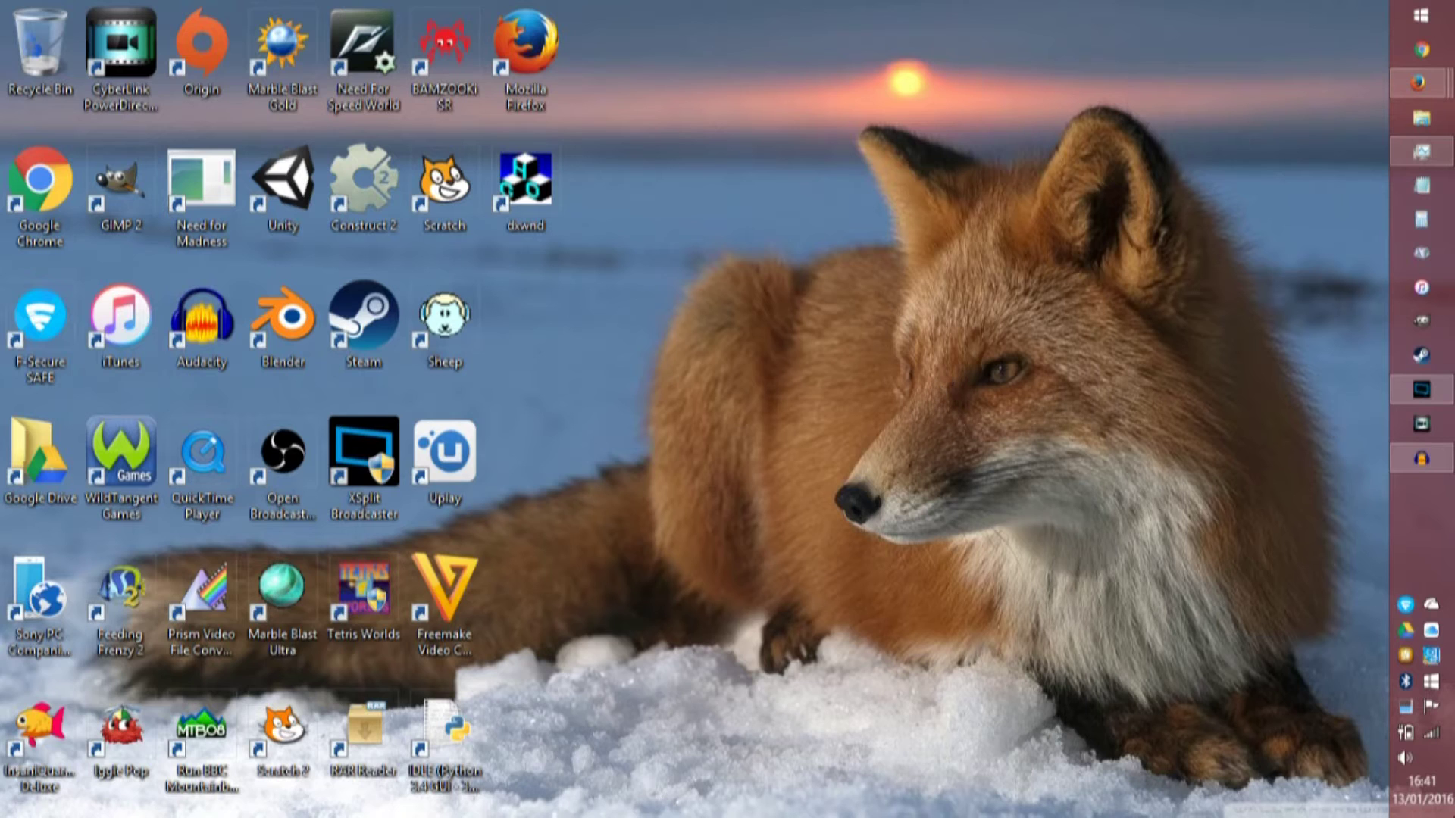
# Open This PC to view the computer's drives, including the Sheep disc, and close the window again.
pyautogui.moveTo(1454, 0)
pyautogui.click(1419, 118)
pyautogui.click(561, 357)
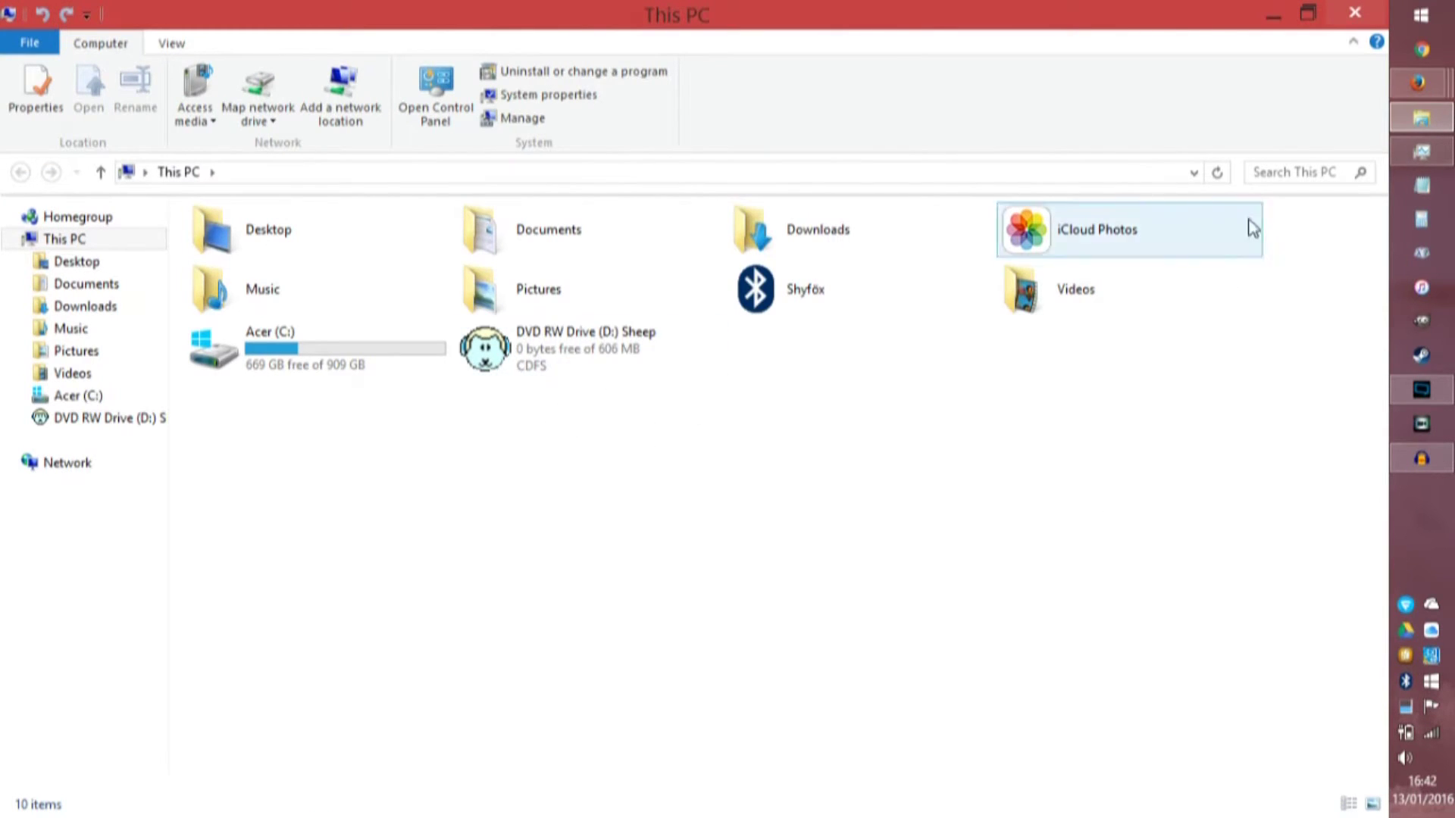
pyautogui.click(1358, 13)
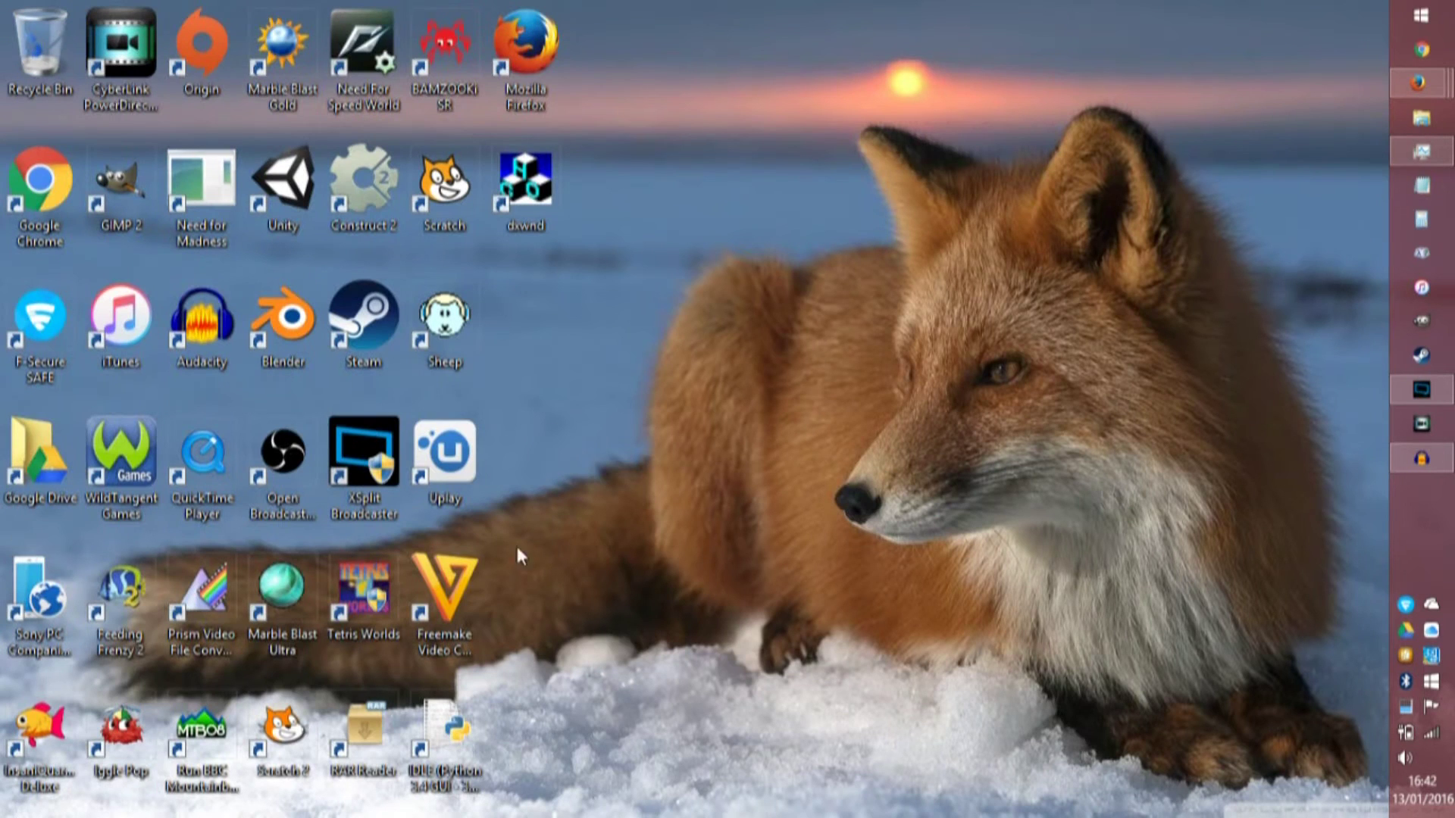
pyautogui.click(443, 311)
pyautogui.click(538, 186)
pyautogui.moveTo(1454, 817)
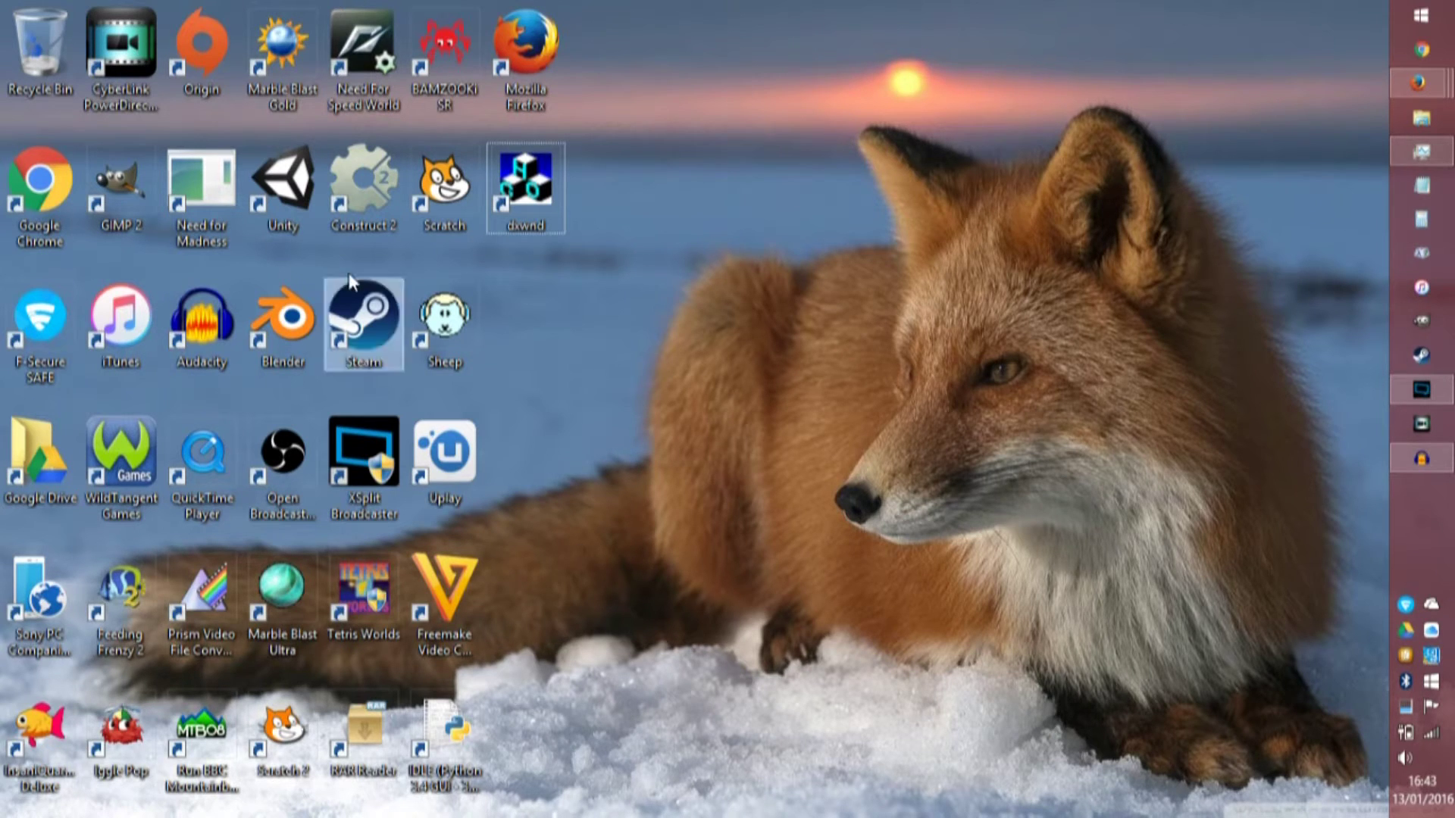
# Switch to Firefox to view the DxWnd download page on SourceForge, and minimize the browser again.
pyautogui.moveTo(1432, 94)
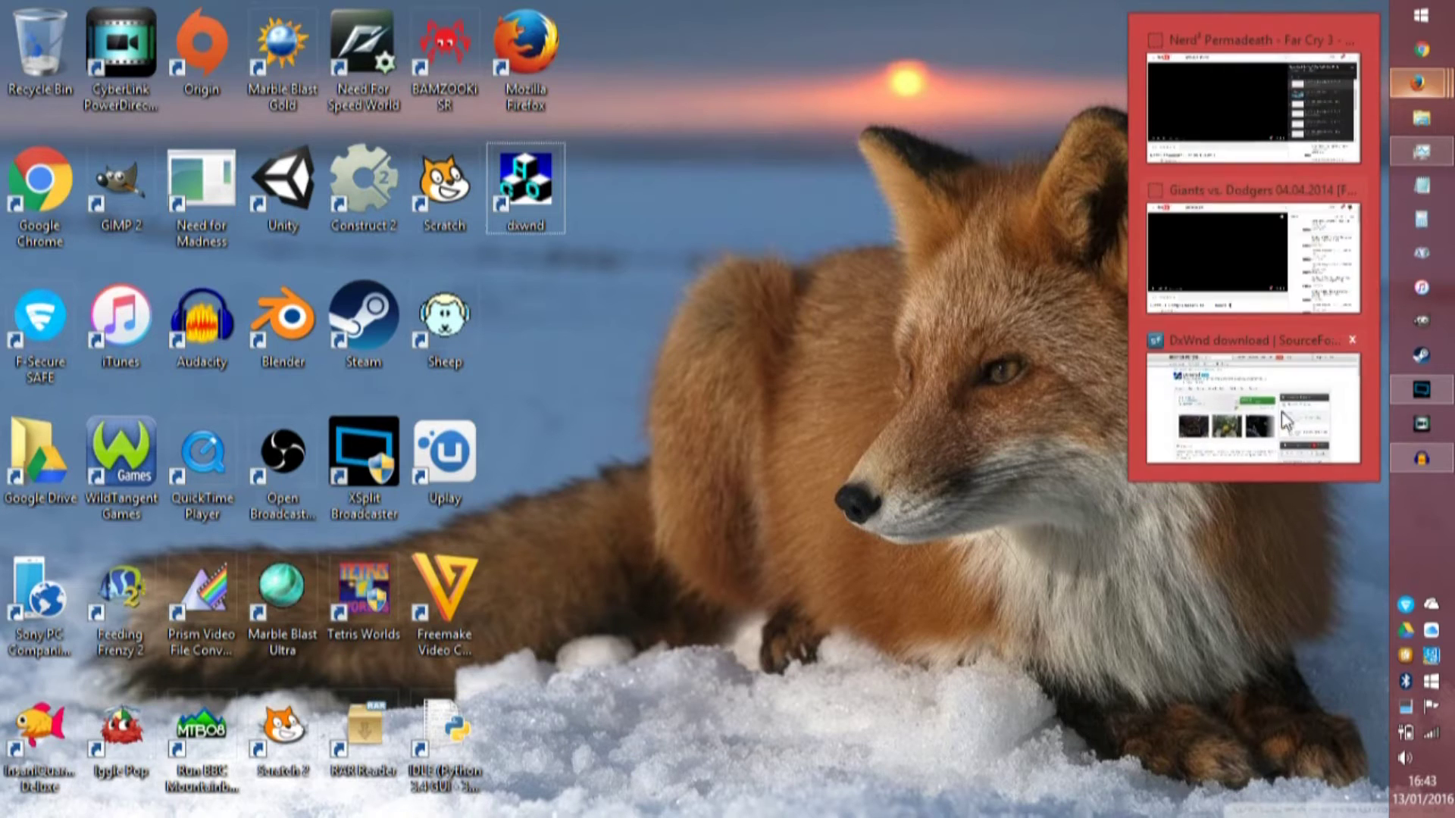
pyautogui.click(1161, 464)
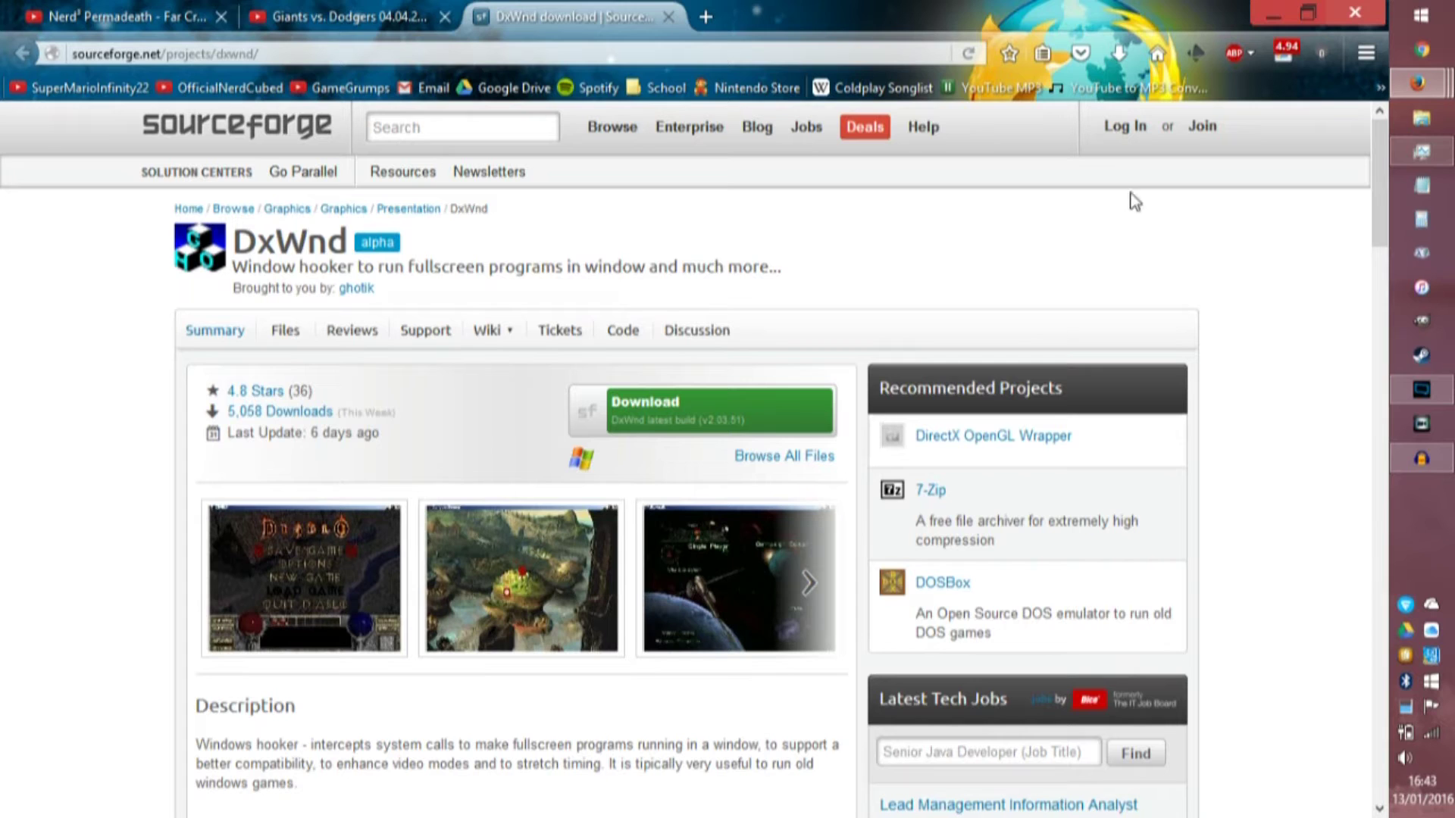
pyautogui.click(1274, 15)
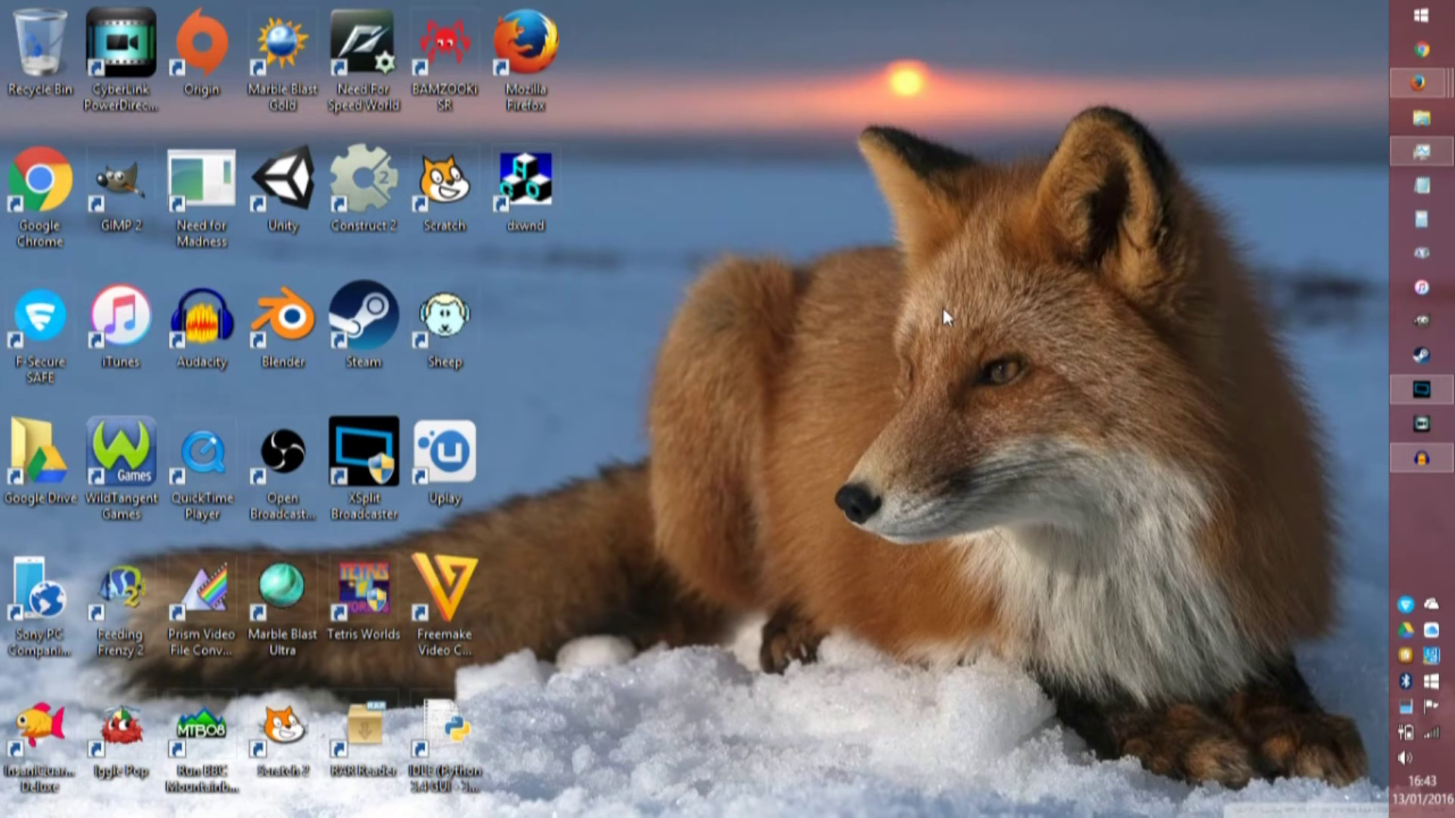
# Launch DxWnd from its desktop shortcut.
pyautogui.click(526, 182)
pyautogui.doubleClick(526, 185)
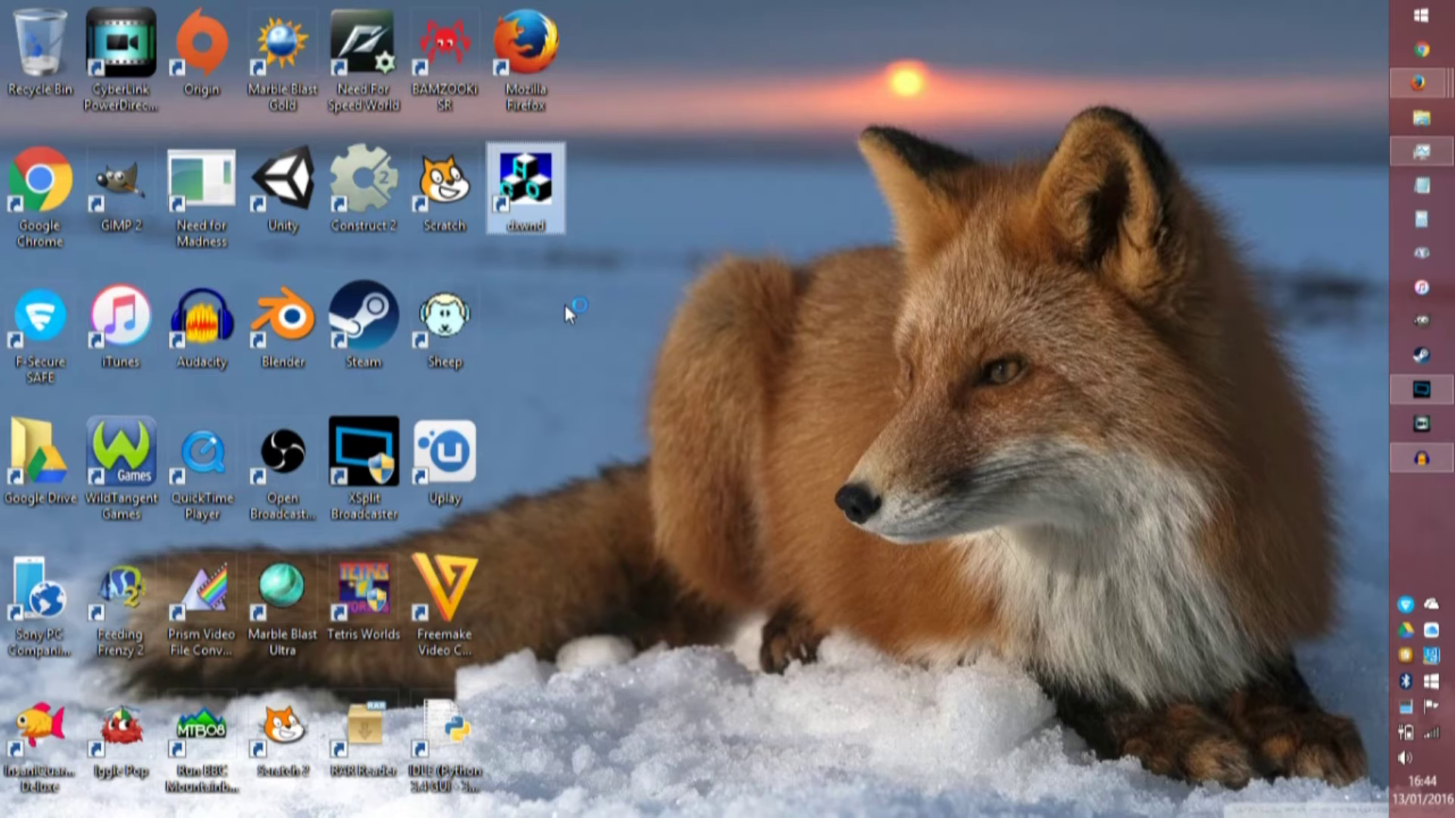
pyautogui.click(566, 305)
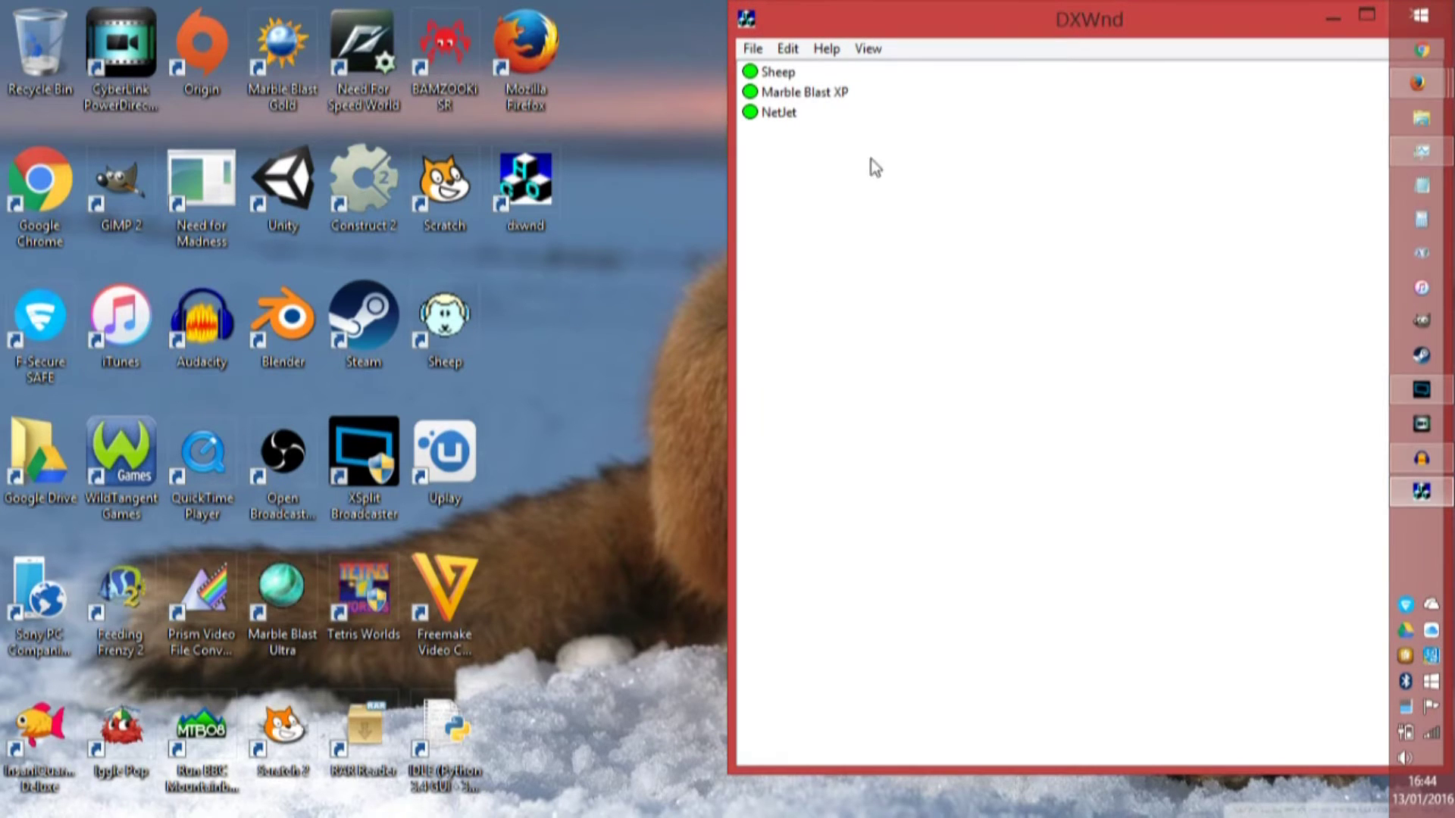
# Delete the Marble Blast XP and NetJet entries from the program list, confirming each deletion.
pyautogui.click(789, 93)
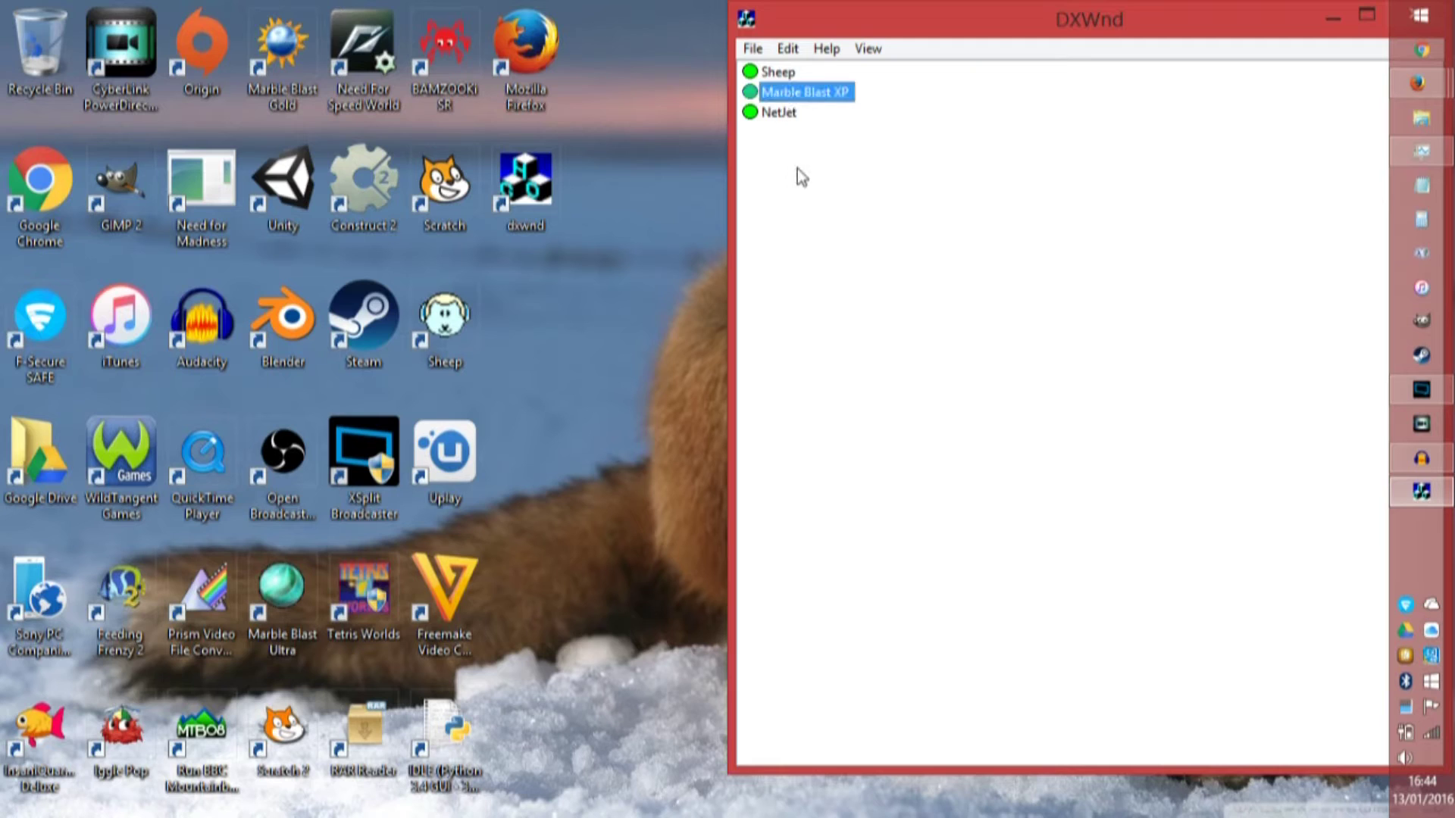
pyautogui.rightClick(787, 92)
pyautogui.click(840, 153)
pyautogui.click(675, 470)
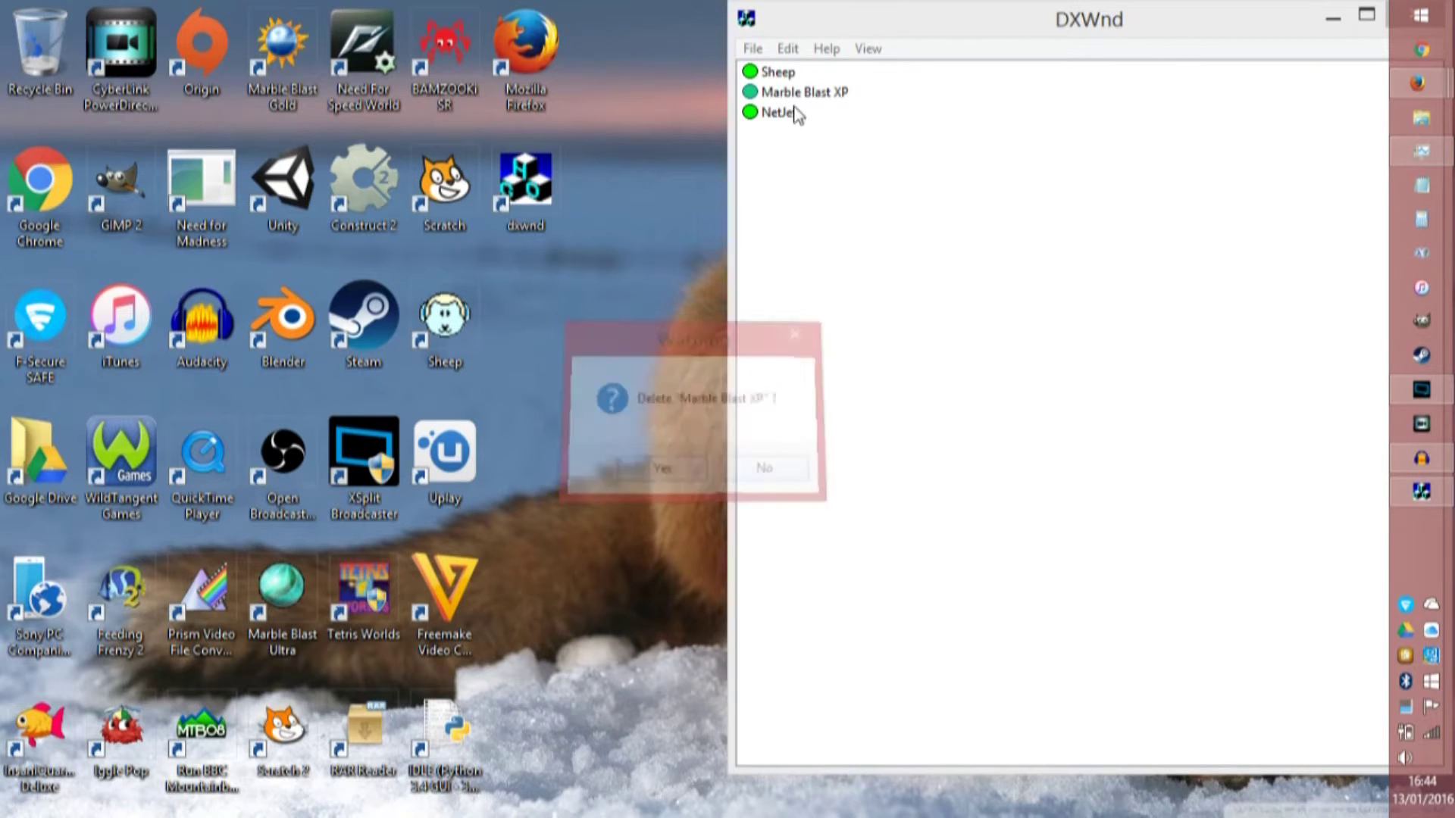
pyautogui.rightClick(785, 102)
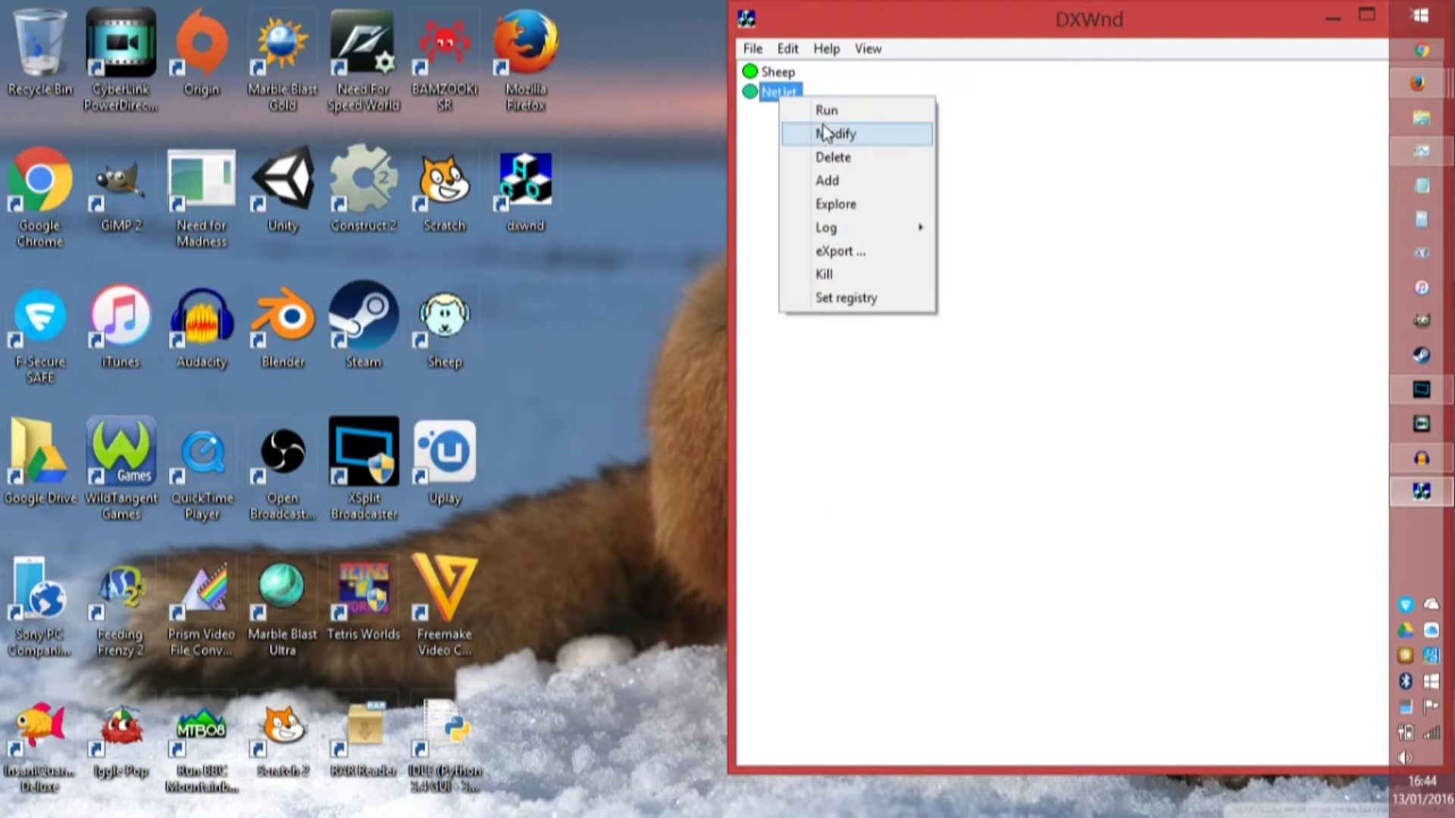
pyautogui.click(828, 155)
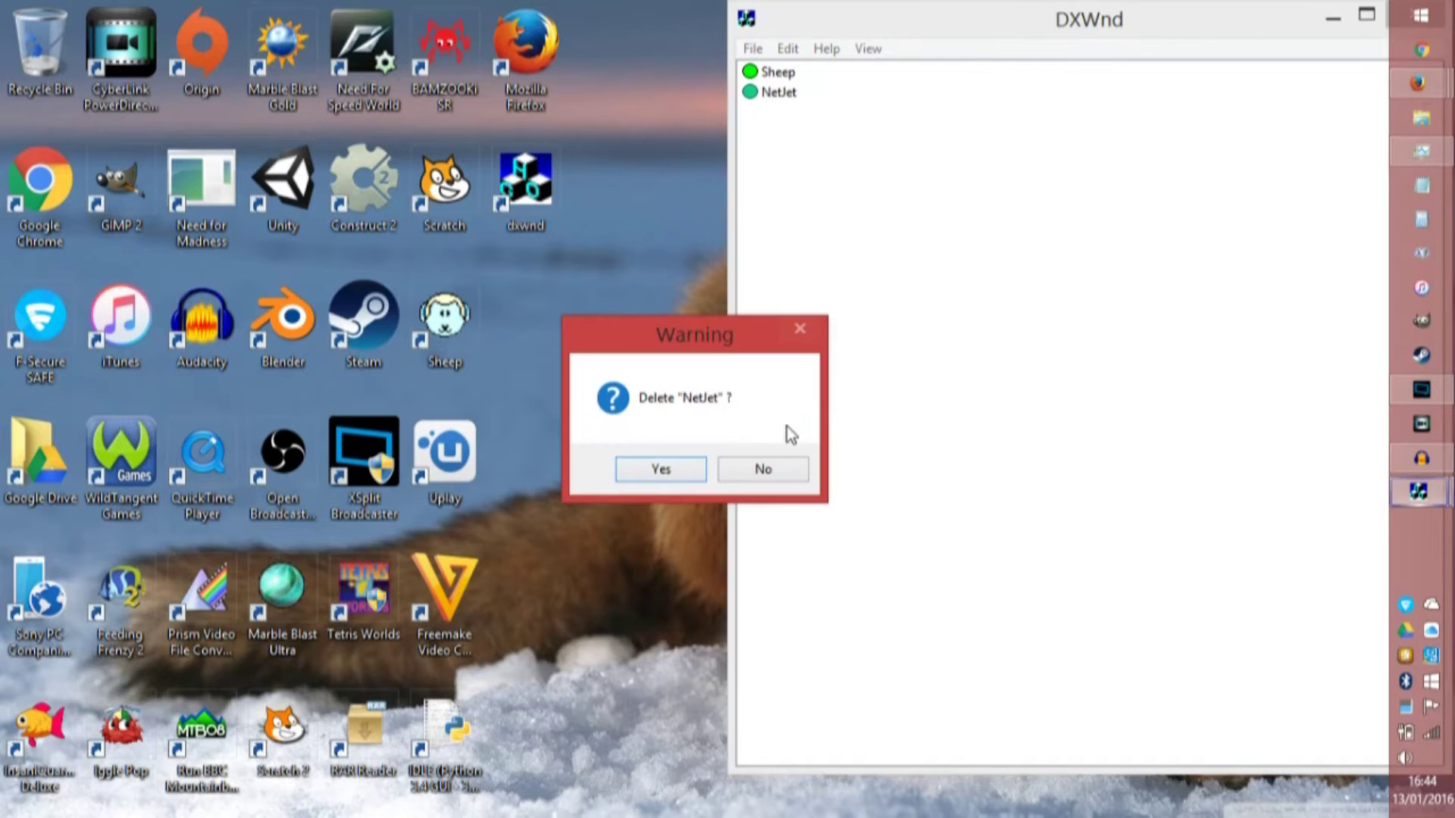
pyautogui.click(662, 473)
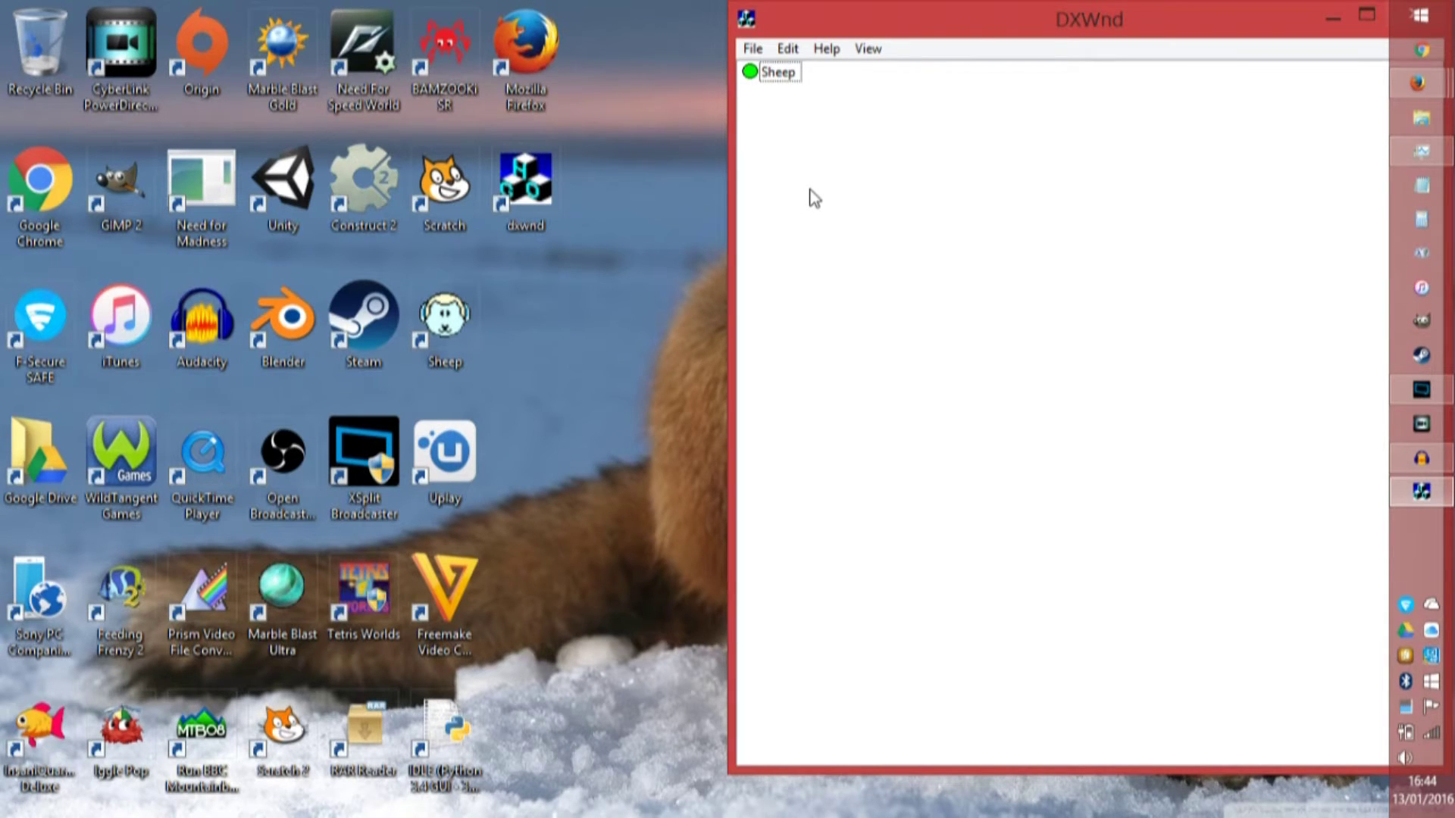
# Reposition the DxWnd window on the desktop and add a new program entry named SheepTest.
pyautogui.moveTo(1058, 9); pyautogui.dragTo(1388, 126)
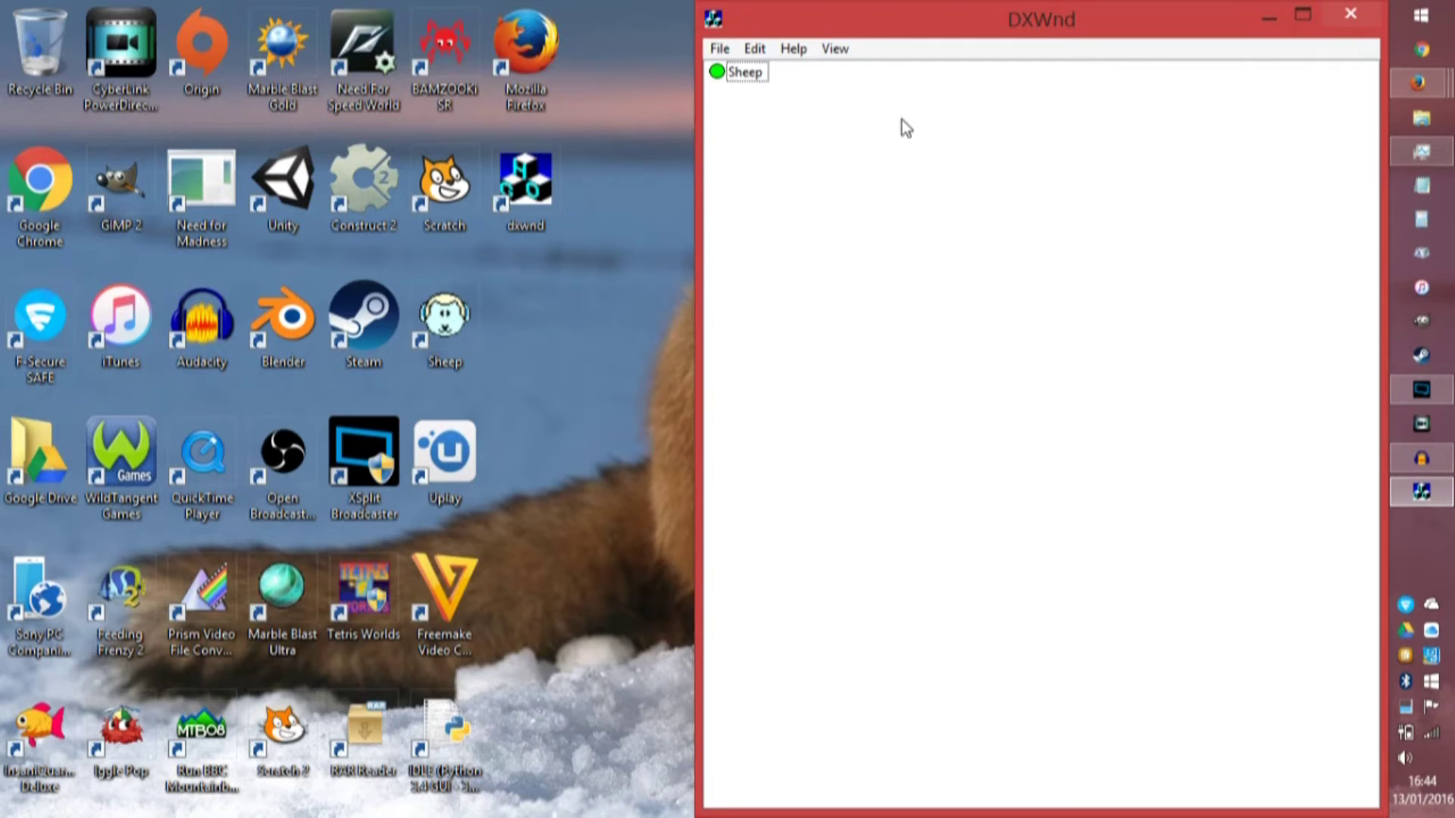
pyautogui.click(719, 48)
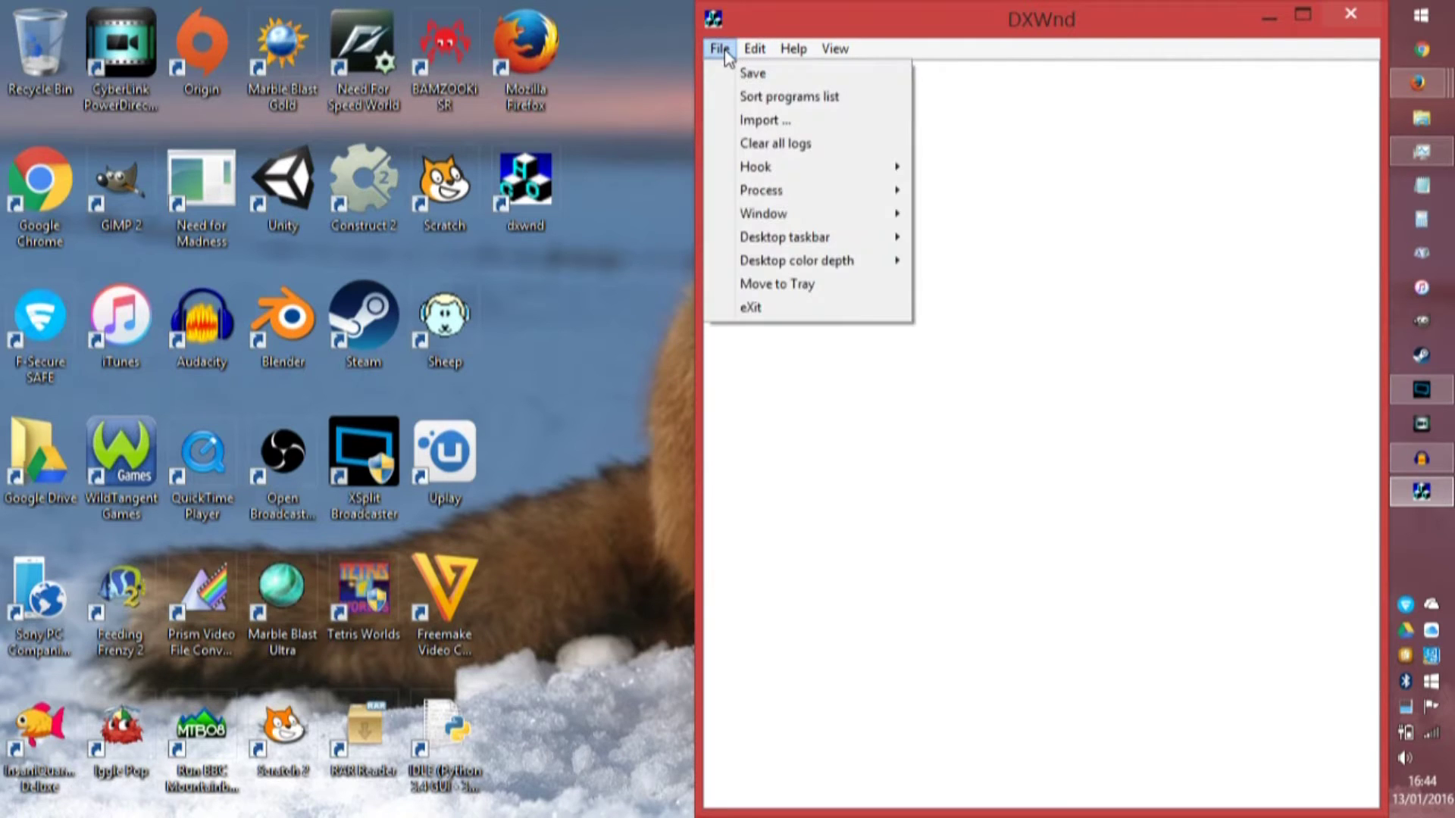
pyautogui.moveTo(753, 51)
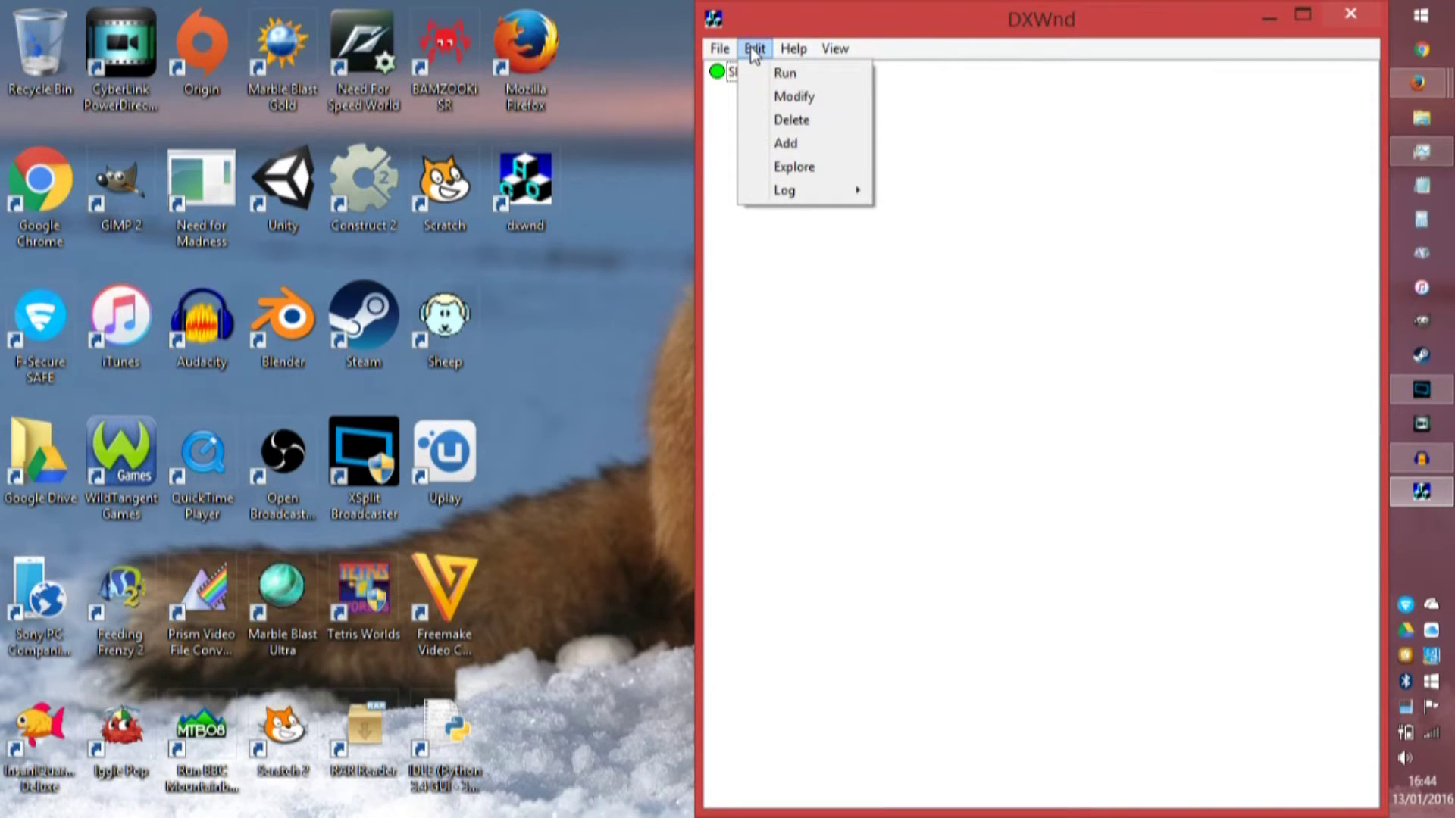
pyautogui.click(783, 143)
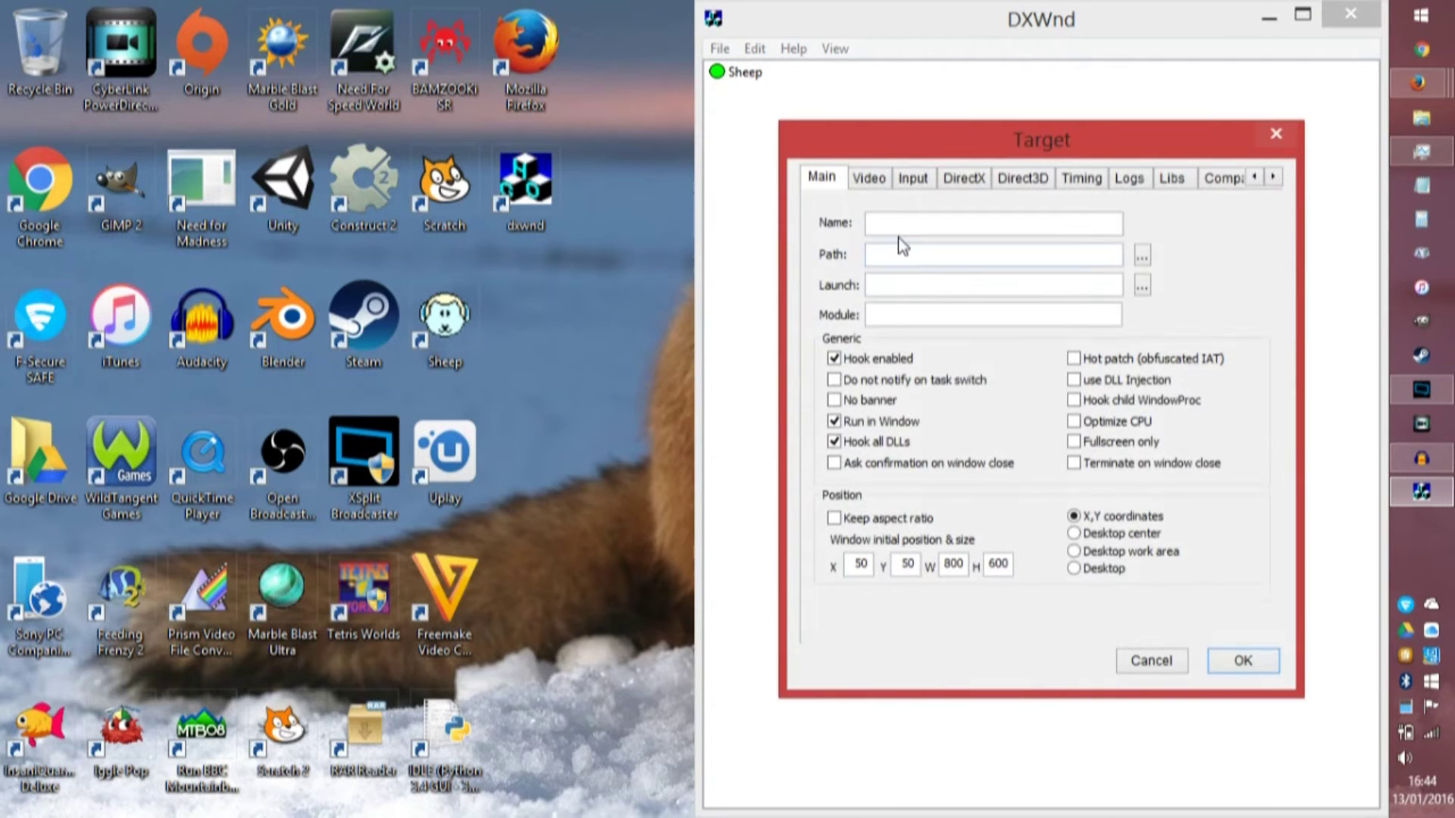
pyautogui.click(897, 226)
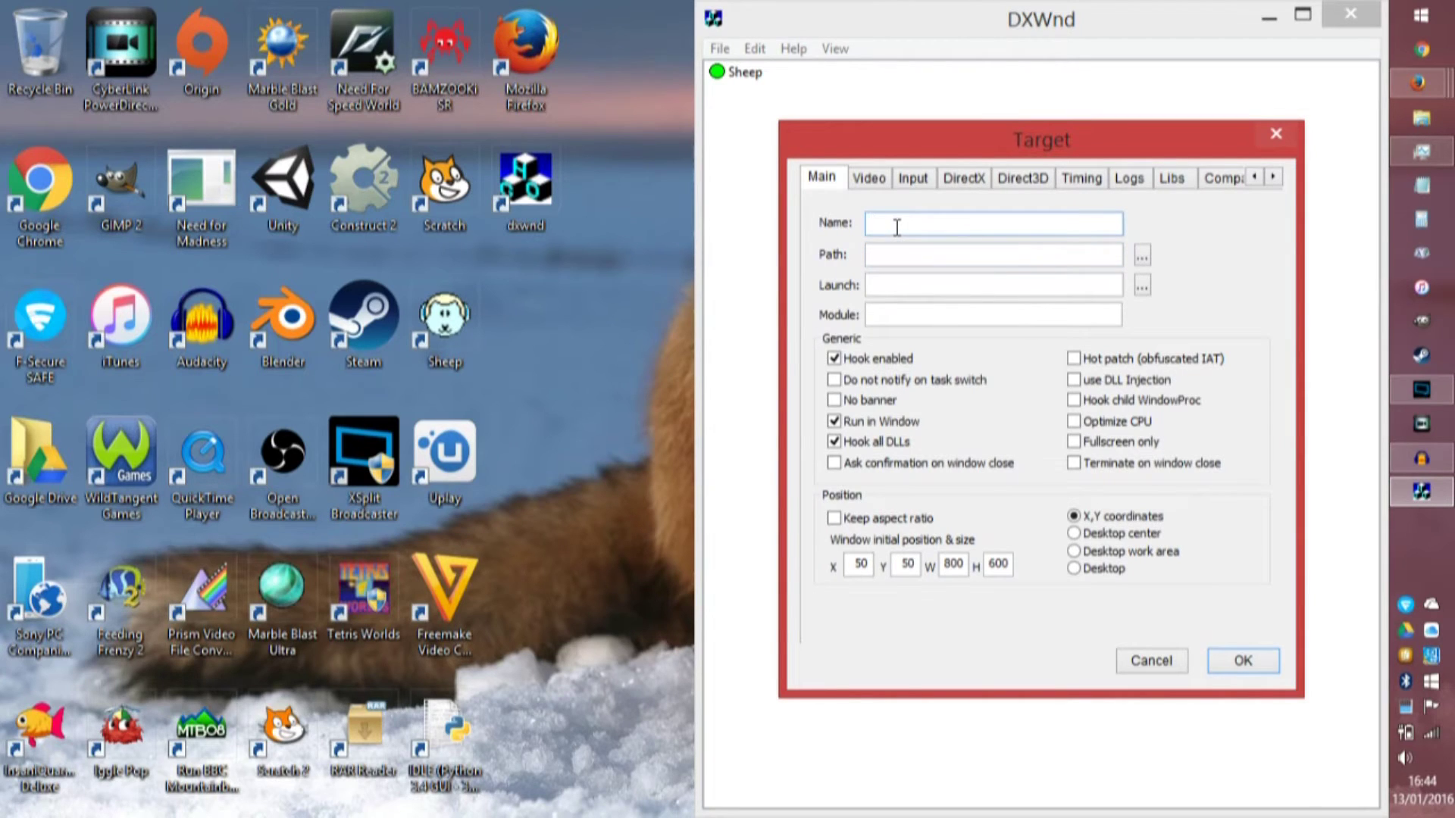
pyautogui.write('SheepTest')
# Set the entry's path to Sheep.exe in C:\Program Files (x86)\Empire Interactive\Sheep.
pyautogui.click(1078, 257)
pyautogui.click(1141, 262)
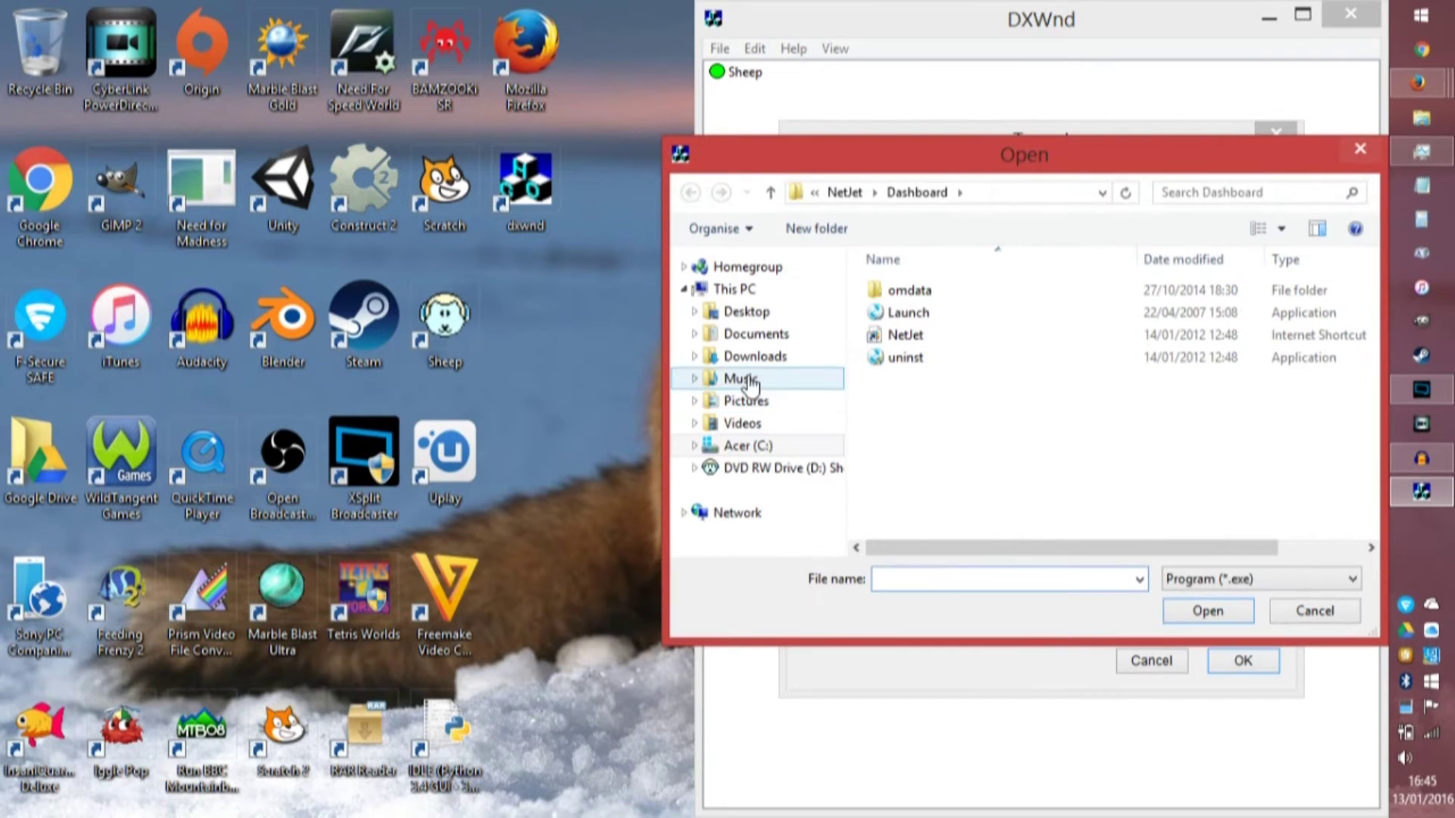
pyautogui.moveTo(920, 158); pyautogui.dragTo(658, 109)
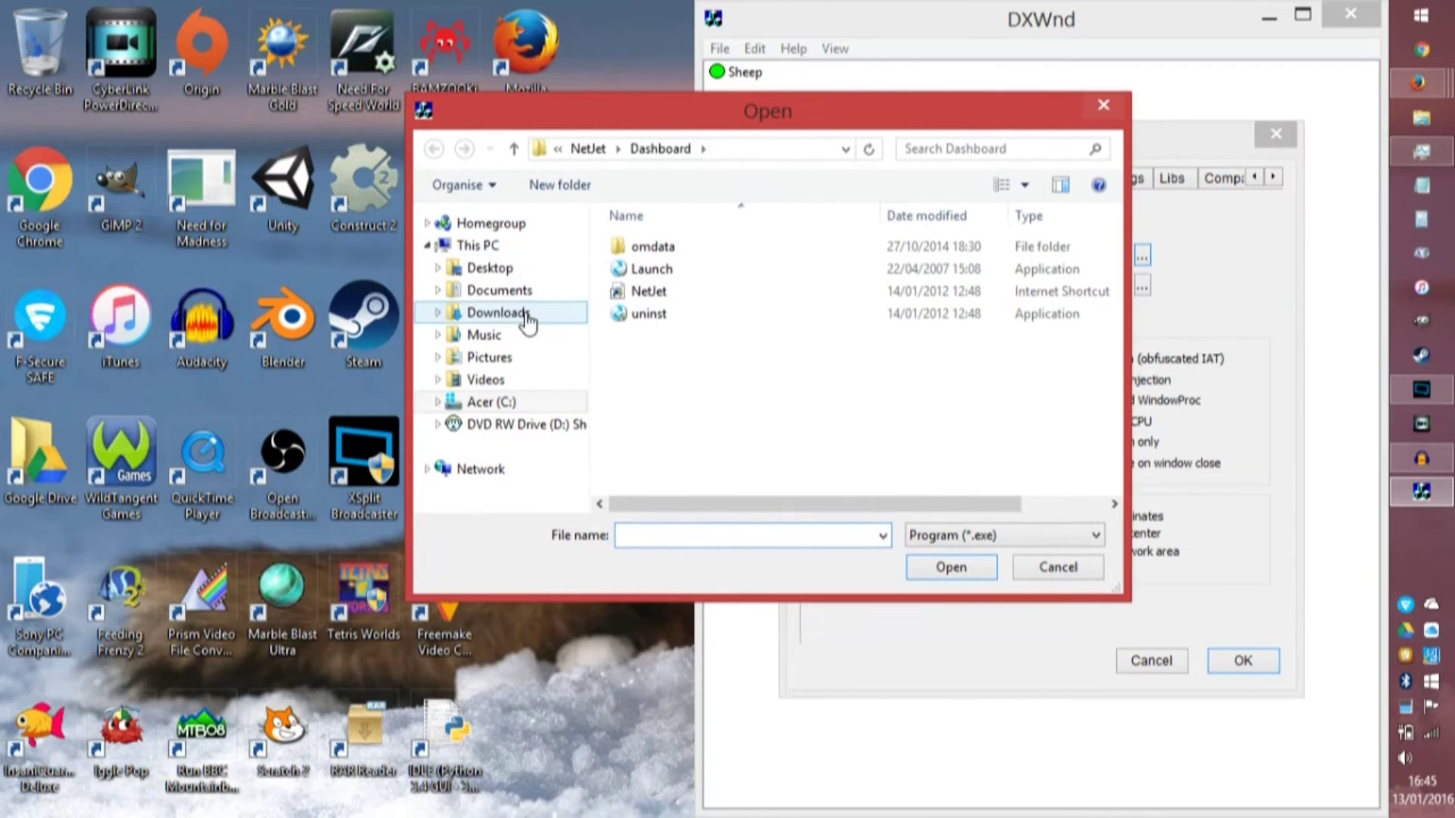
pyautogui.click(504, 290)
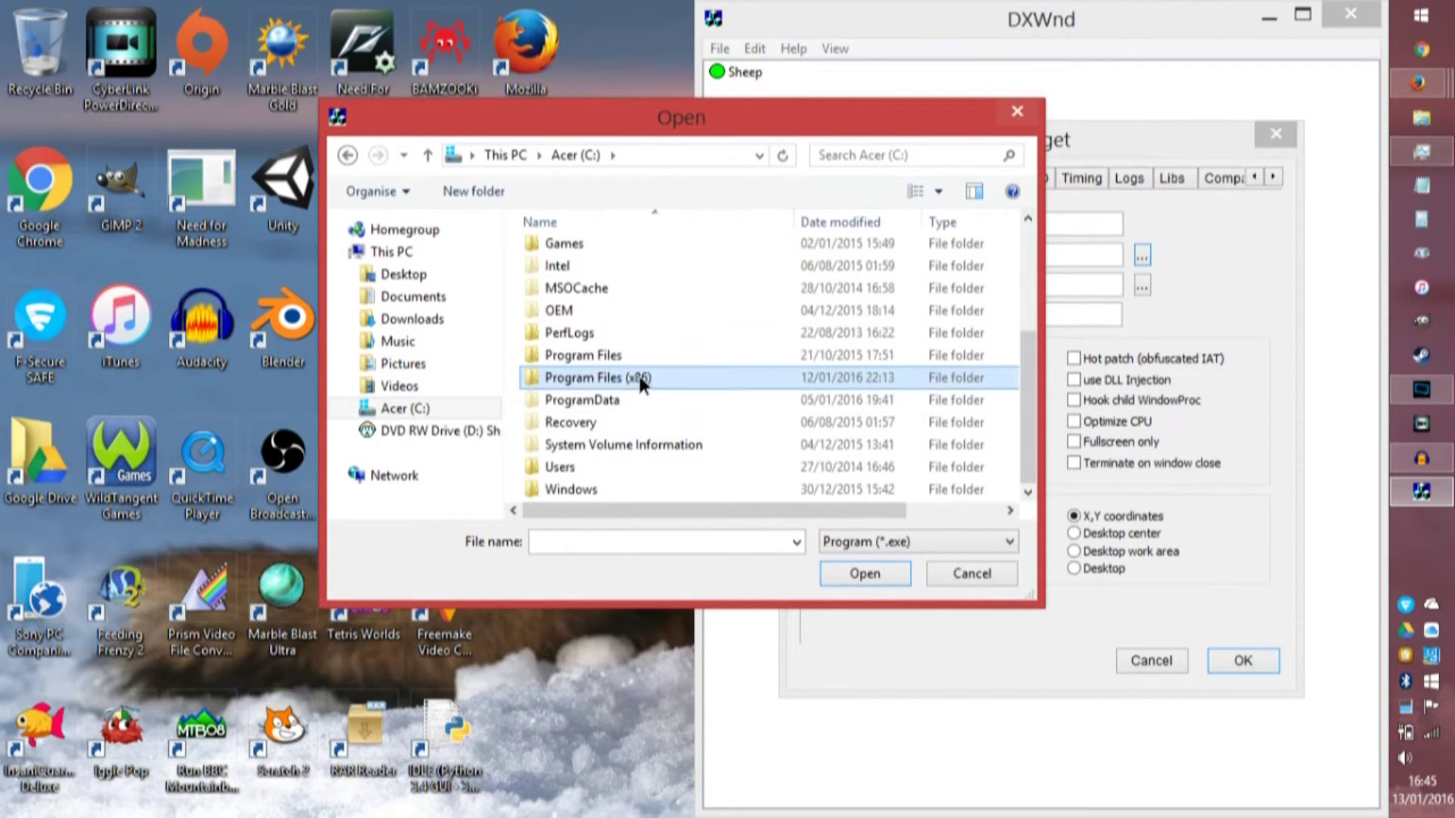
pyautogui.doubleClick(640, 379)
pyautogui.scroll(-5, 643, 429)
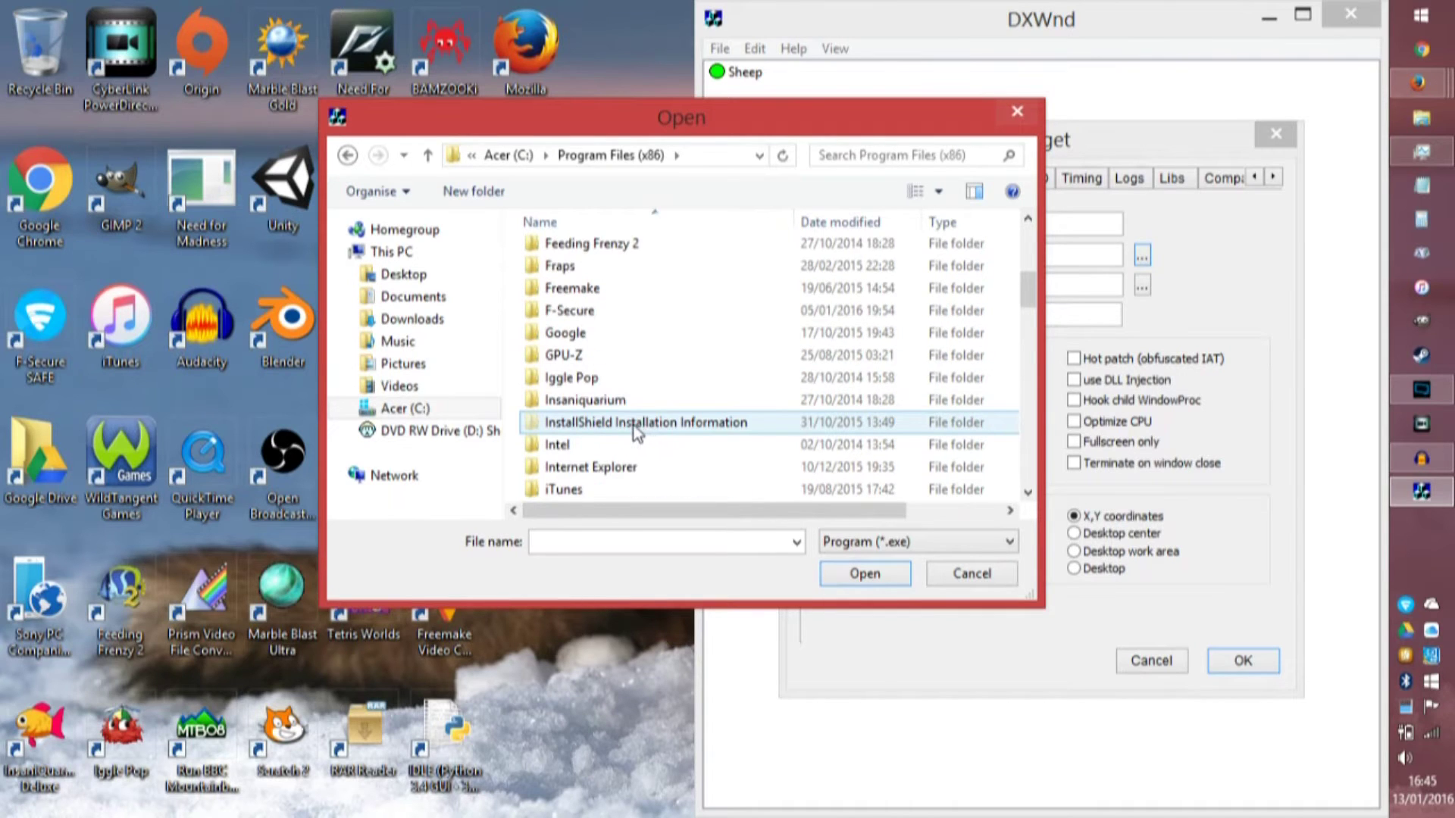
pyautogui.scroll(2, 635, 424)
pyautogui.doubleClick(604, 337)
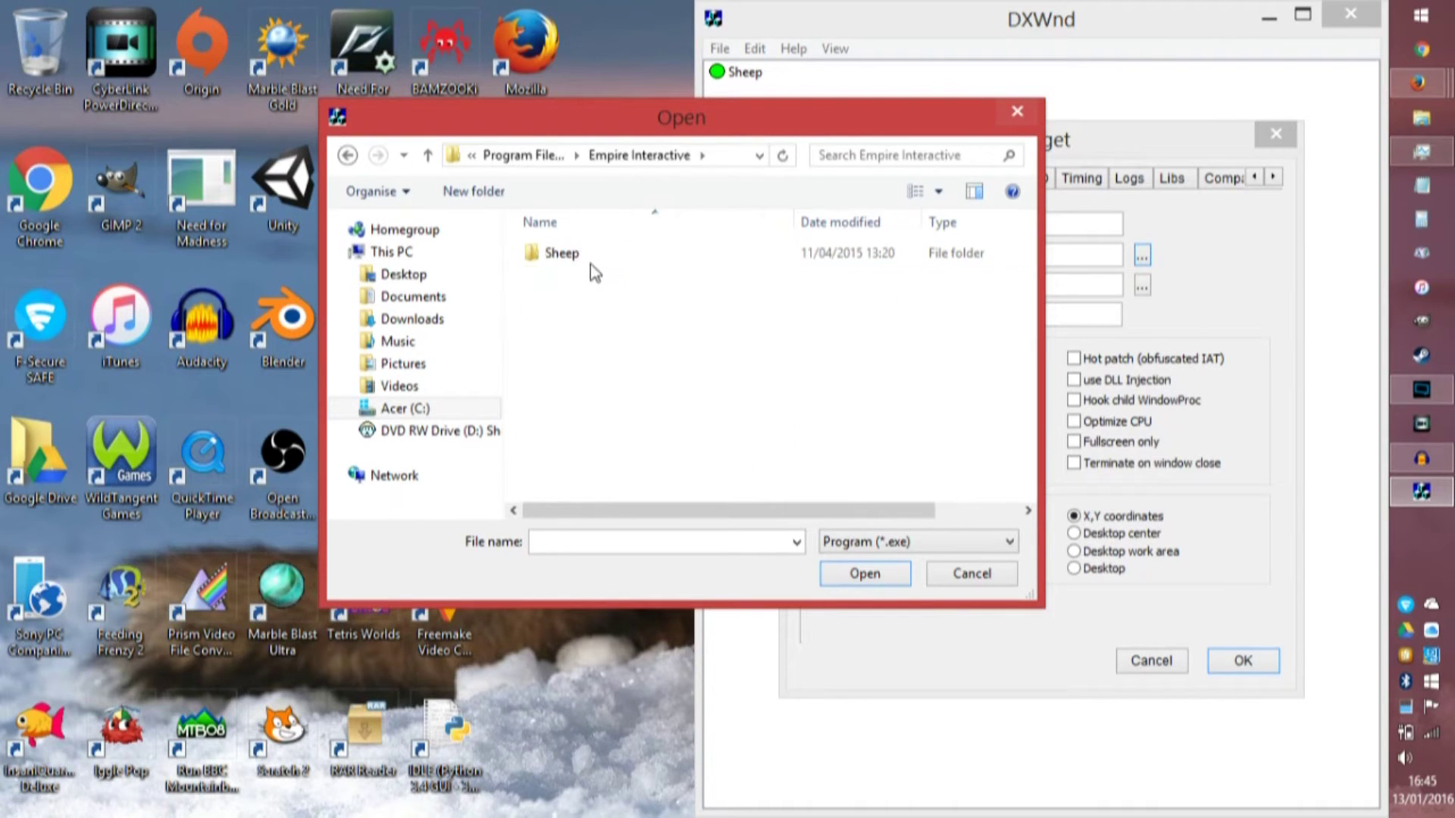
pyautogui.doubleClick(589, 250)
pyautogui.doubleClick(579, 324)
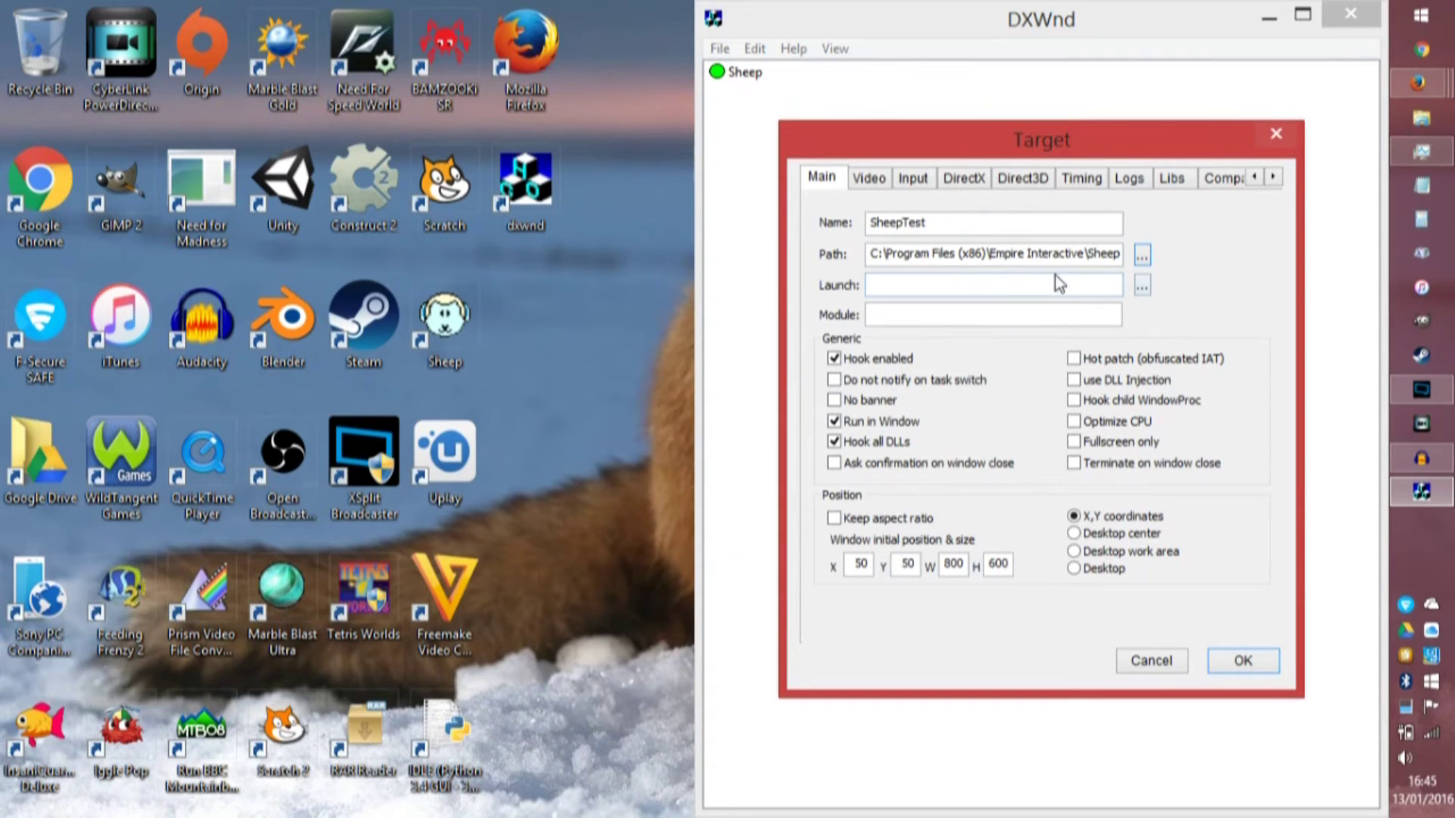
# Copy the Sheep.exe path into the entry's Launch field.
pyautogui.tripleClick(1037, 261)
pyautogui.hotkey('ctrl', 'c')
pyautogui.click(1026, 284)
pyautogui.hotkey('ctrl', 'v')
pyautogui.click(1004, 312)
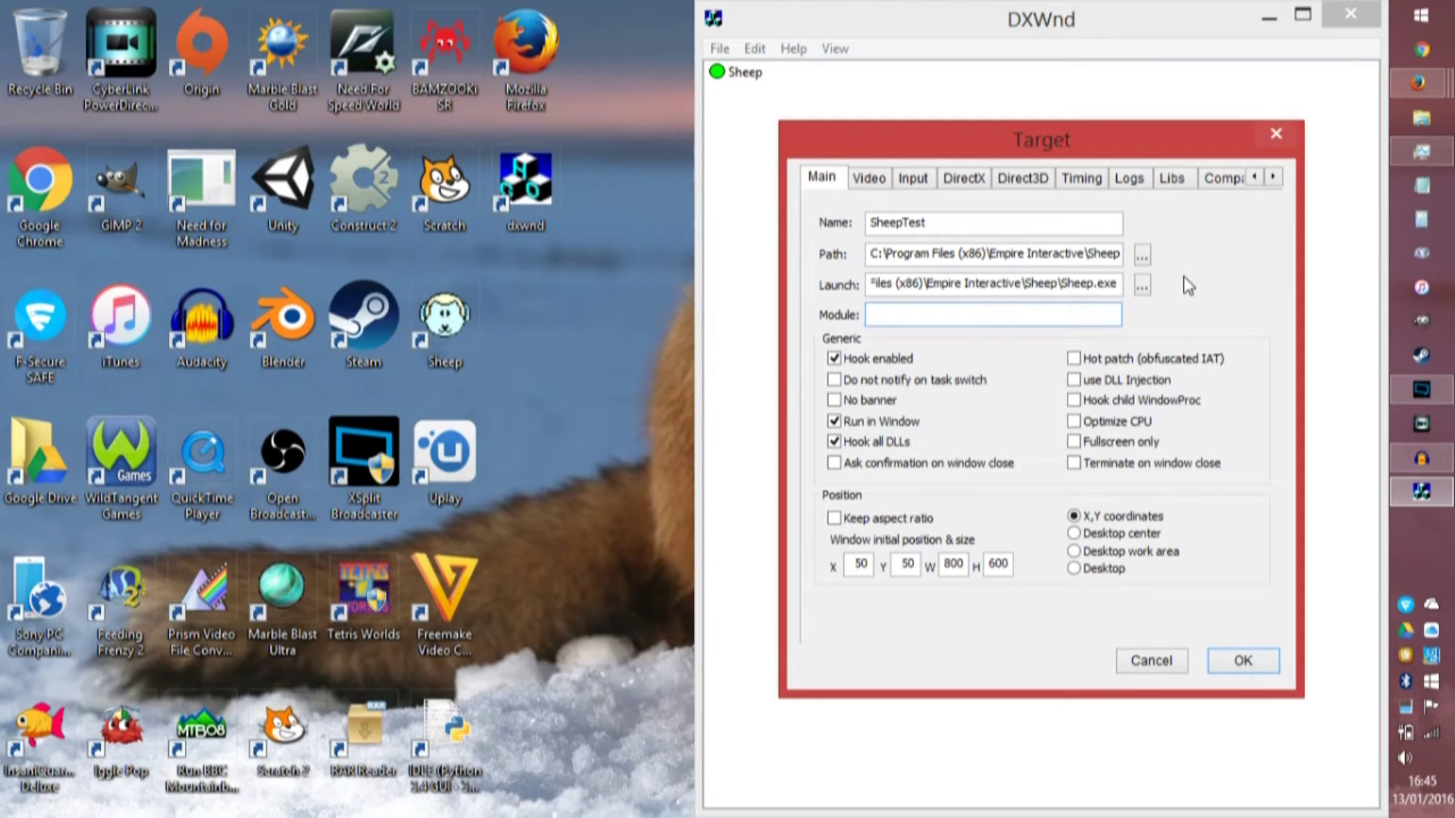
# Look through the target's video, input, DirectX, timing, compatibility and registry settings, and return to the main settings.
pyautogui.click(868, 179)
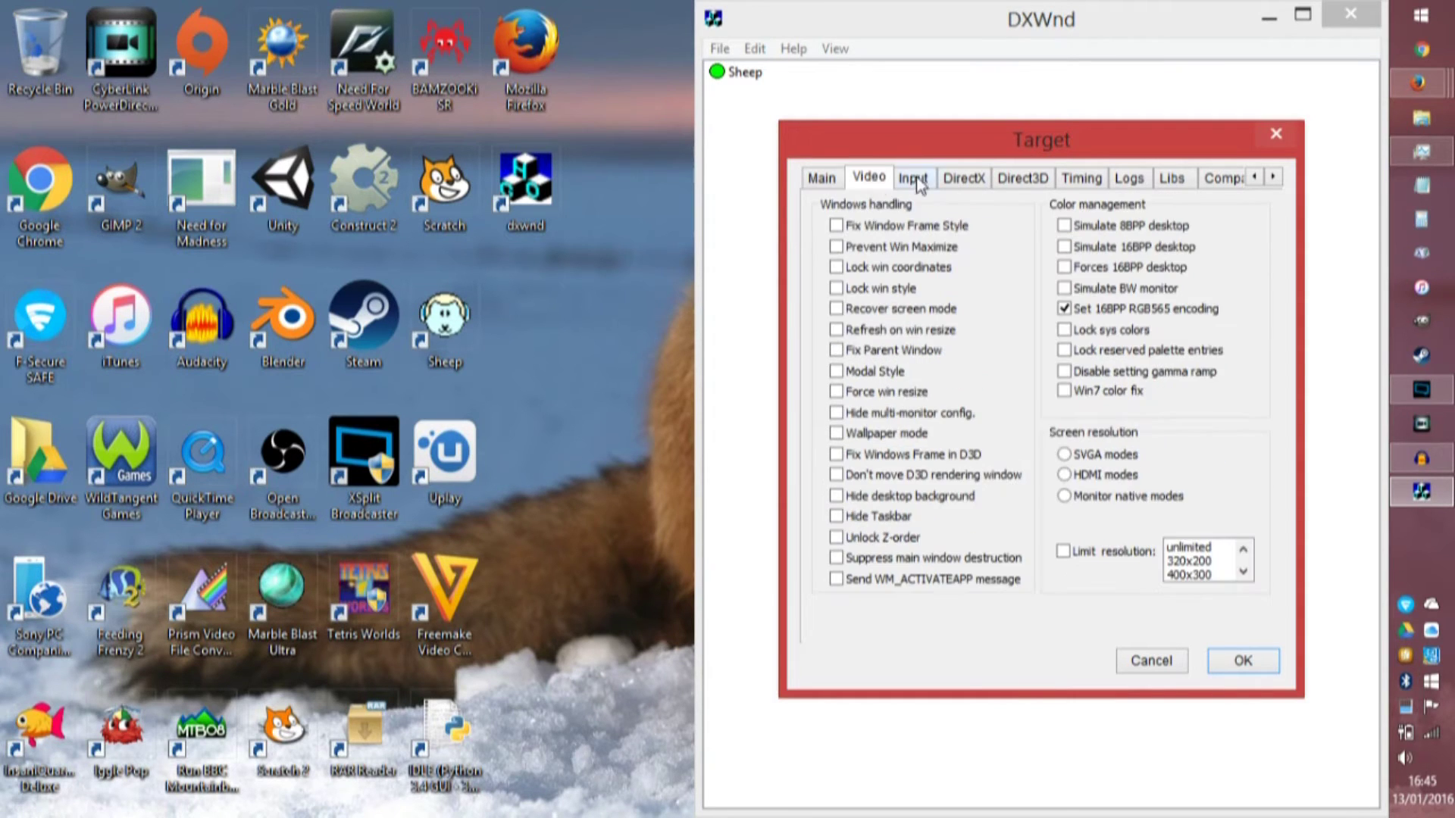
pyautogui.click(914, 179)
pyautogui.click(953, 177)
pyautogui.click(1021, 179)
pyautogui.click(1081, 177)
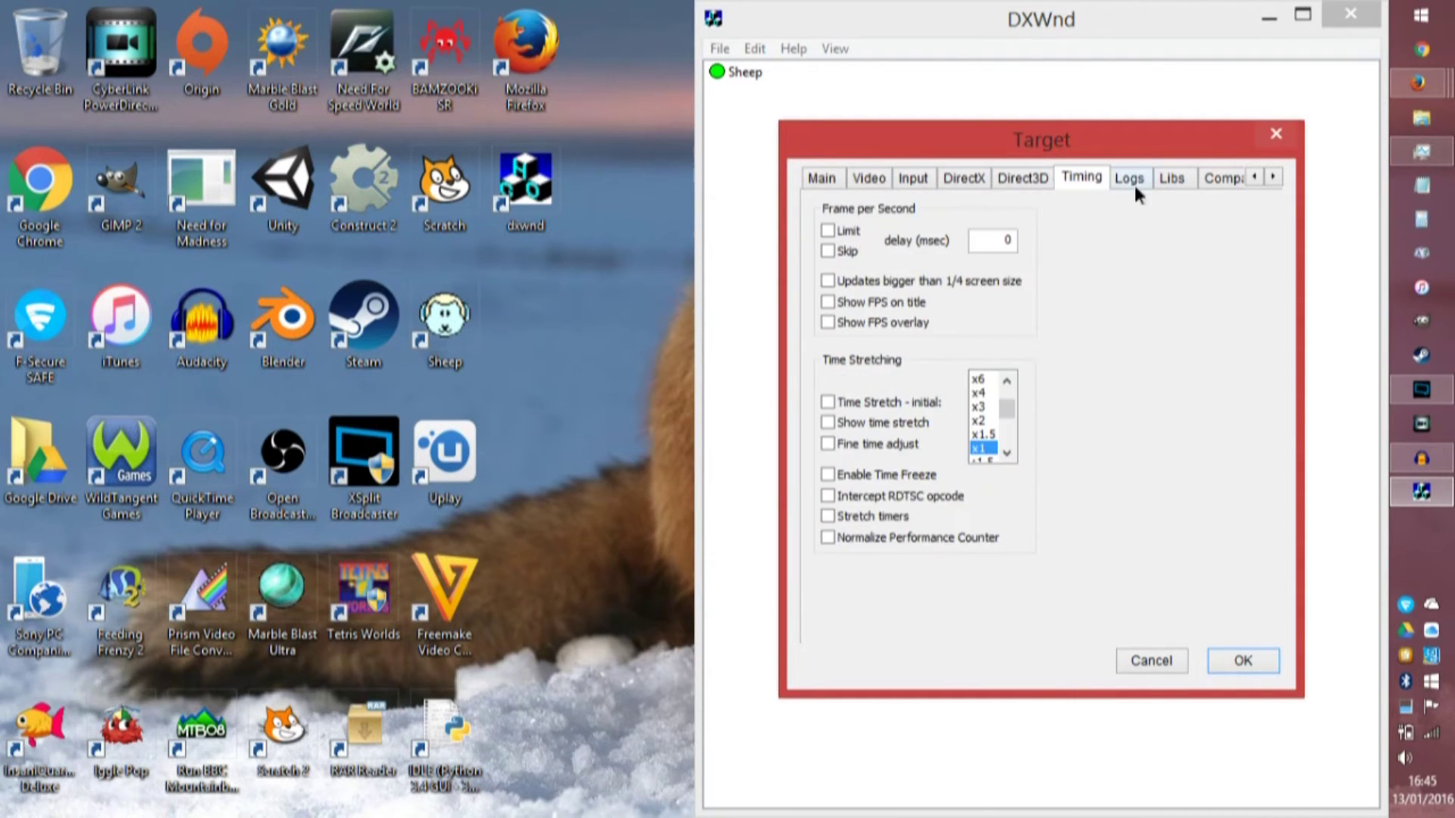
pyautogui.click(1129, 179)
pyautogui.click(1171, 179)
pyautogui.click(1221, 179)
pyautogui.click(1234, 181)
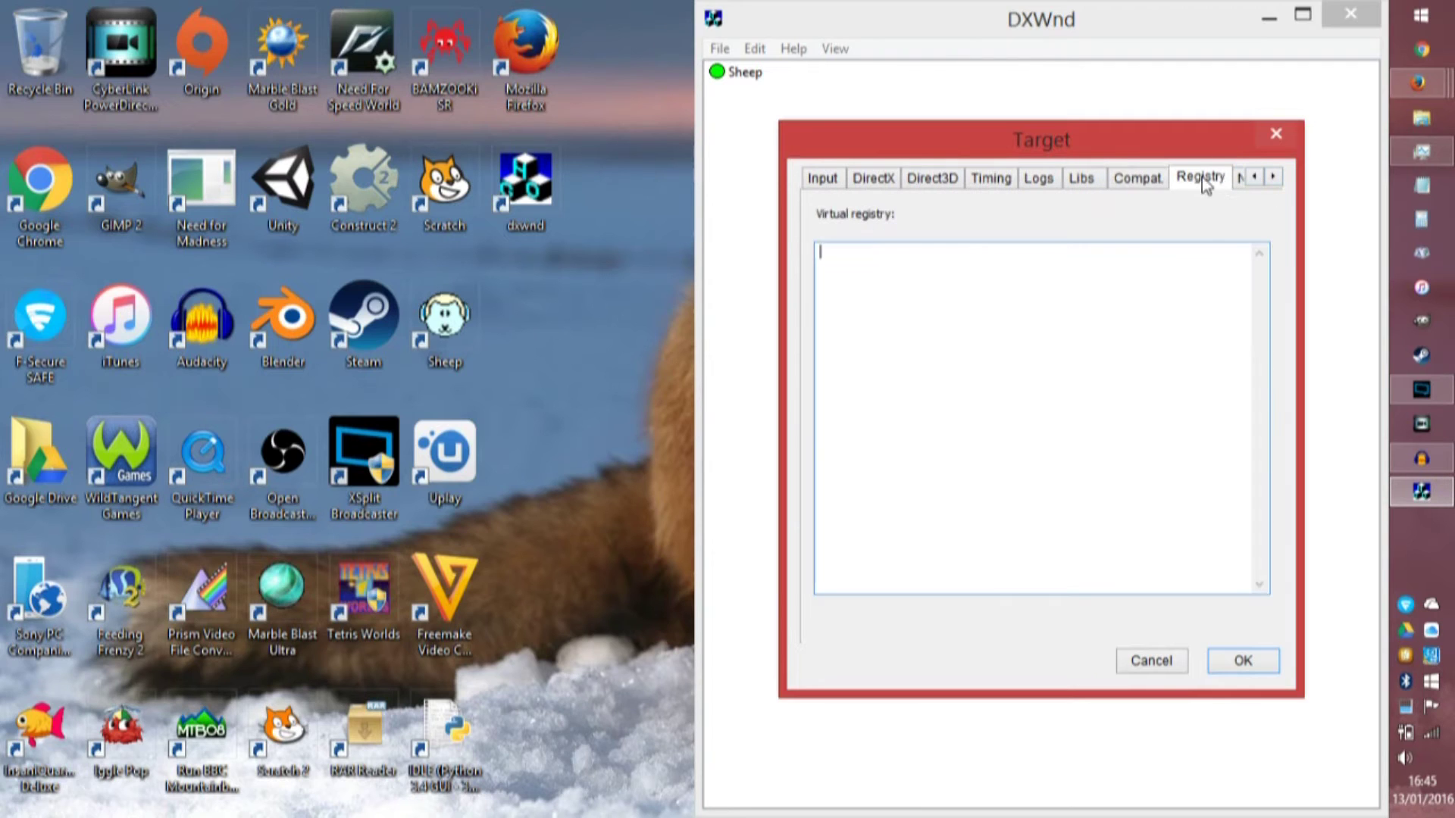
pyautogui.click(1242, 178)
pyautogui.click(837, 180)
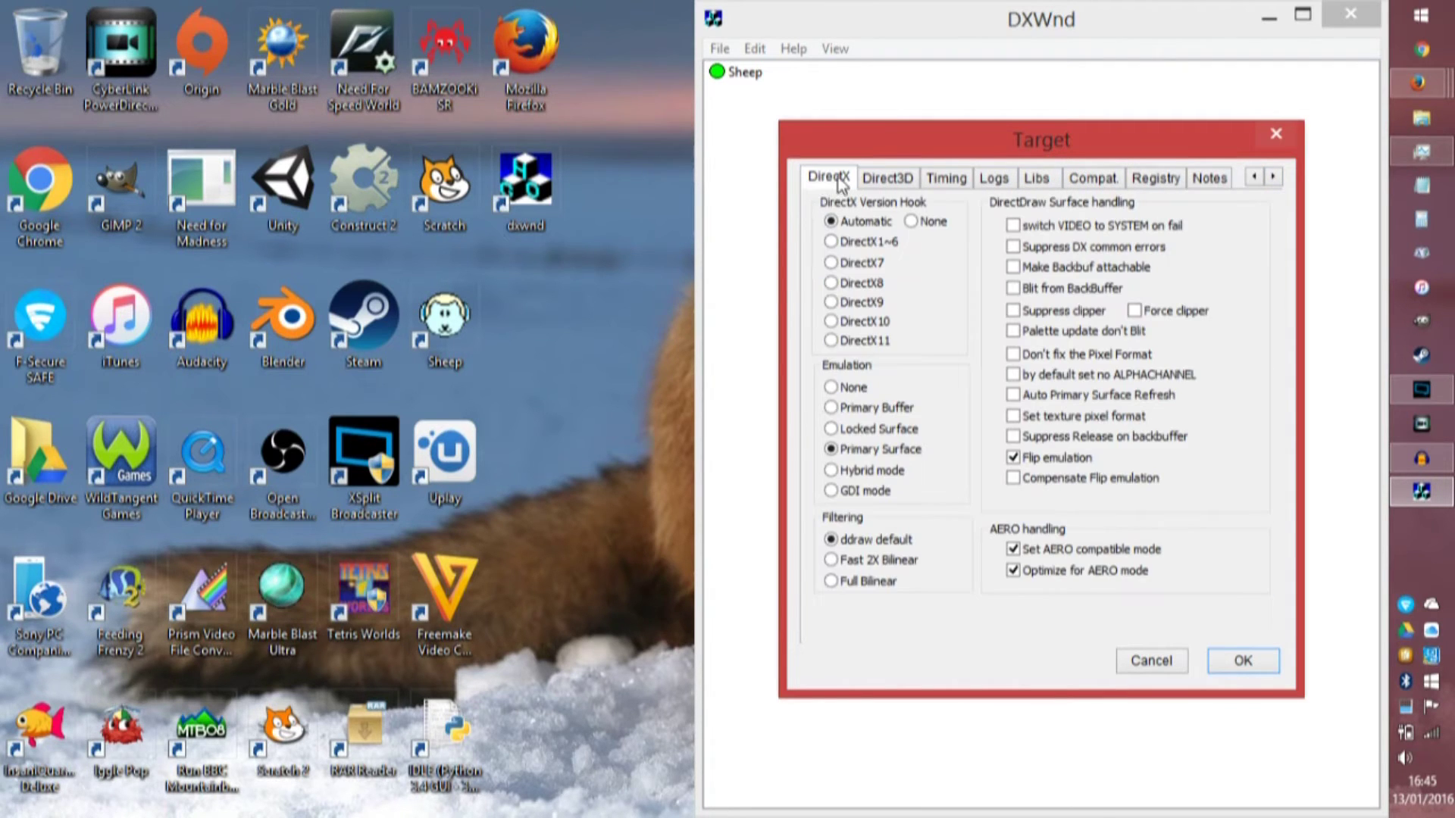
pyautogui.click(1255, 178)
pyautogui.click(1254, 178)
pyautogui.click(1254, 179)
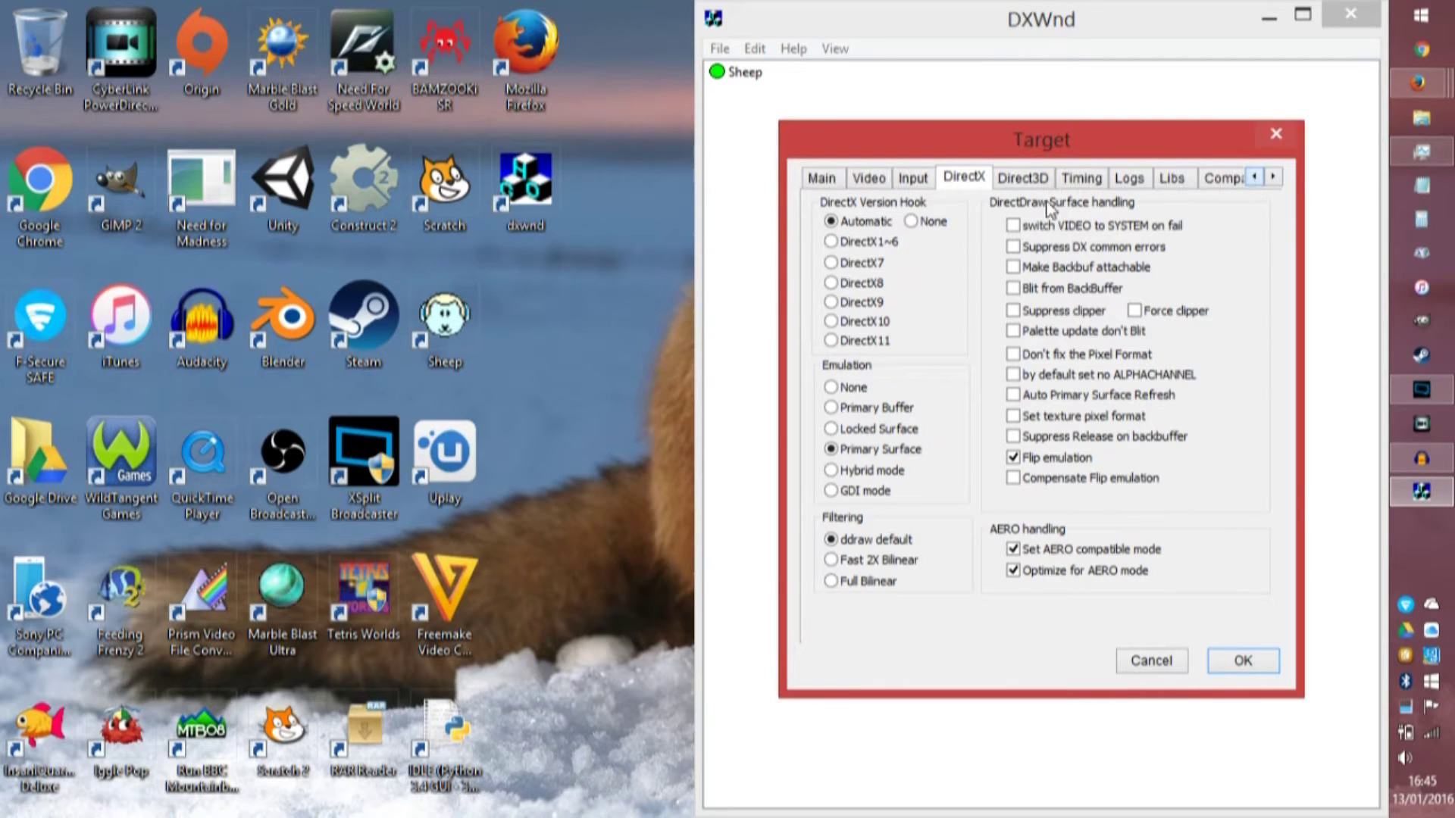
pyautogui.click(827, 181)
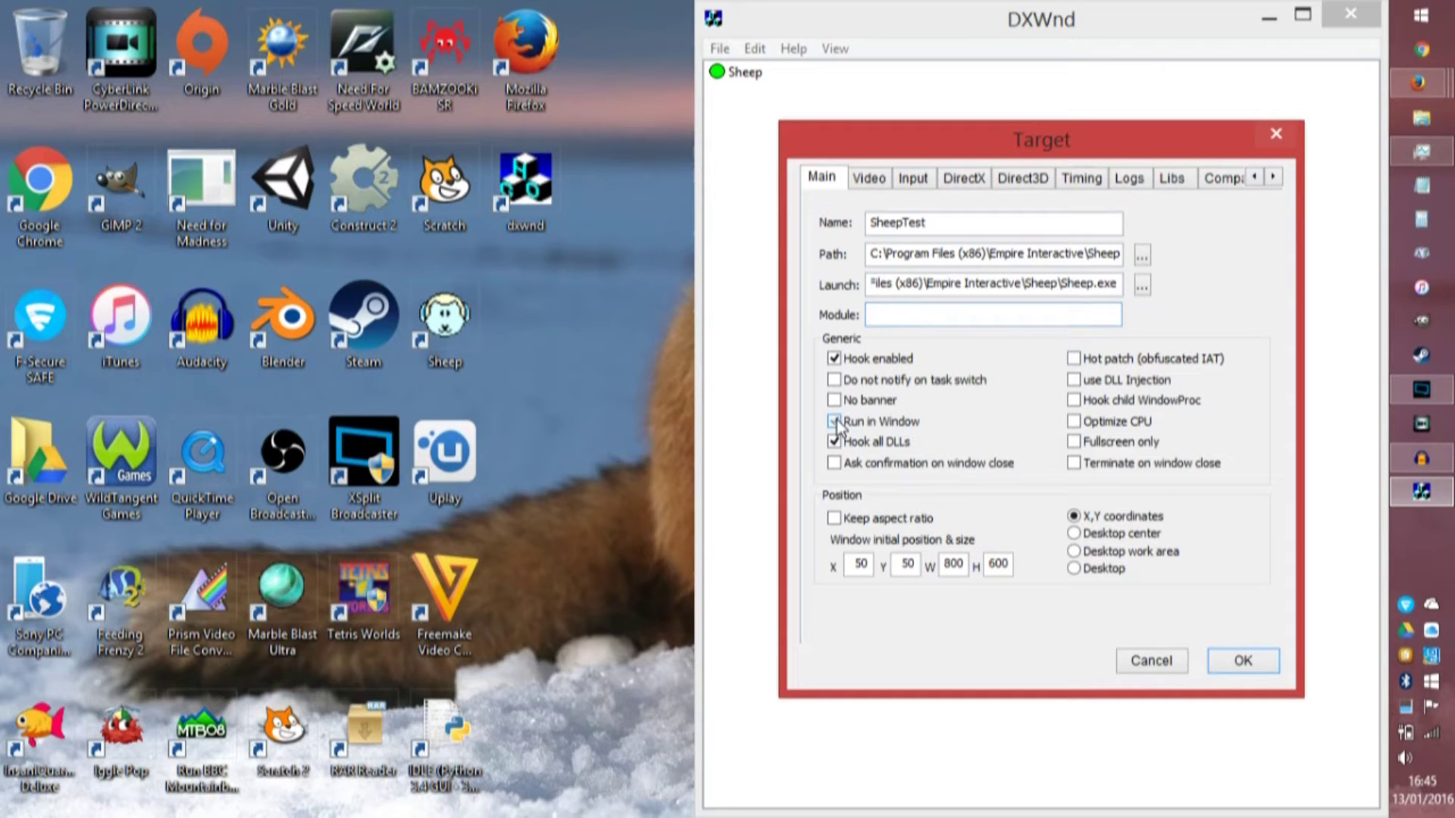
# Confirm the new target's settings and run SheepTest from the program list.
pyautogui.click(1247, 661)
pyautogui.click(756, 93)
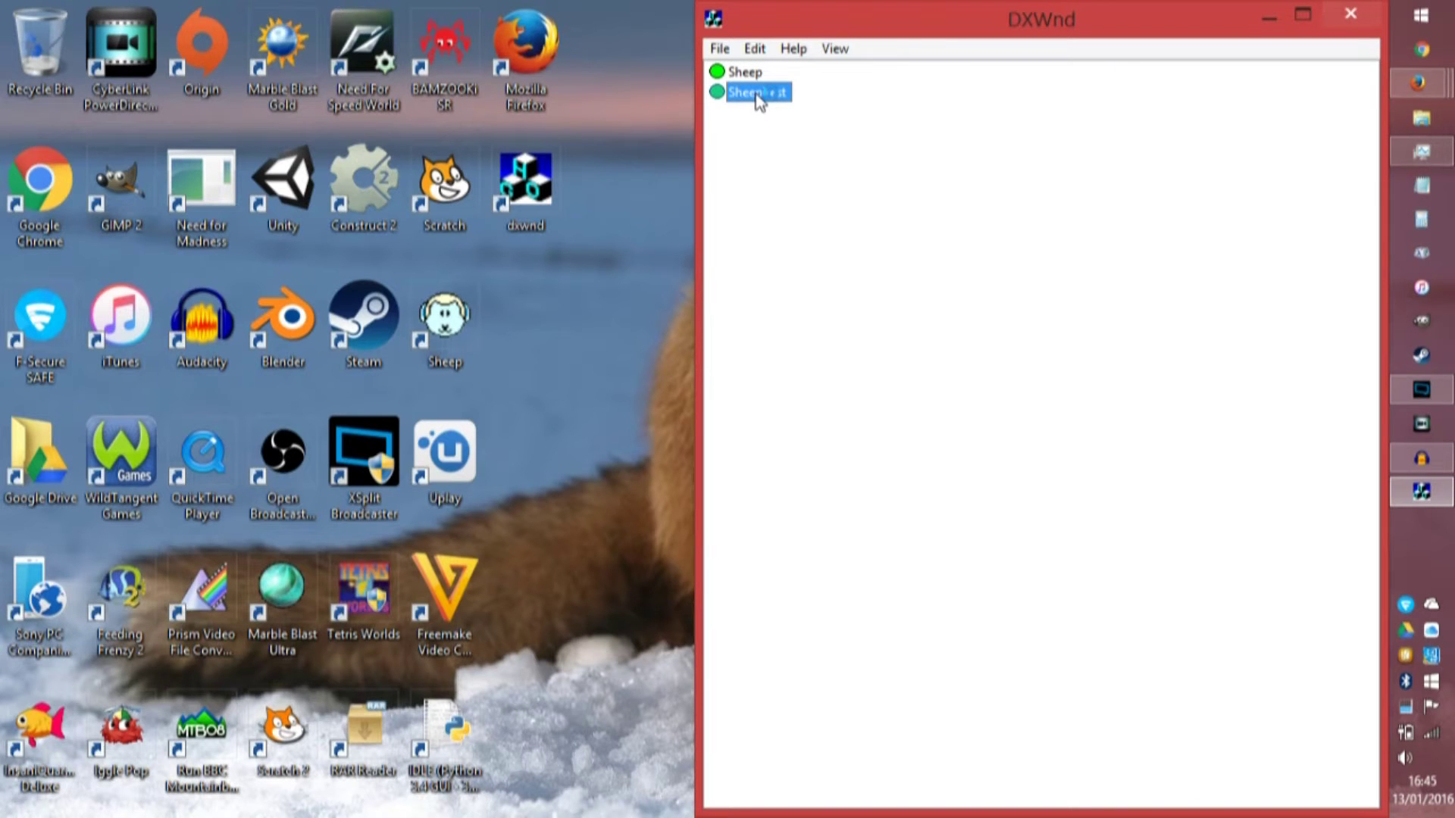
pyautogui.doubleClick(758, 97)
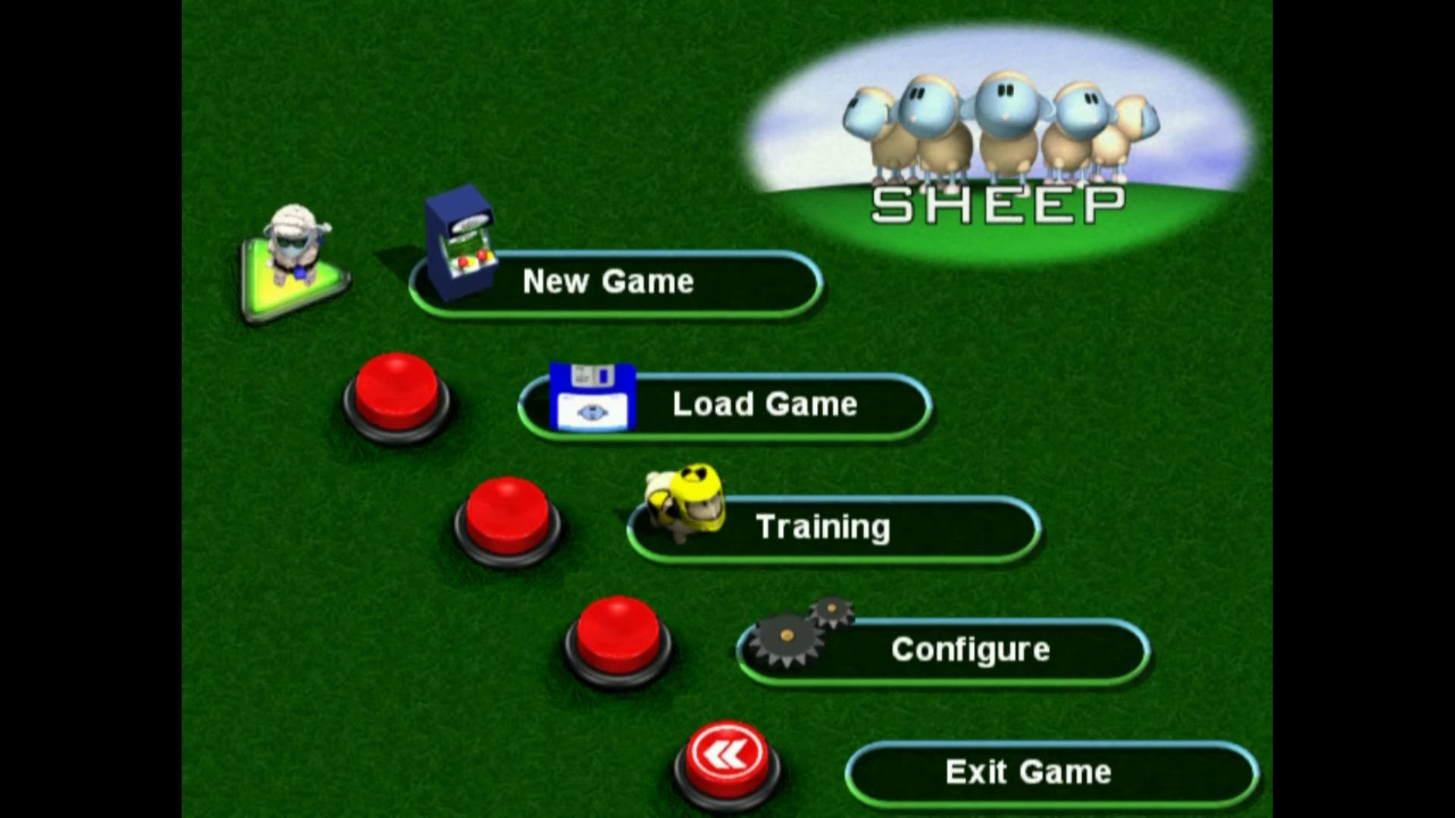
pyautogui.press('Down')
pyautogui.press('Down')
pyautogui.press('Down')
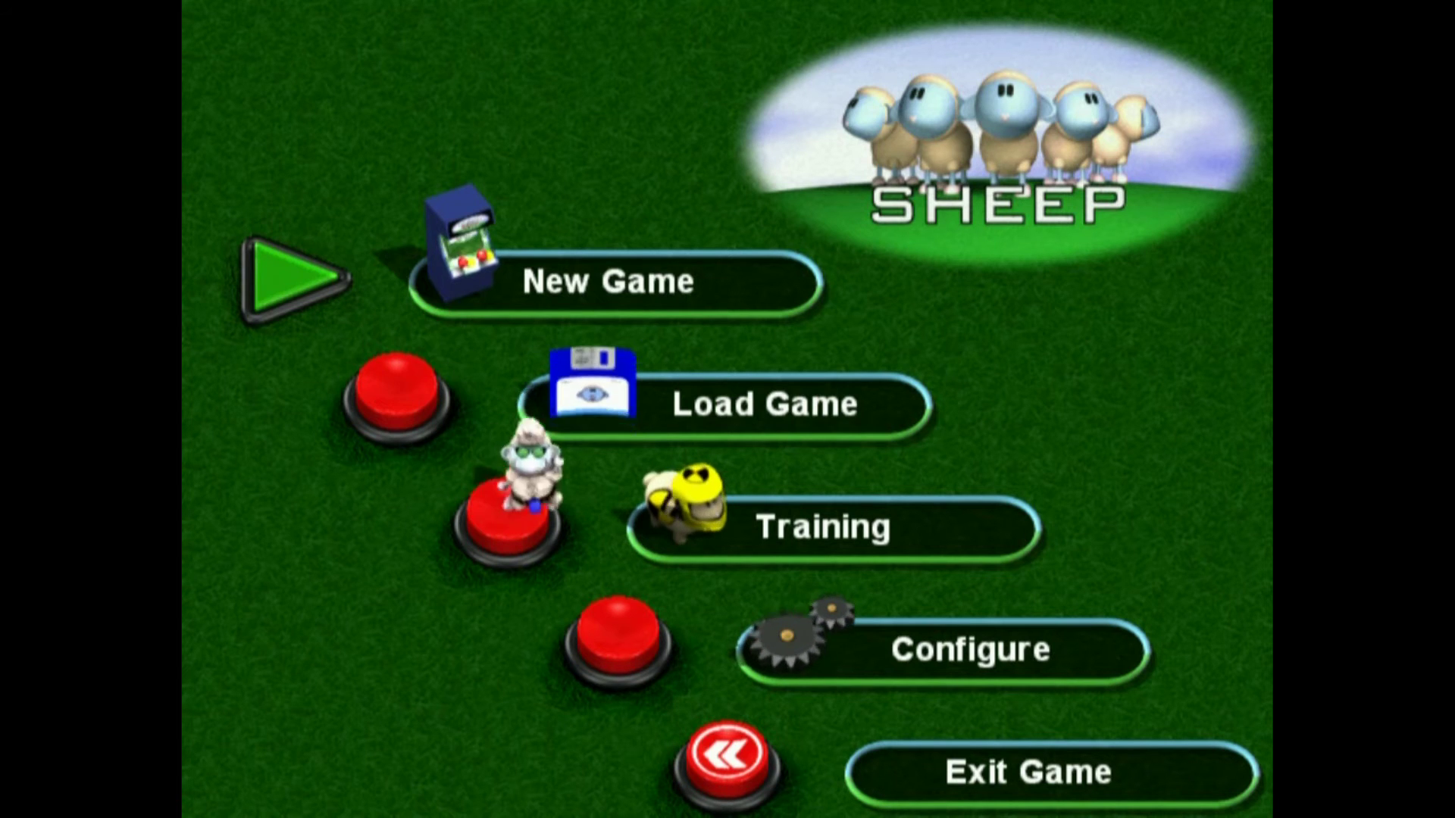
pyautogui.press('Up')
pyautogui.press('Up')
pyautogui.press('Up')
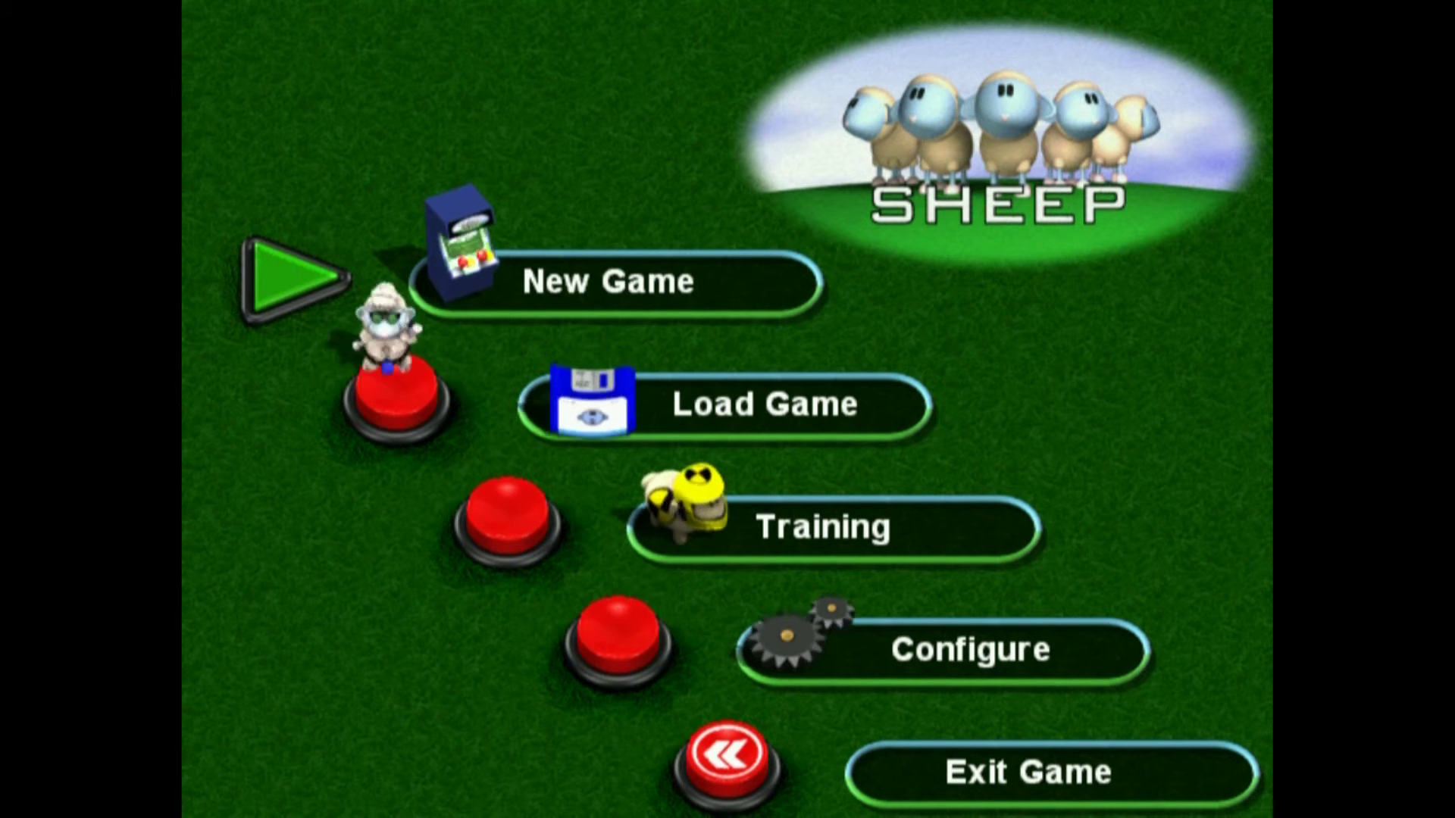
# Move the selection through the entries of the Sheep main menu.
pyautogui.press('Down')
pyautogui.press('Down')
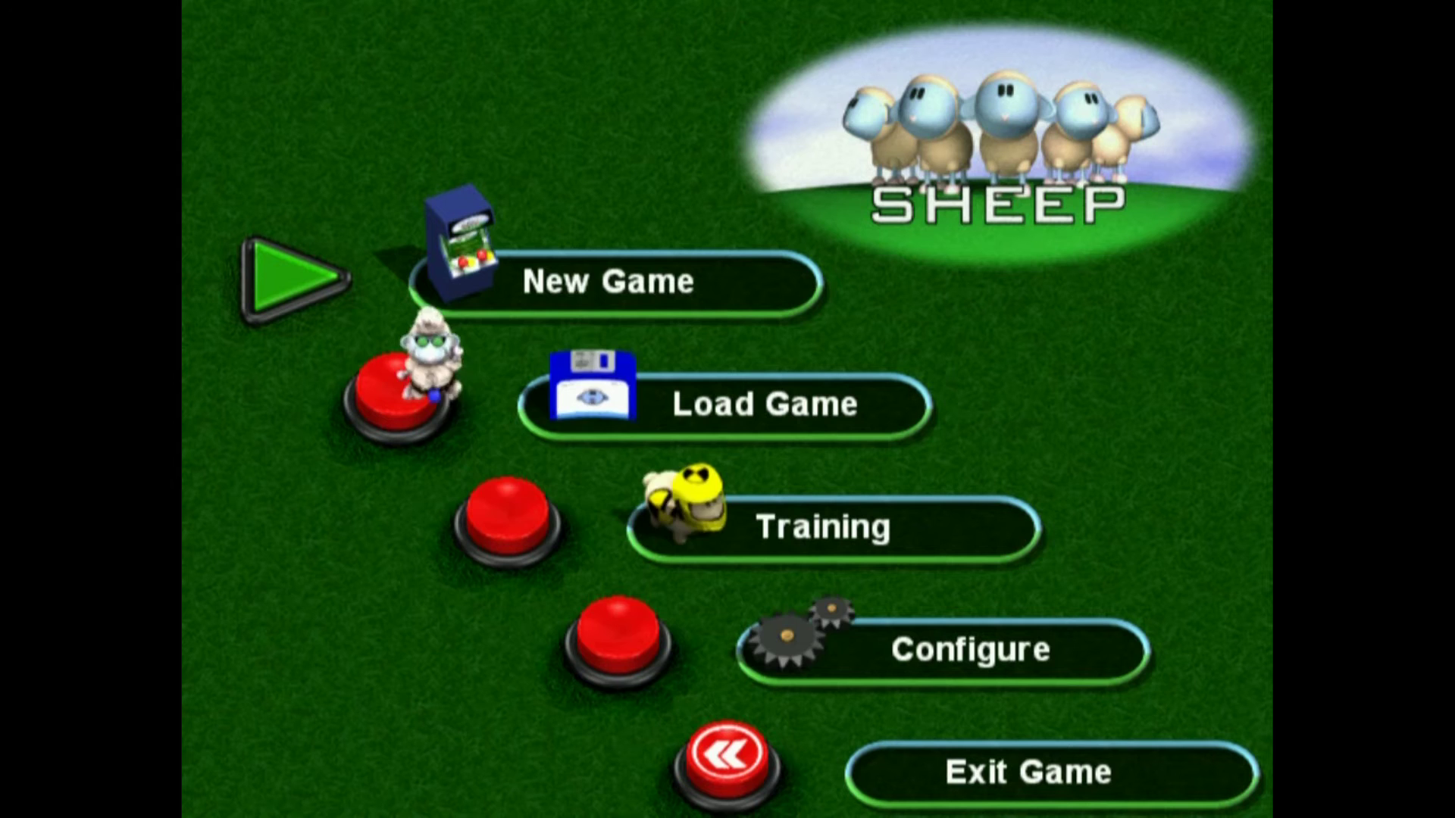
pyautogui.press('Down')
pyautogui.press('Down')
pyautogui.press('Up')
pyautogui.press('Up')
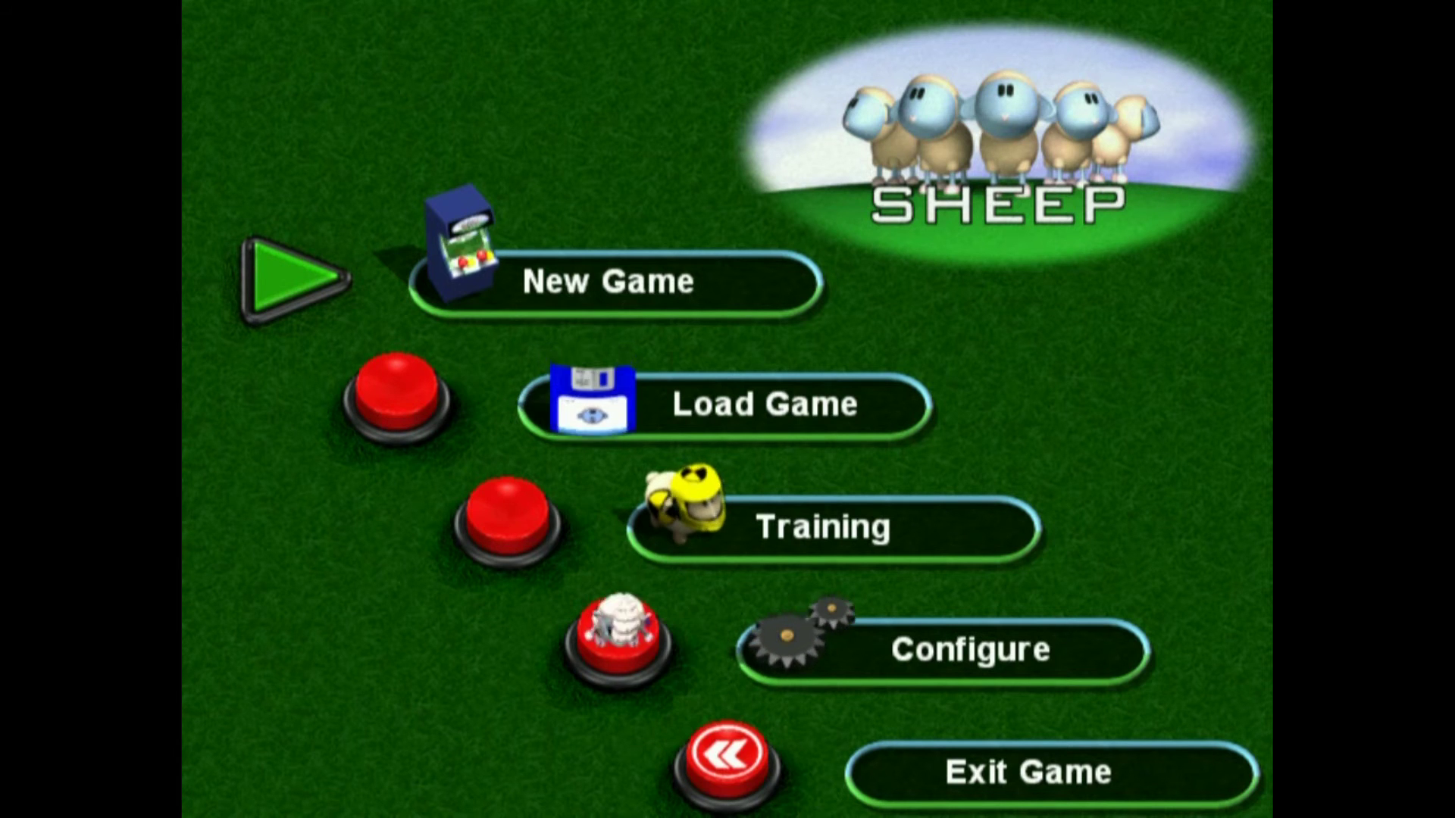
pyautogui.press('Up')
pyautogui.press('Up')
pyautogui.press('Down')
pyautogui.press('Down')
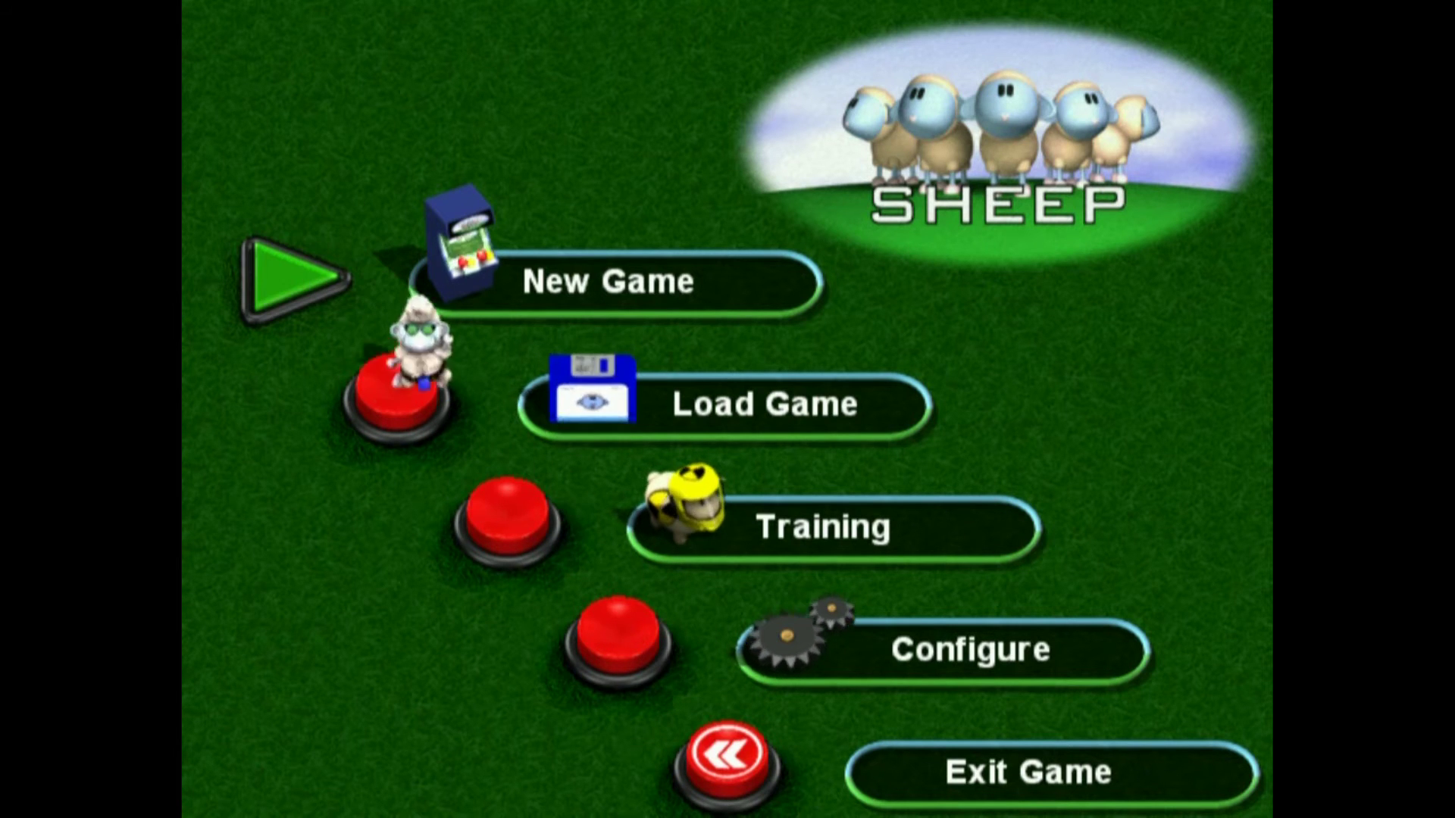
pyautogui.press('Down')
pyautogui.press('Up')
pyautogui.press('Up')
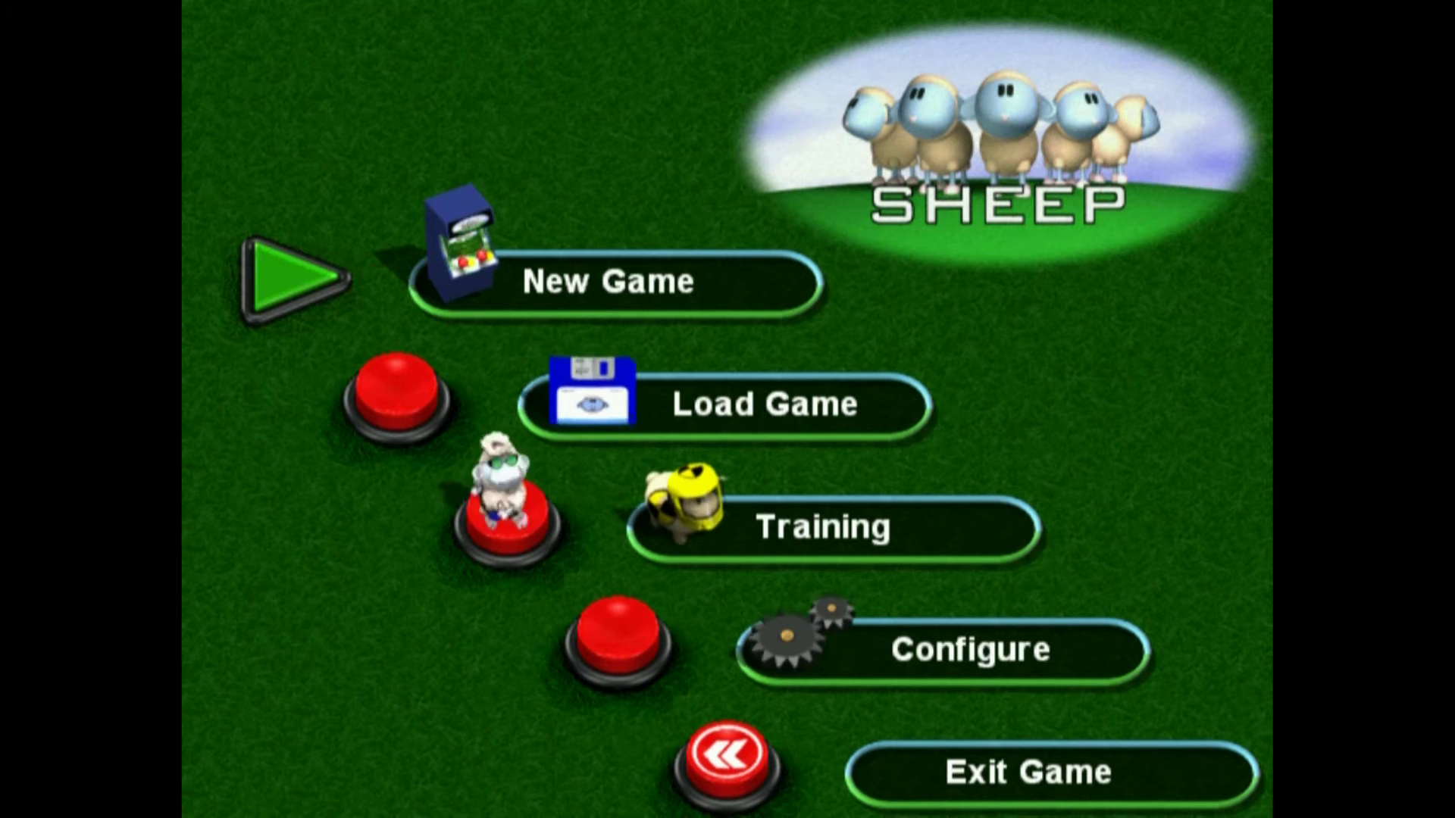
pyautogui.press('Up')
pyautogui.press('Down')
# Open the Load Game screen in Sheep and return to the main menu.
pyautogui.press('Return')
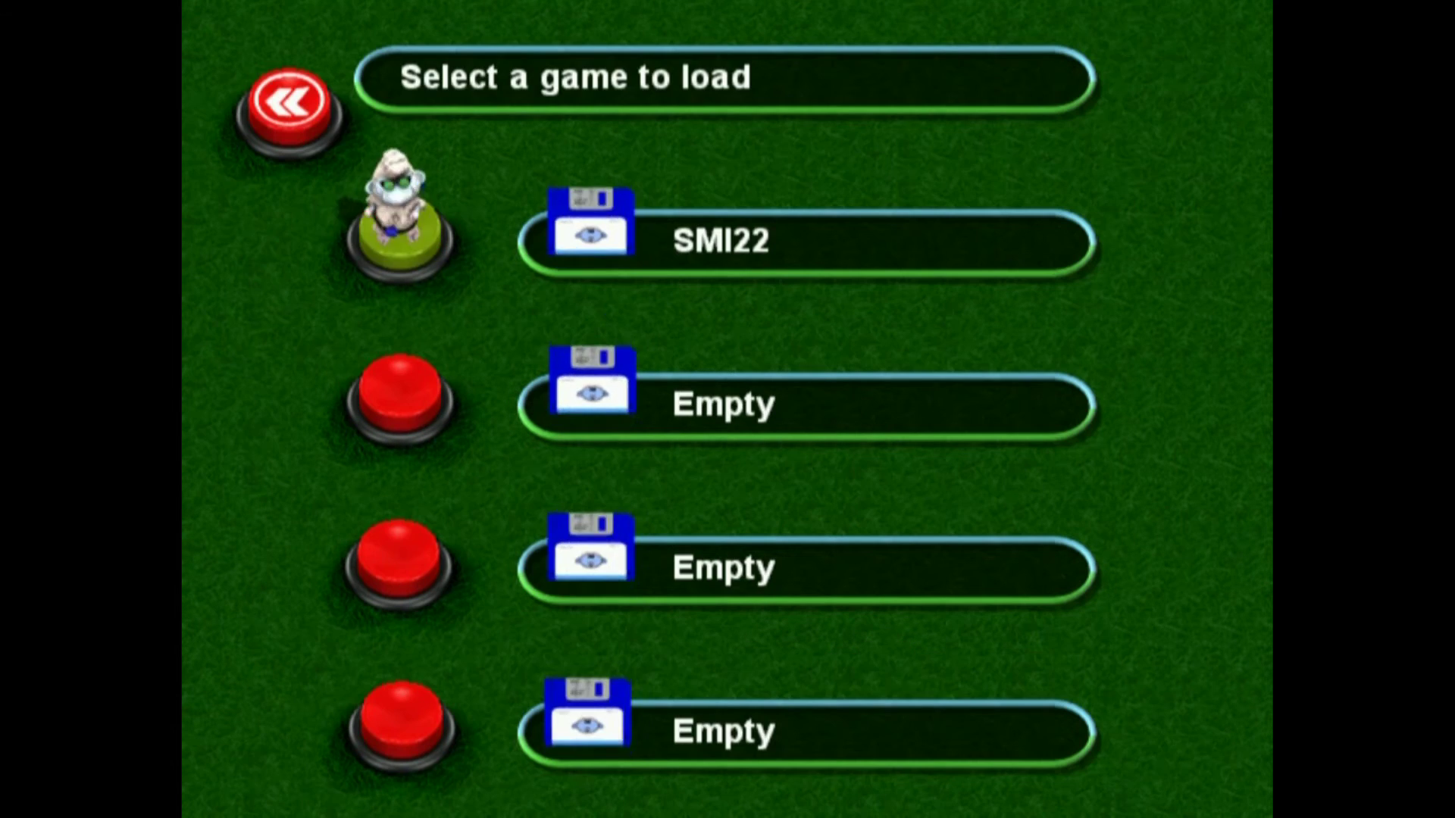
pyautogui.press('Up')
pyautogui.press('Down')
pyautogui.press('Up')
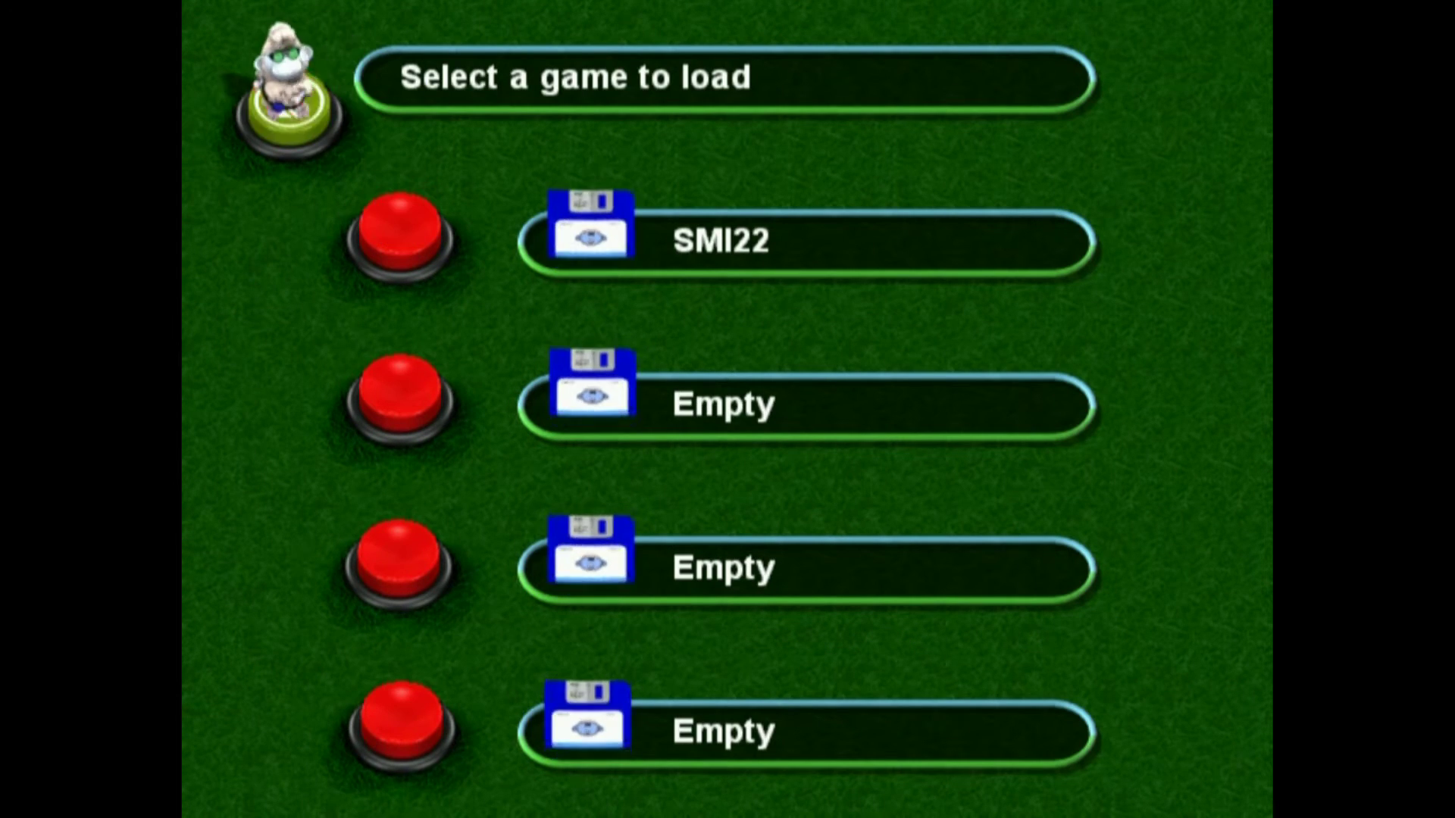
pyautogui.press('Down')
pyautogui.press('Up')
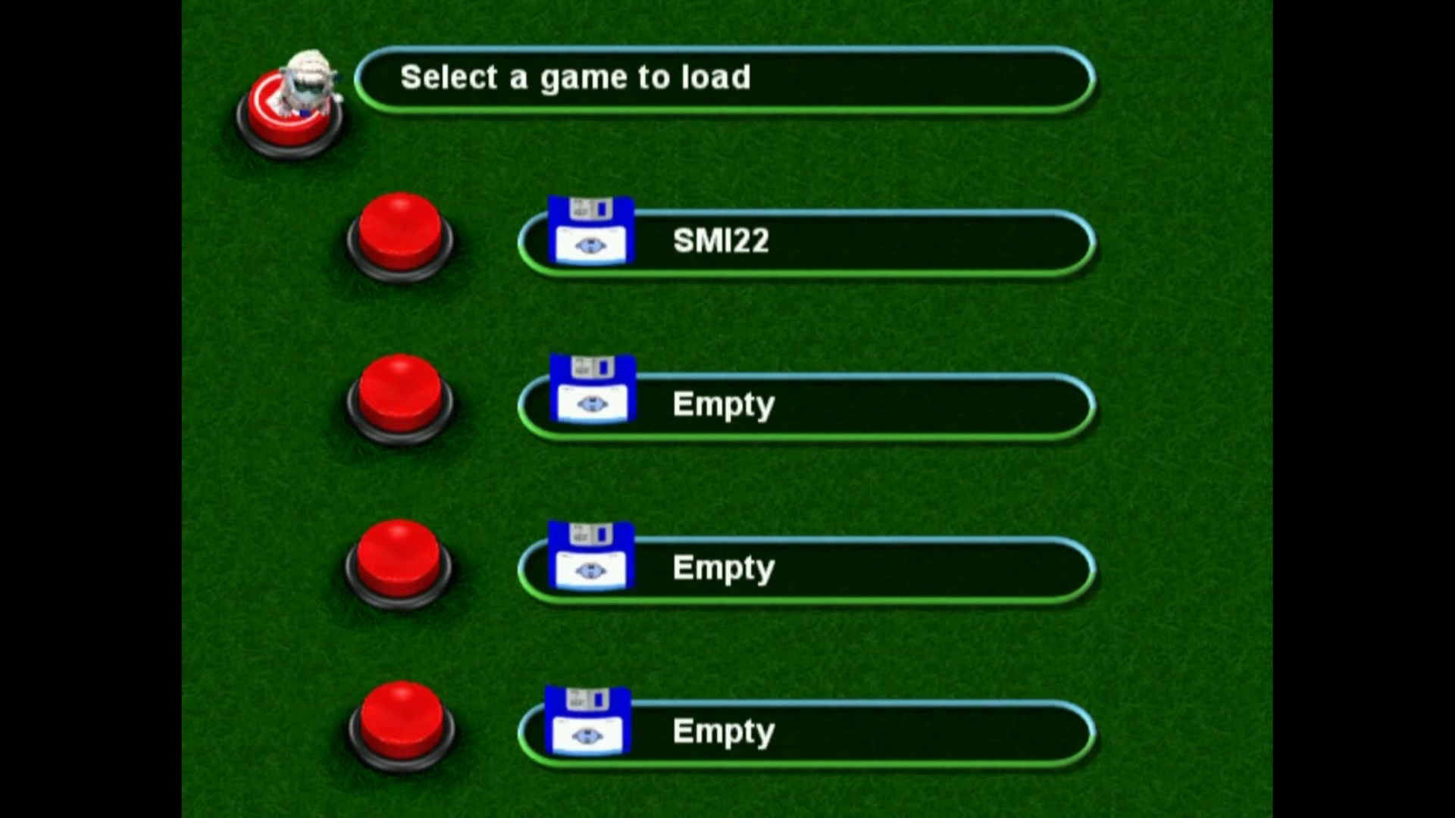
pyautogui.press('Return')
# Open the herder selection screen and return to the main menu.
pyautogui.press('Down')
pyautogui.press('Down')
pyautogui.press('Return')
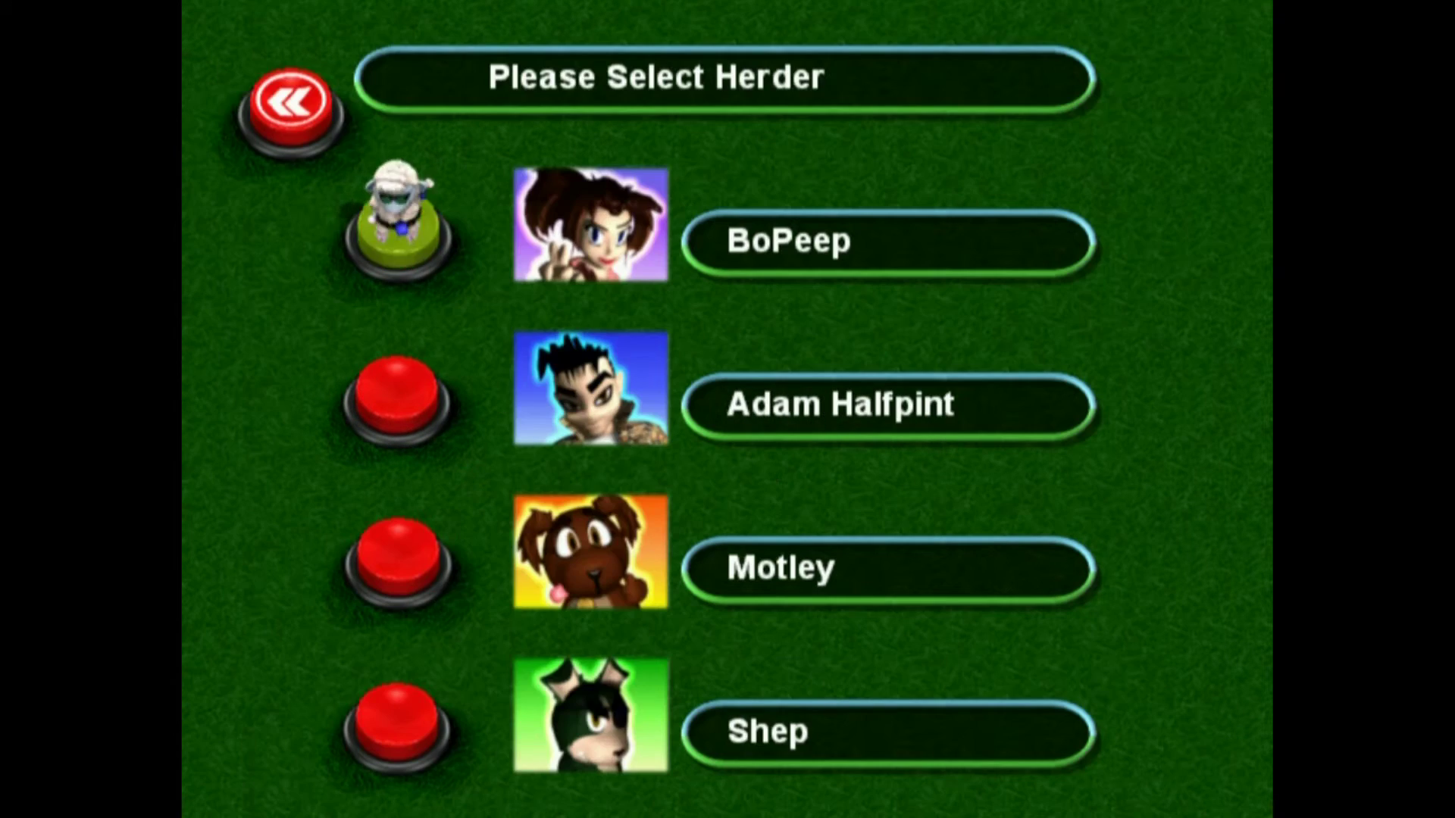
pyautogui.press('Up')
pyautogui.press('Return')
# Open the game's Configure screen and return to the main menu.
pyautogui.press('Down')
pyautogui.press('Down')
pyautogui.press('Down')
pyautogui.press('Down')
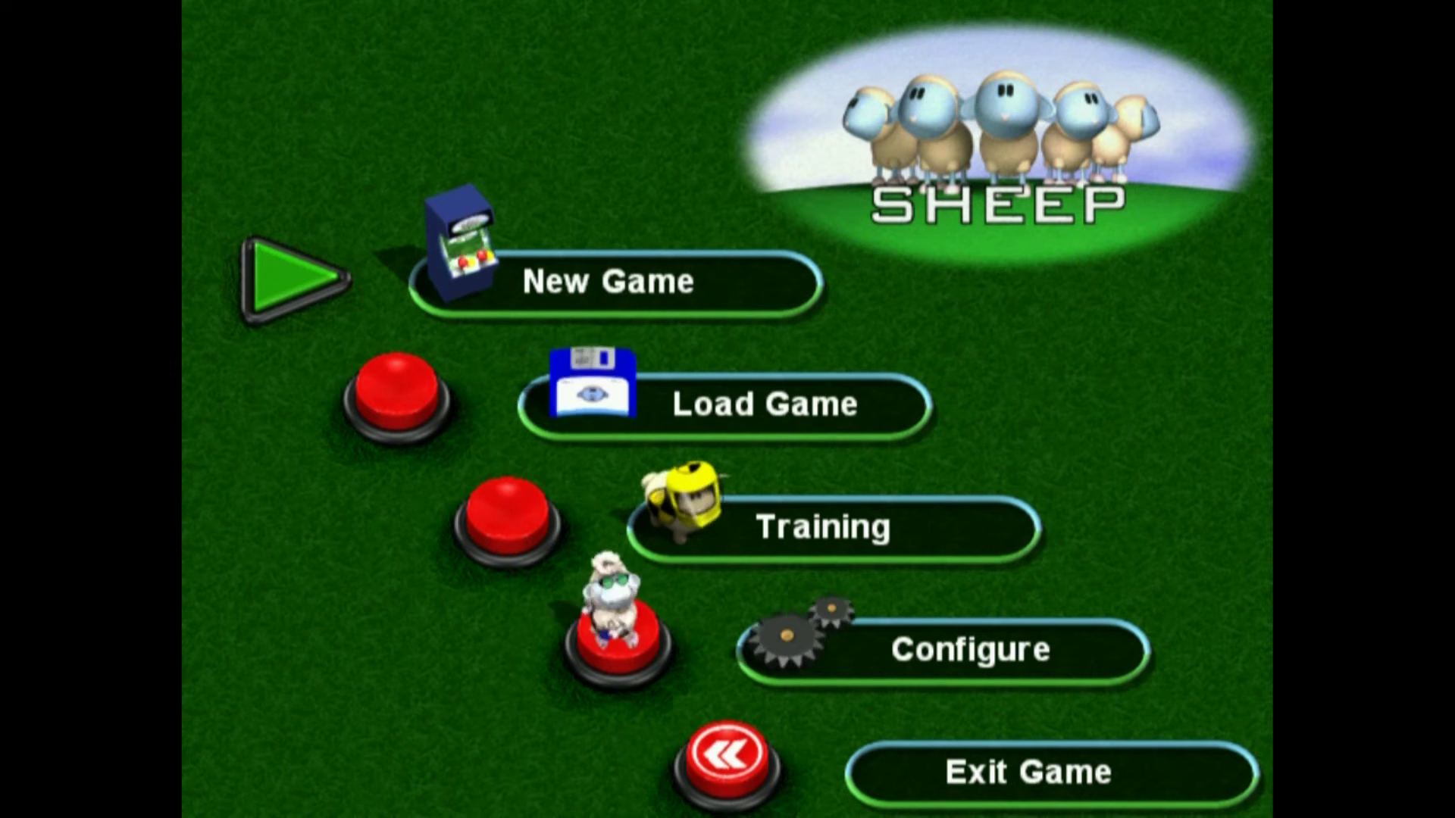
pyautogui.press('Up')
pyautogui.press('Return')
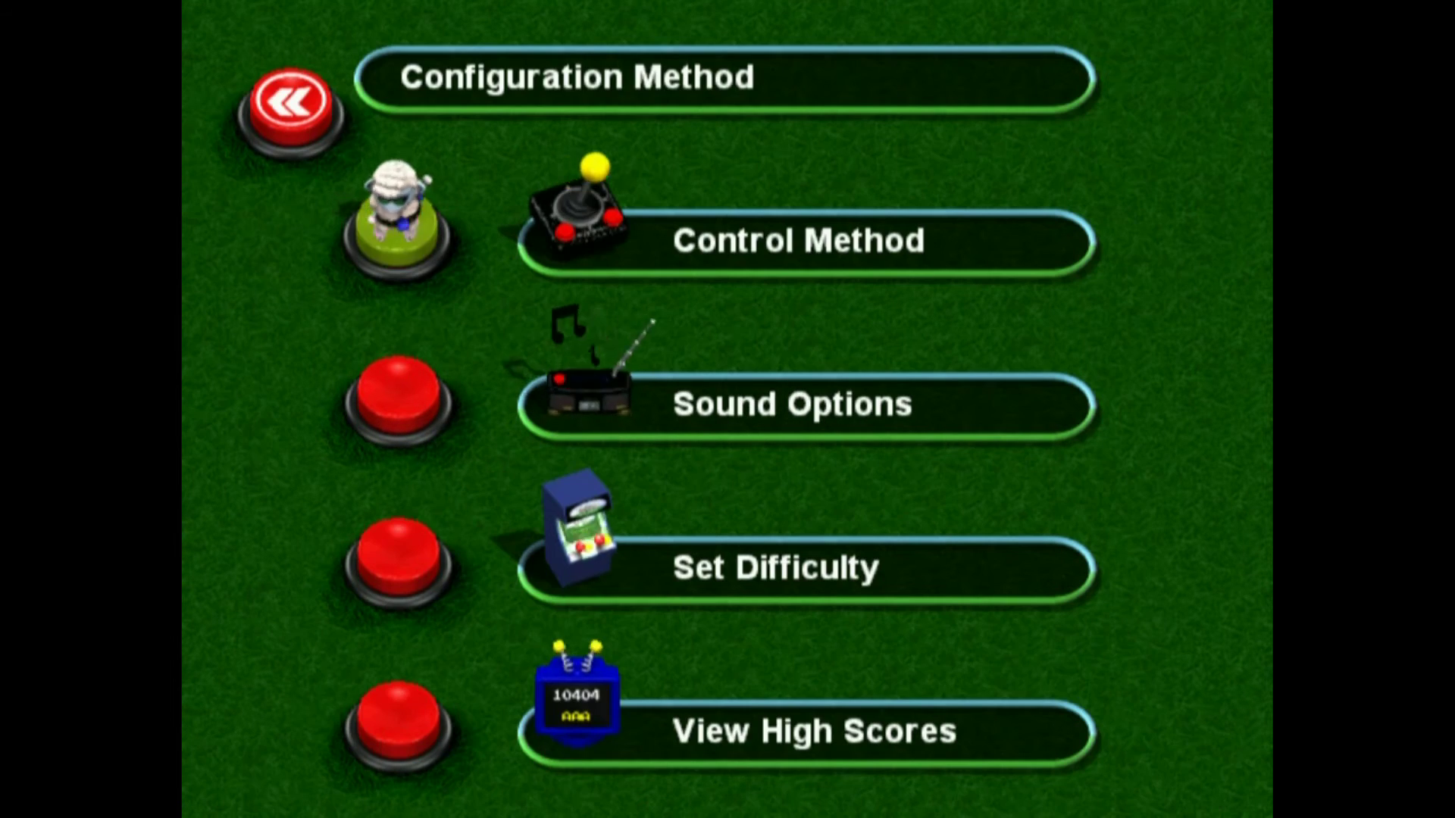
pyautogui.press('Up')
pyautogui.press('Return')
# Exit Sheep from its main menu and return to DxWnd.
pyautogui.press('Down')
pyautogui.press('Down')
pyautogui.press('Down')
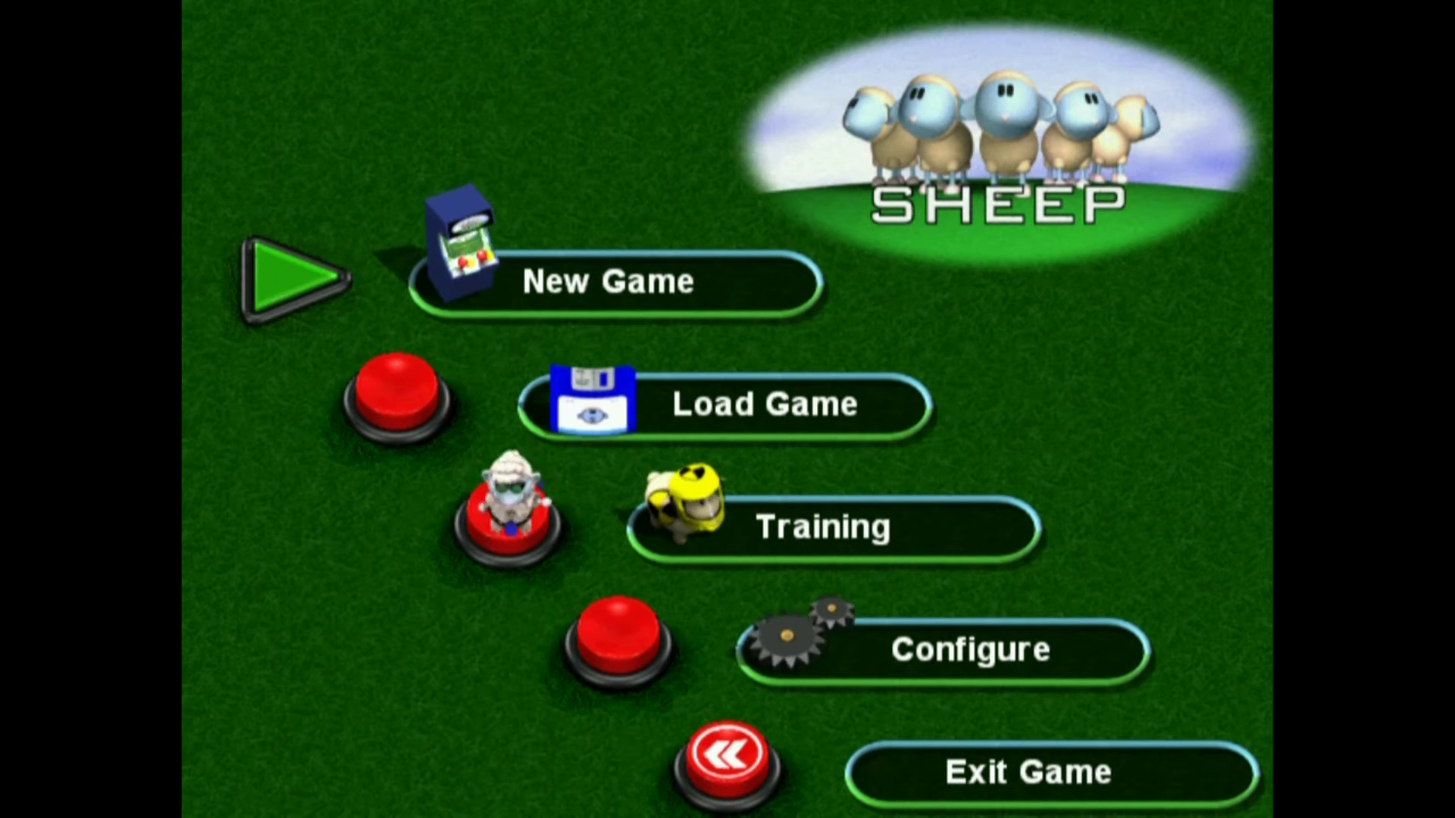
pyautogui.press('Down')
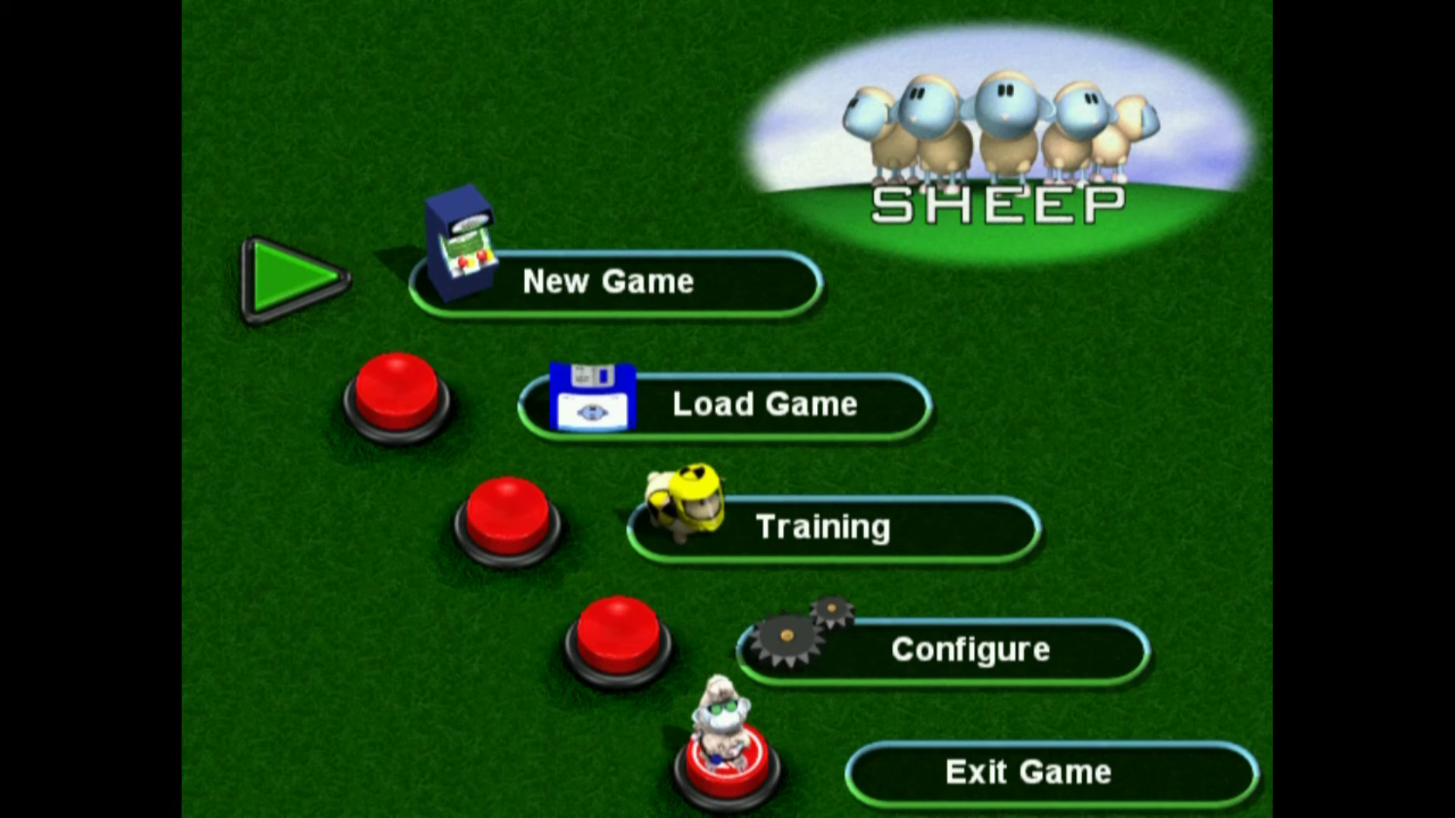
pyautogui.press('Return')
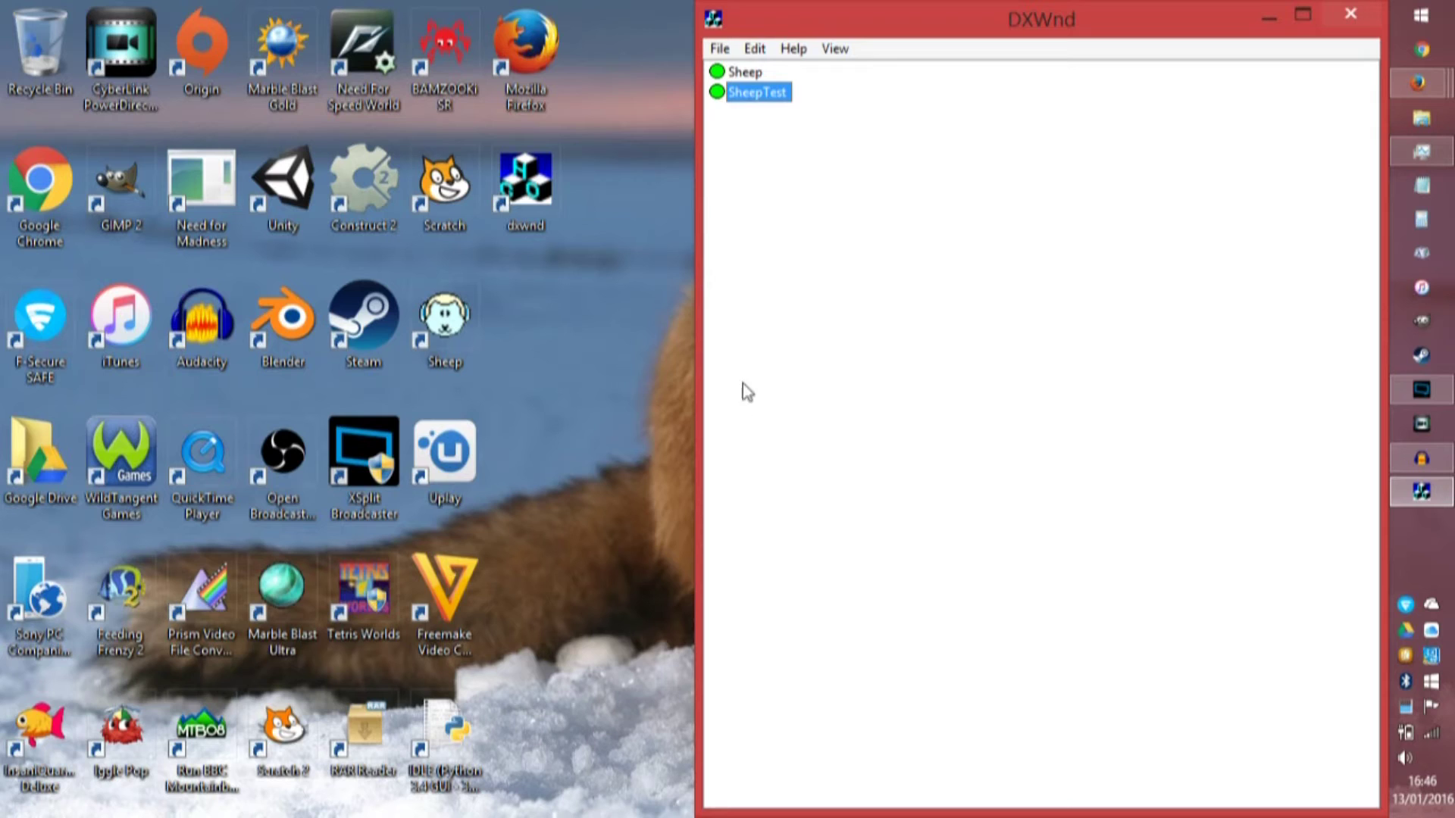
# Clear the selection in the program list and dismiss the DVD drive notification.
pyautogui.click(883, 357)
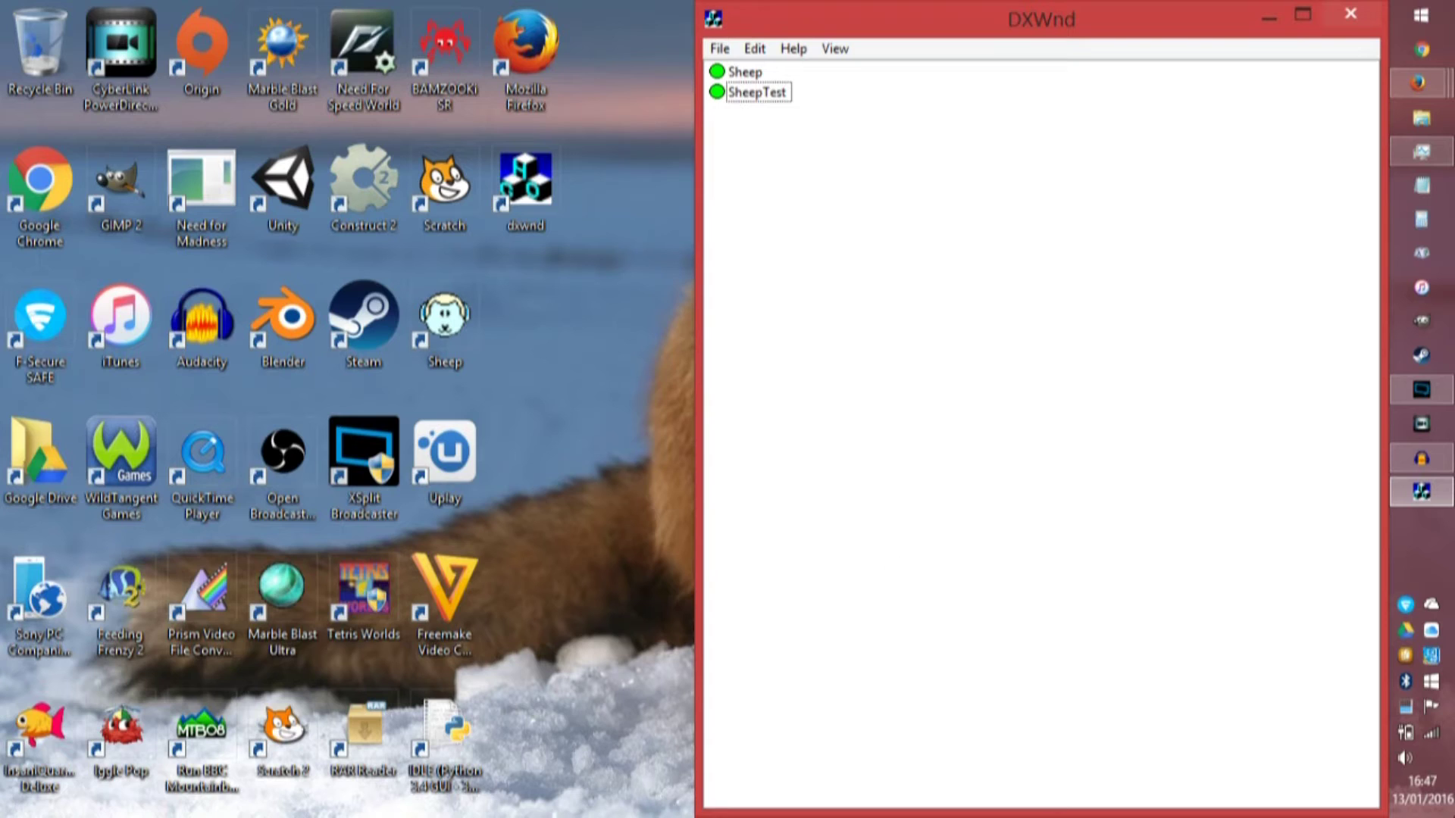
pyautogui.moveTo(1454, 0)
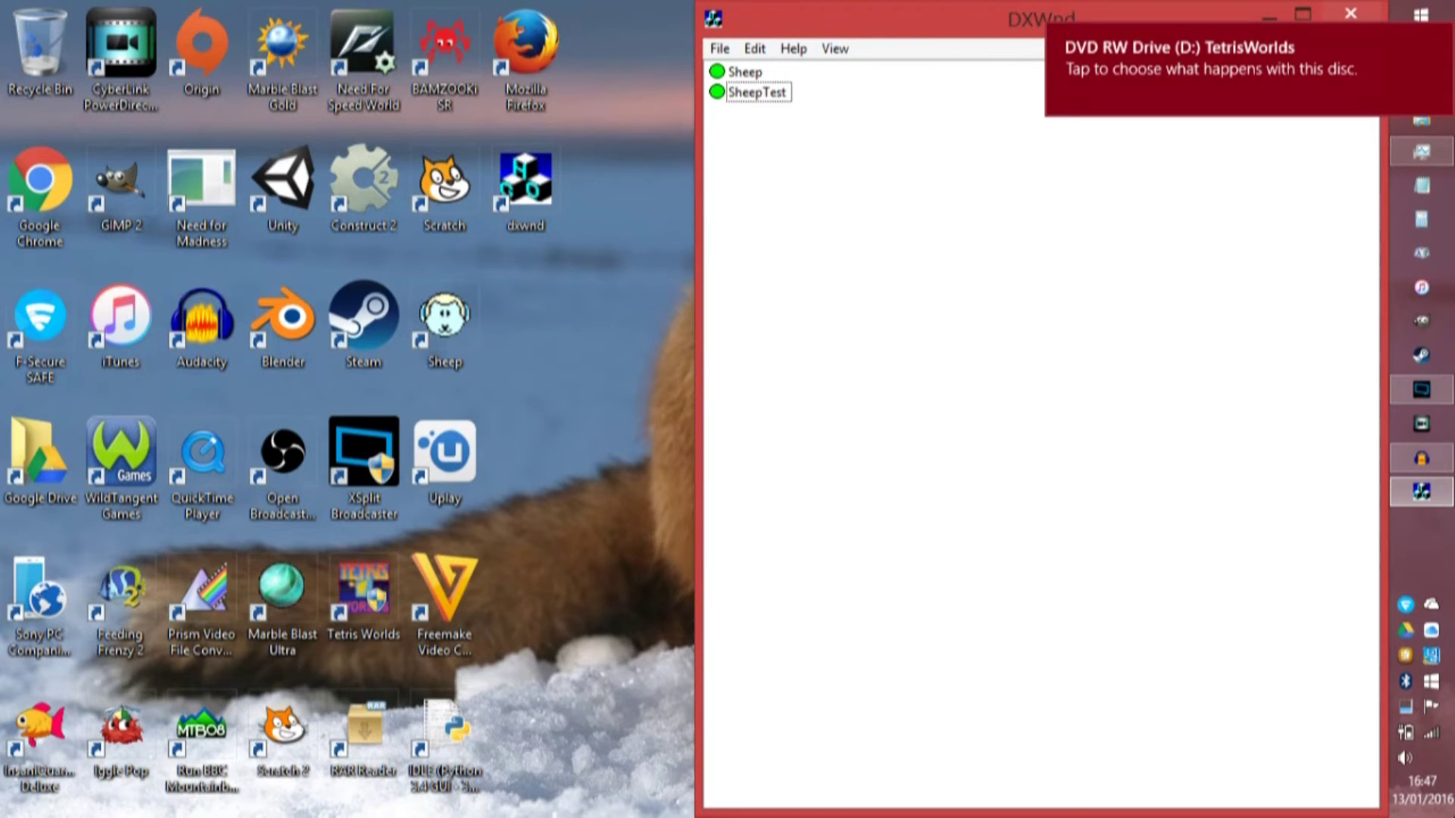
pyautogui.moveTo(1439, 41)
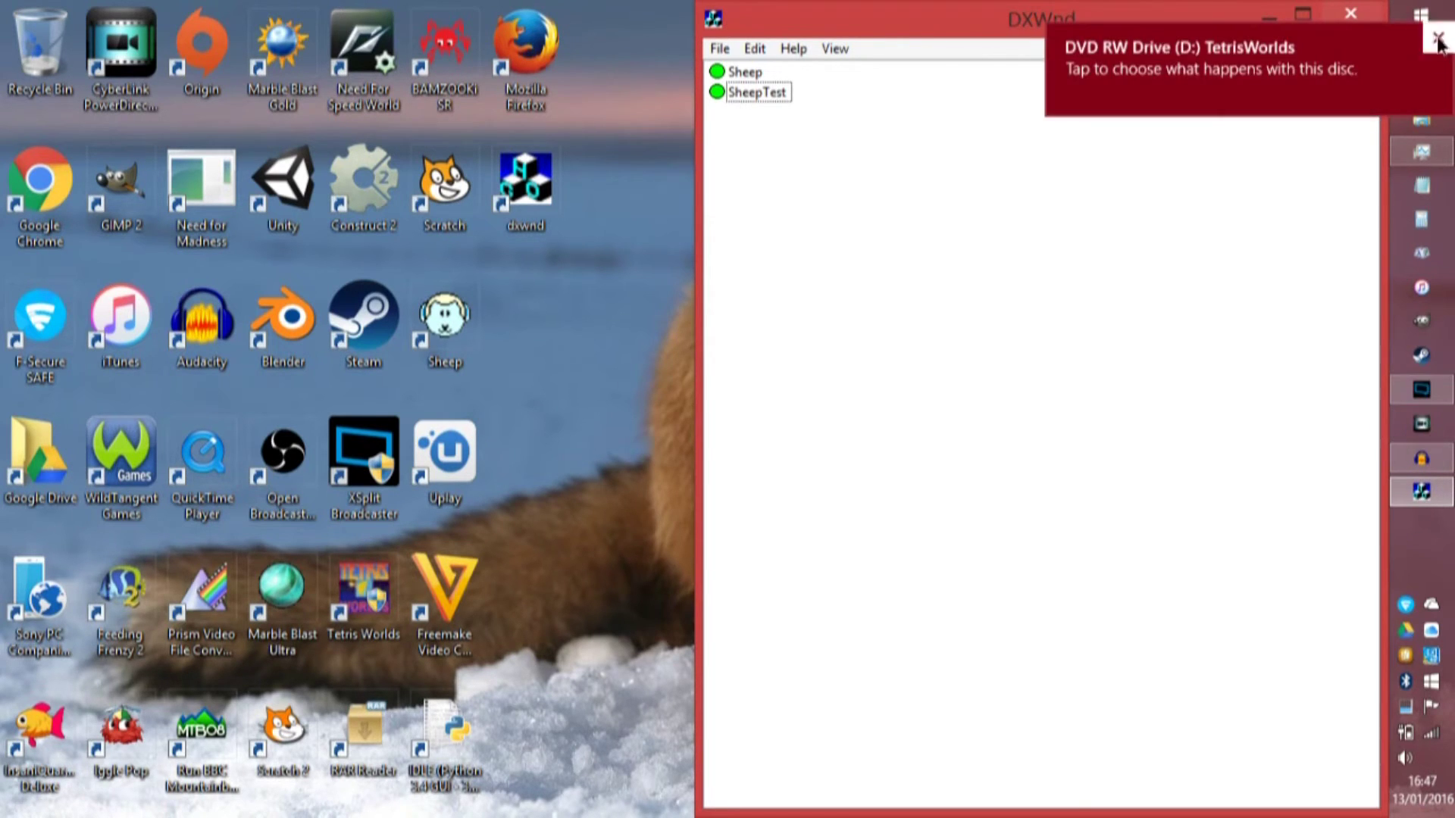
pyautogui.click(1438, 41)
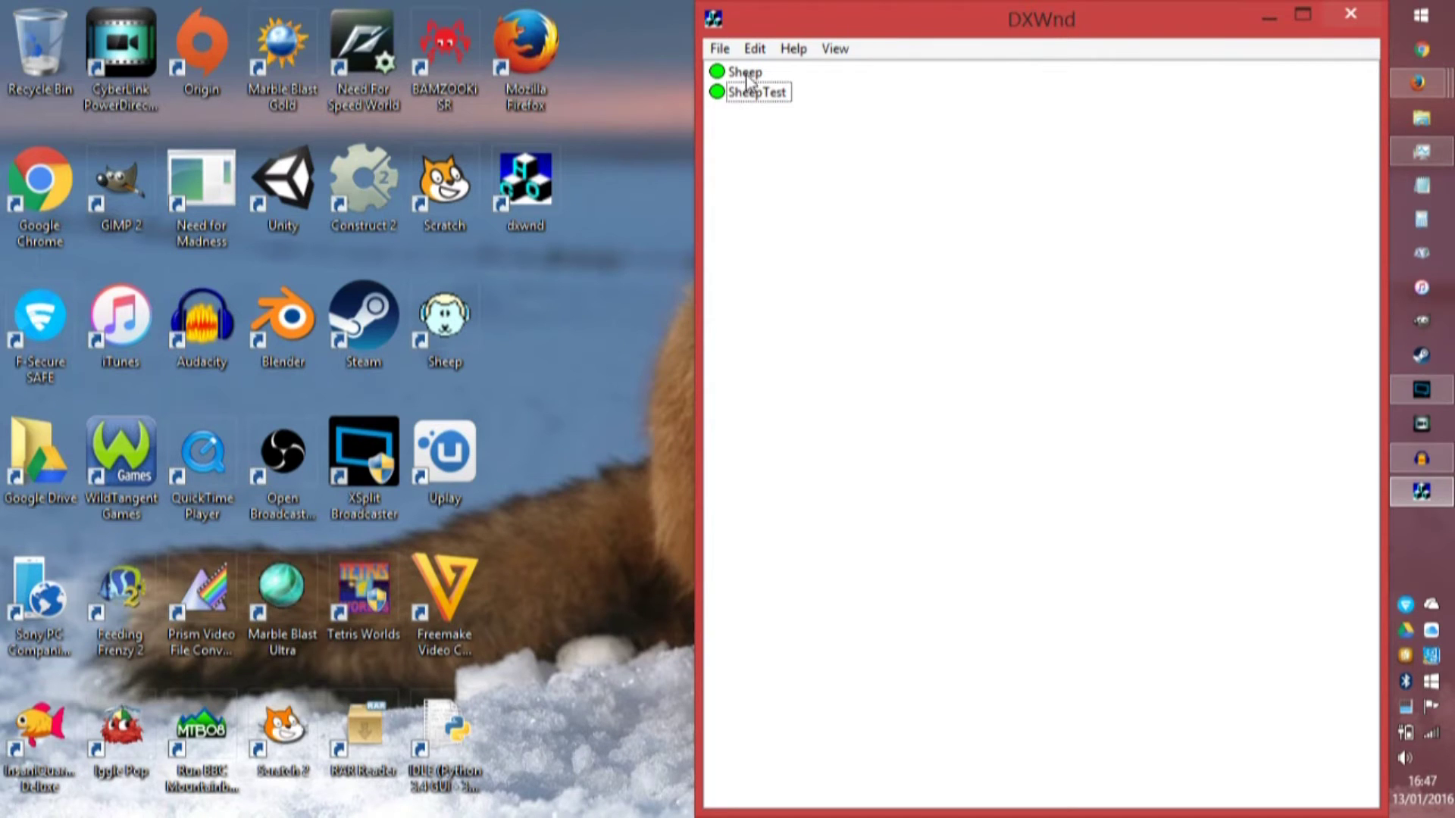
# Add a new target named Tetris Worlds.
pyautogui.click(755, 50)
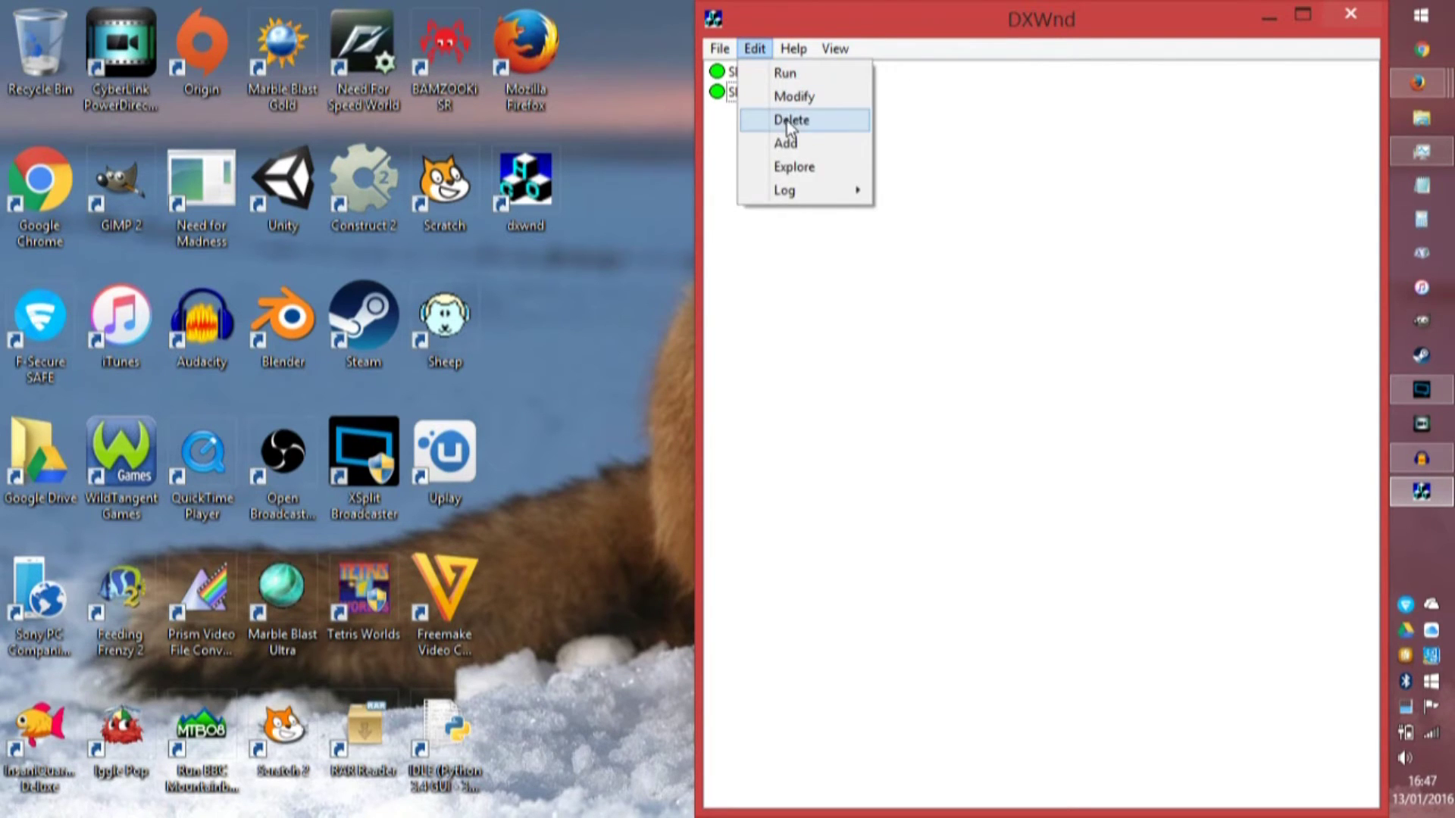
pyautogui.click(788, 145)
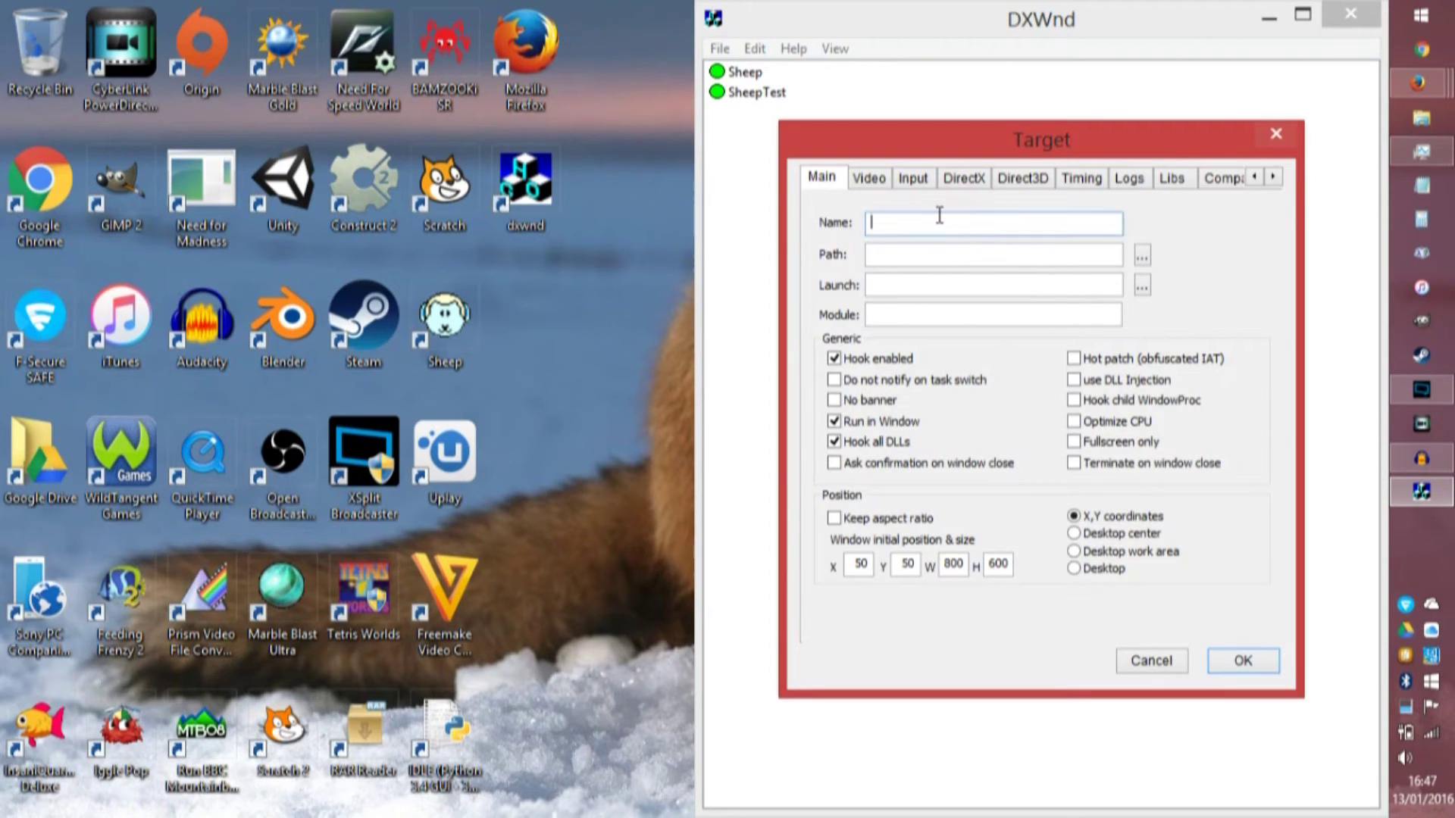
pyautogui.click(940, 216)
pyautogui.write('Tetris Wor;s')
pyautogui.press('BackSpace')
pyautogui.press('BackSpace')
pyautogui.write('lds')
# Set the new target's path to the TetrisWorlds application in C:\Program Files (x86)\Tetris Worlds.
pyautogui.click(1142, 257)
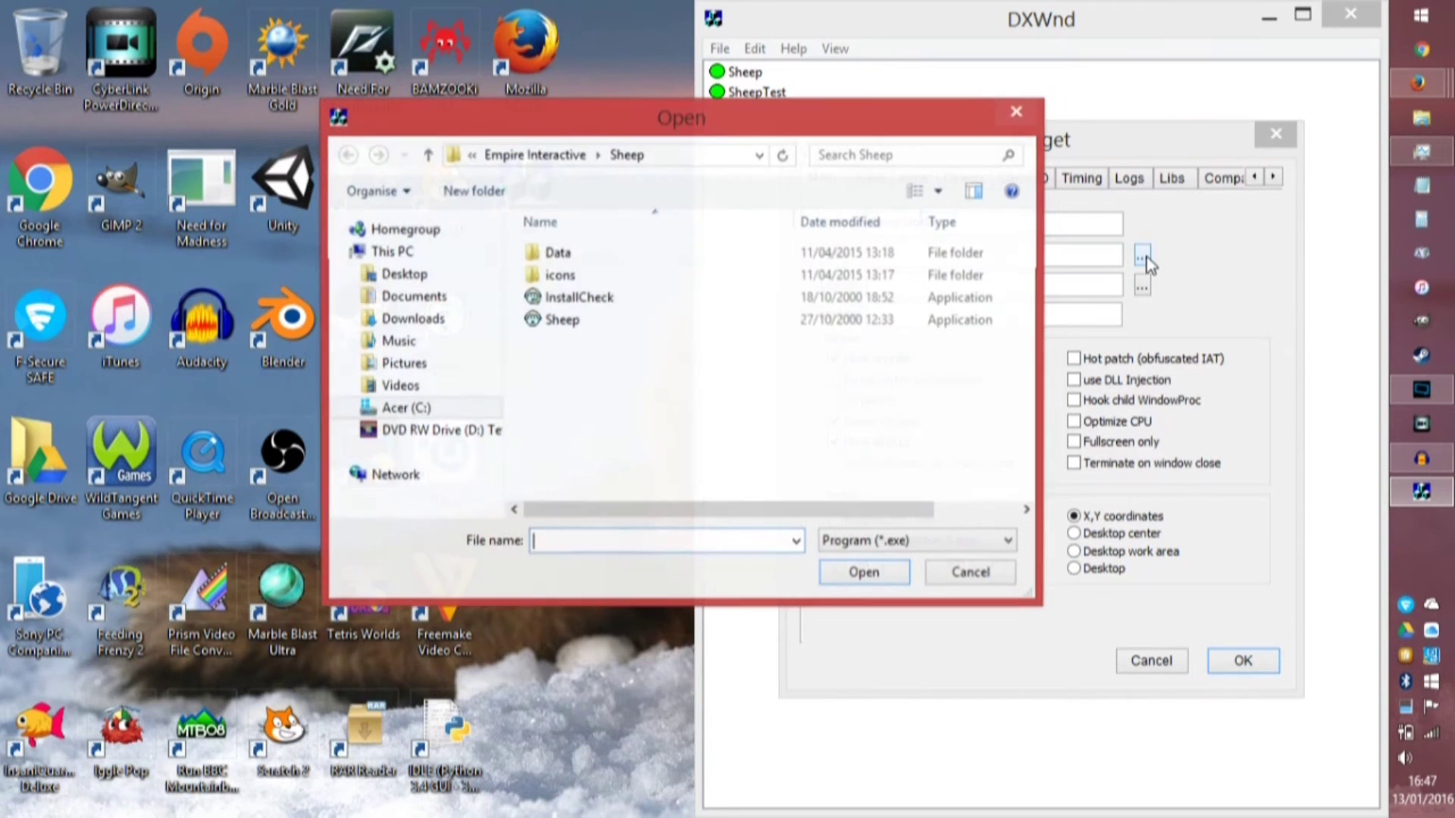
pyautogui.click(429, 156)
pyautogui.click(429, 155)
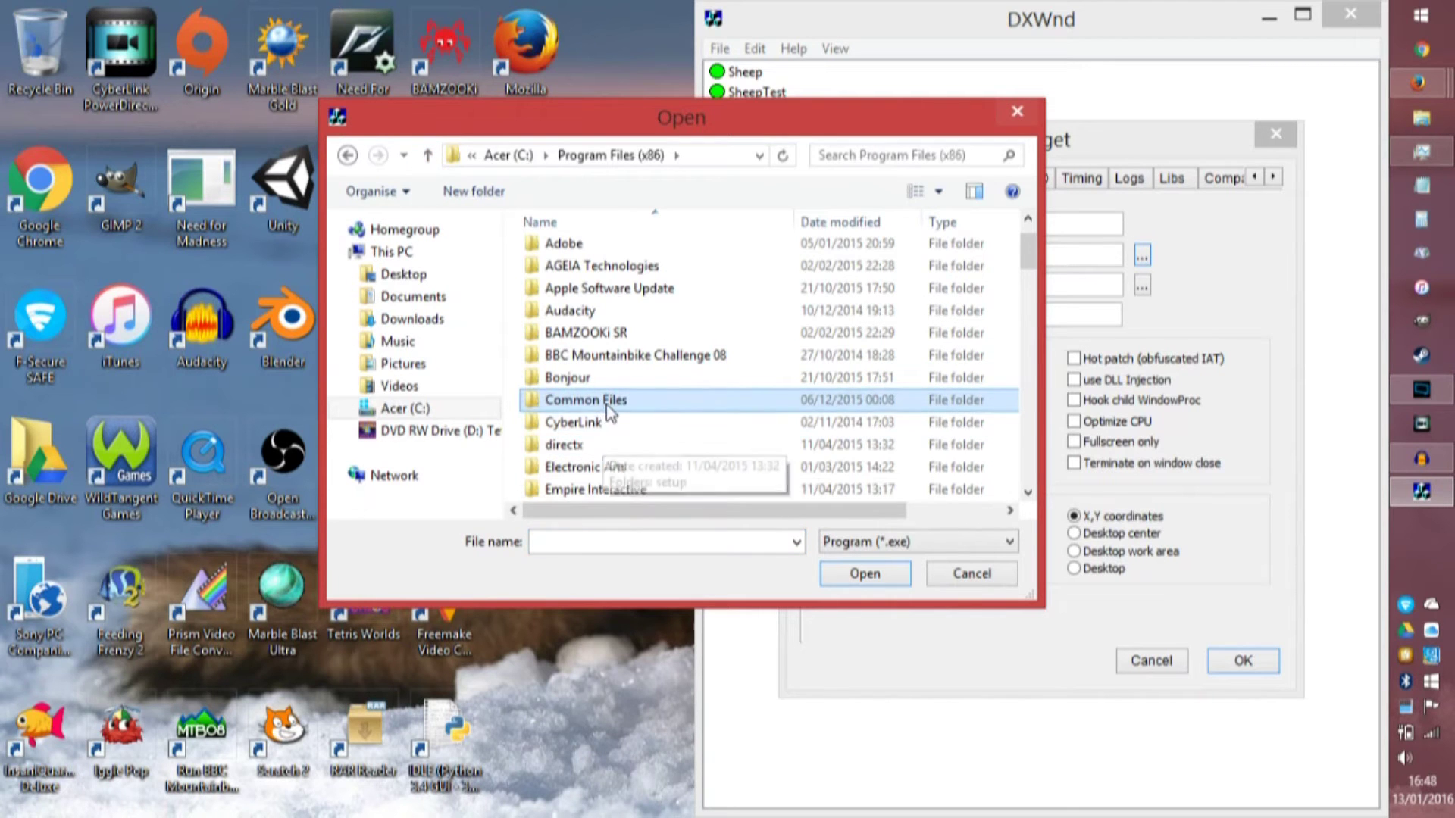
pyautogui.scroll(-4, 634, 410)
pyautogui.scroll(-18, 632, 409)
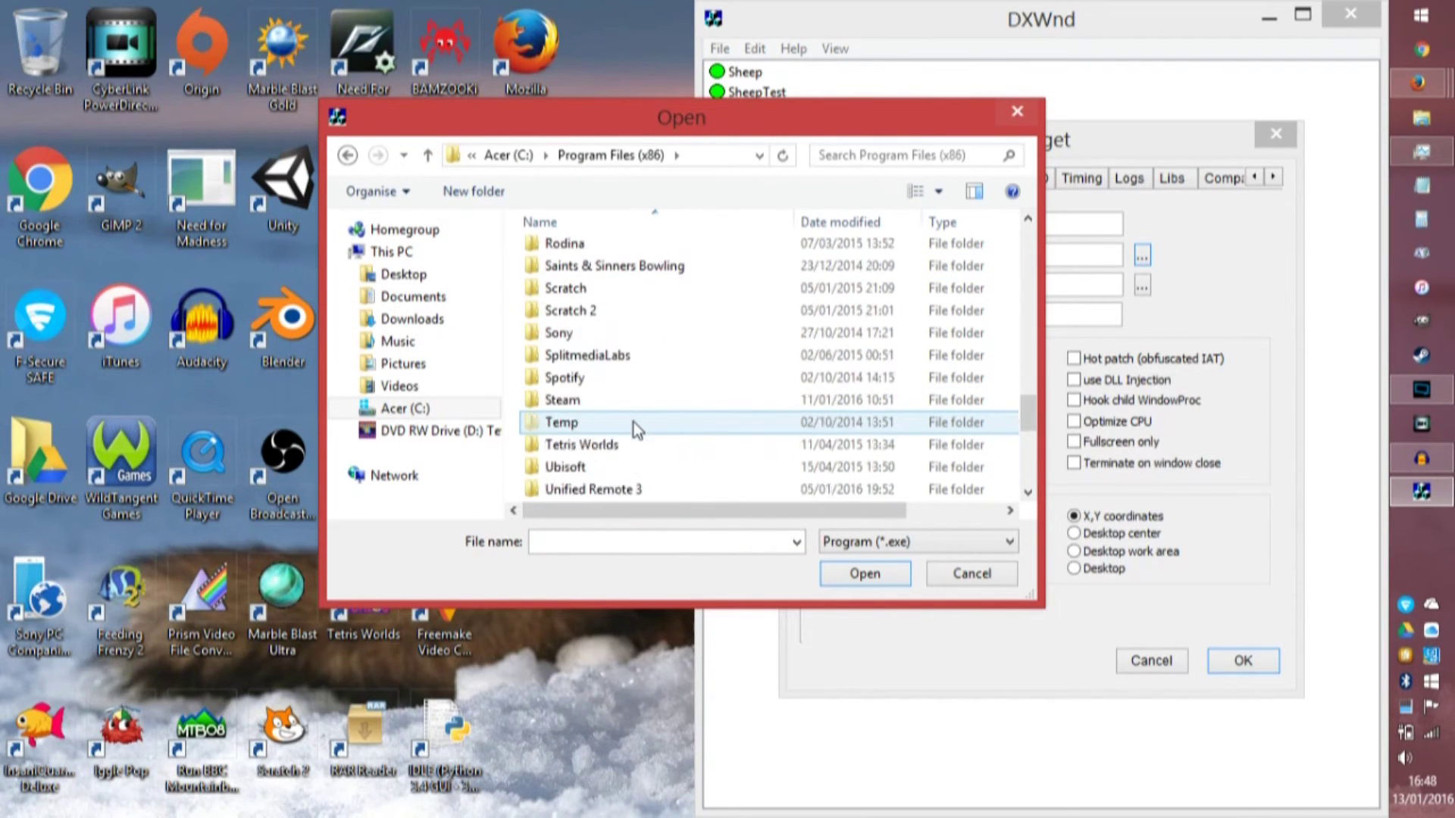
pyautogui.scroll(3, 634, 421)
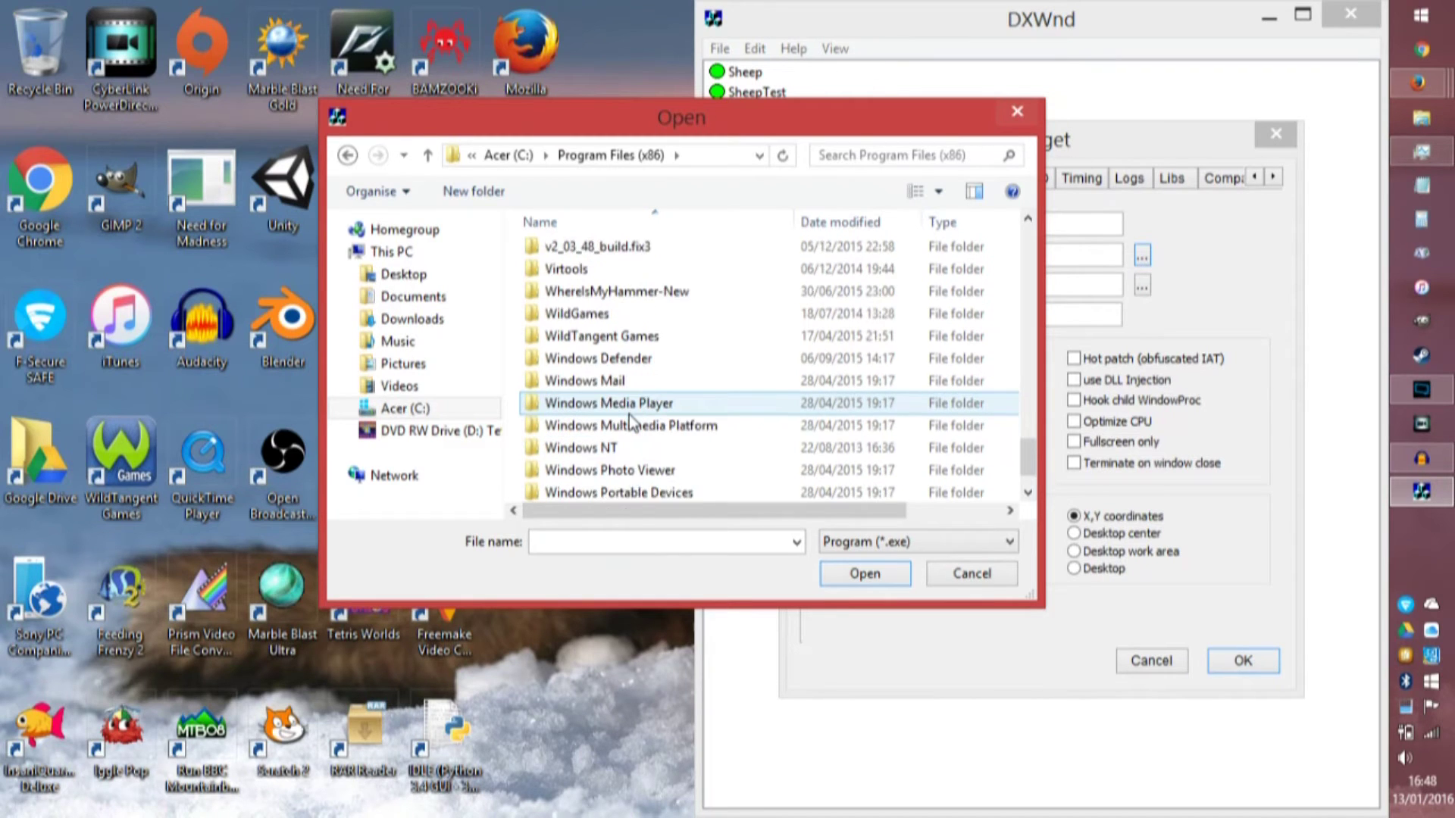
pyautogui.scroll(1, 633, 421)
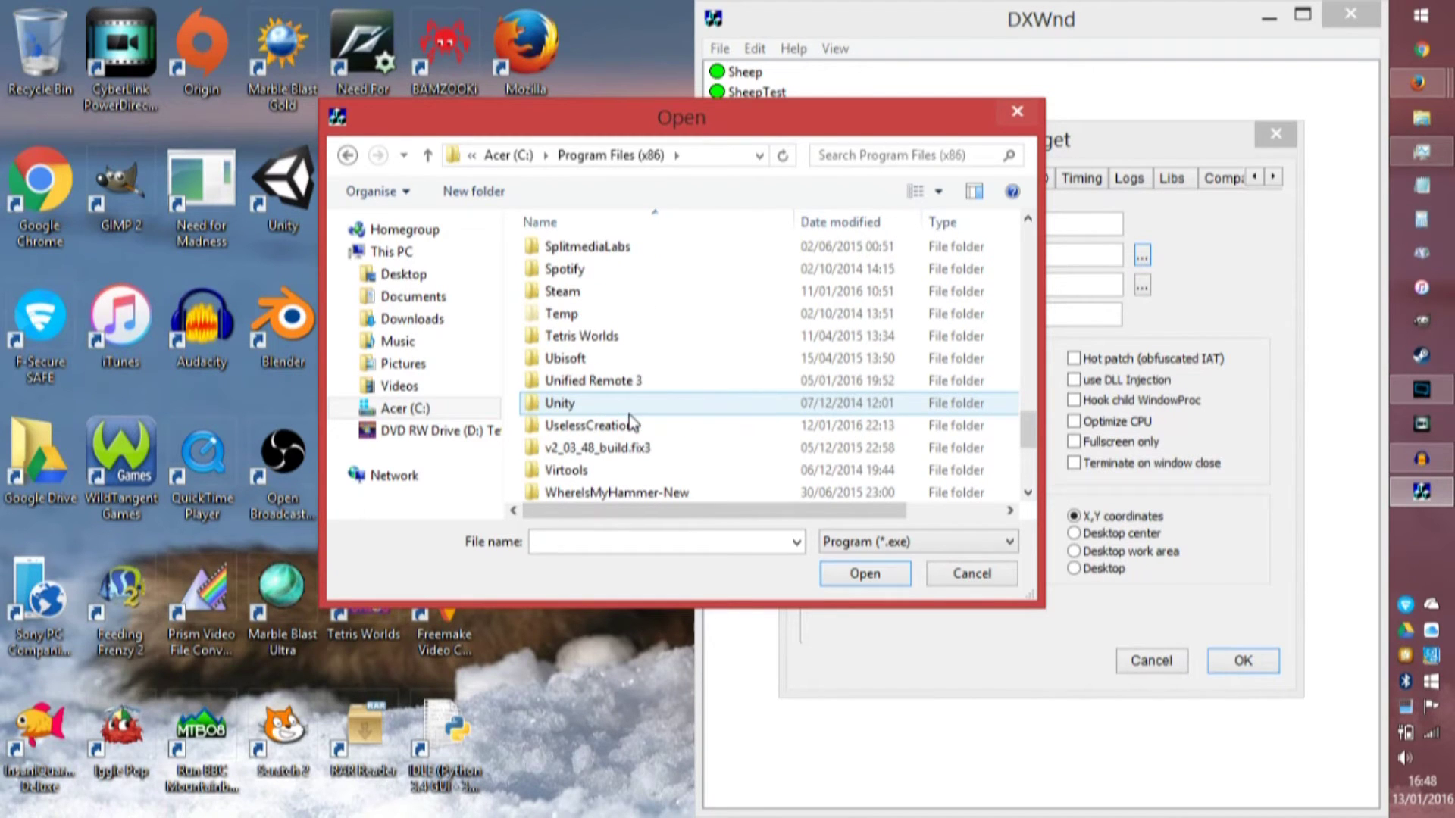
pyautogui.doubleClick(610, 338)
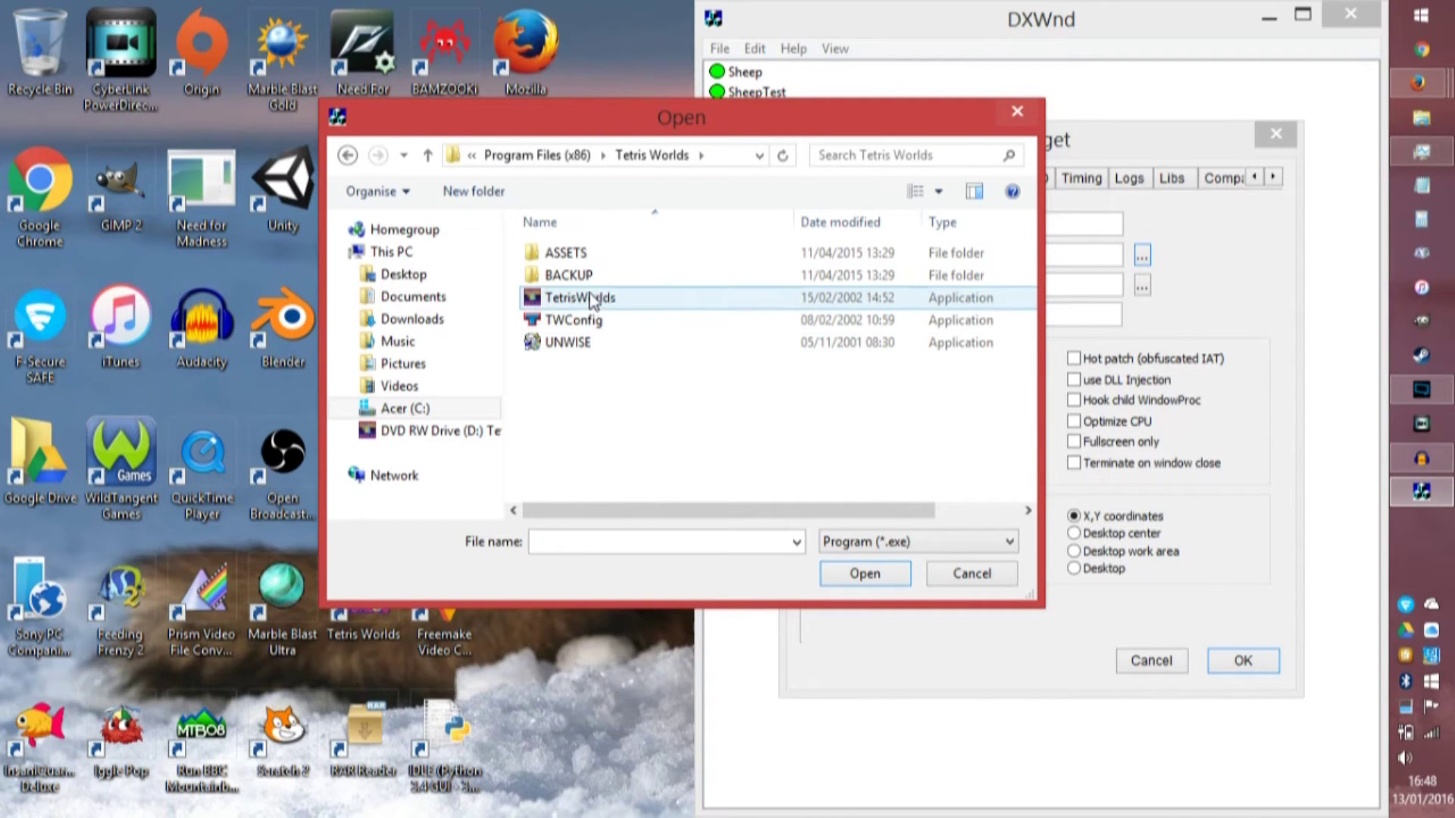
pyautogui.doubleClick(595, 300)
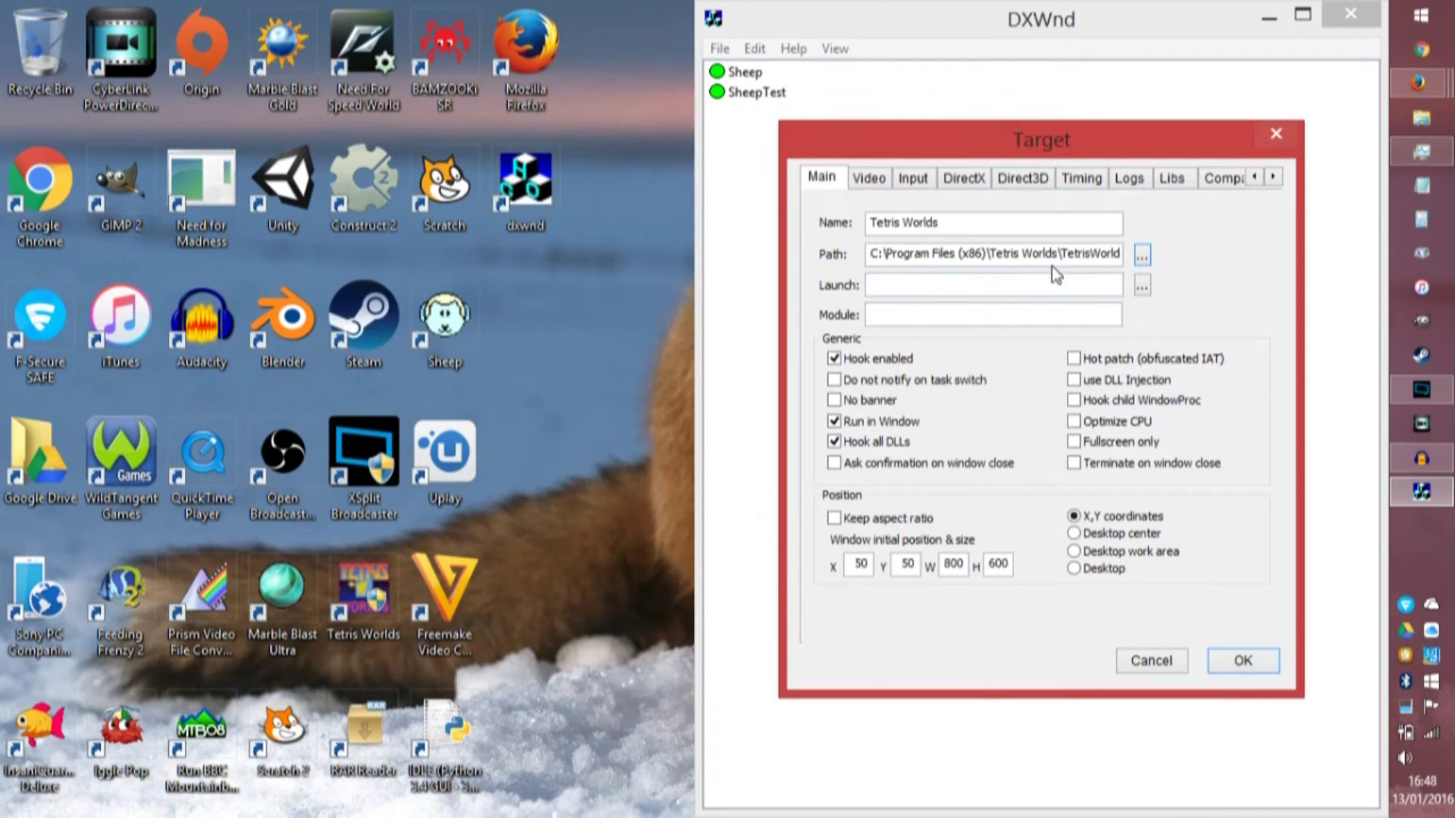
# Change the target's path to TWConfig.exe in the Tetris Worlds folder and copy that path into the Launch field.
pyautogui.click(1143, 256)
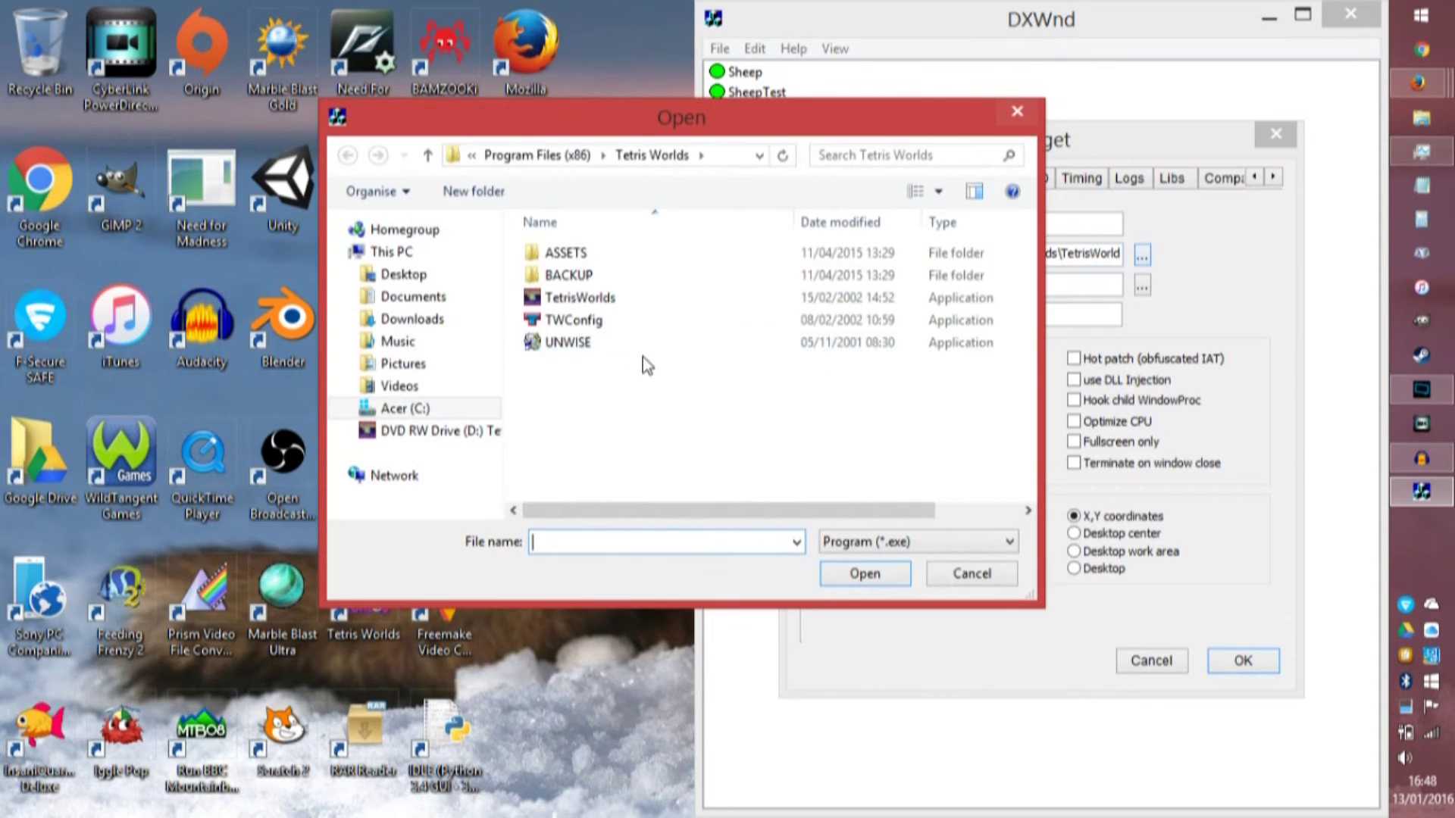
pyautogui.doubleClick(607, 323)
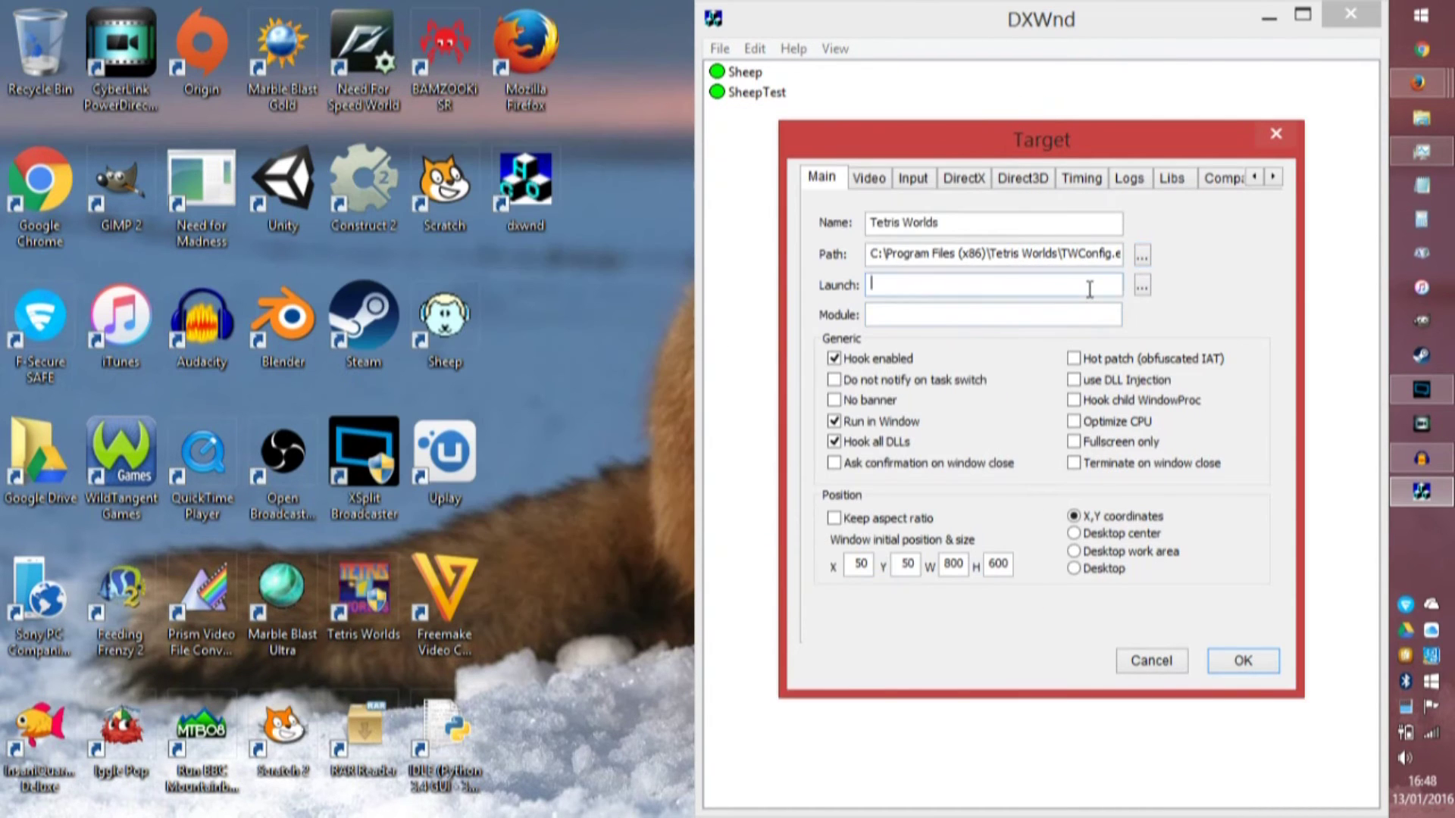
pyautogui.click(1089, 285)
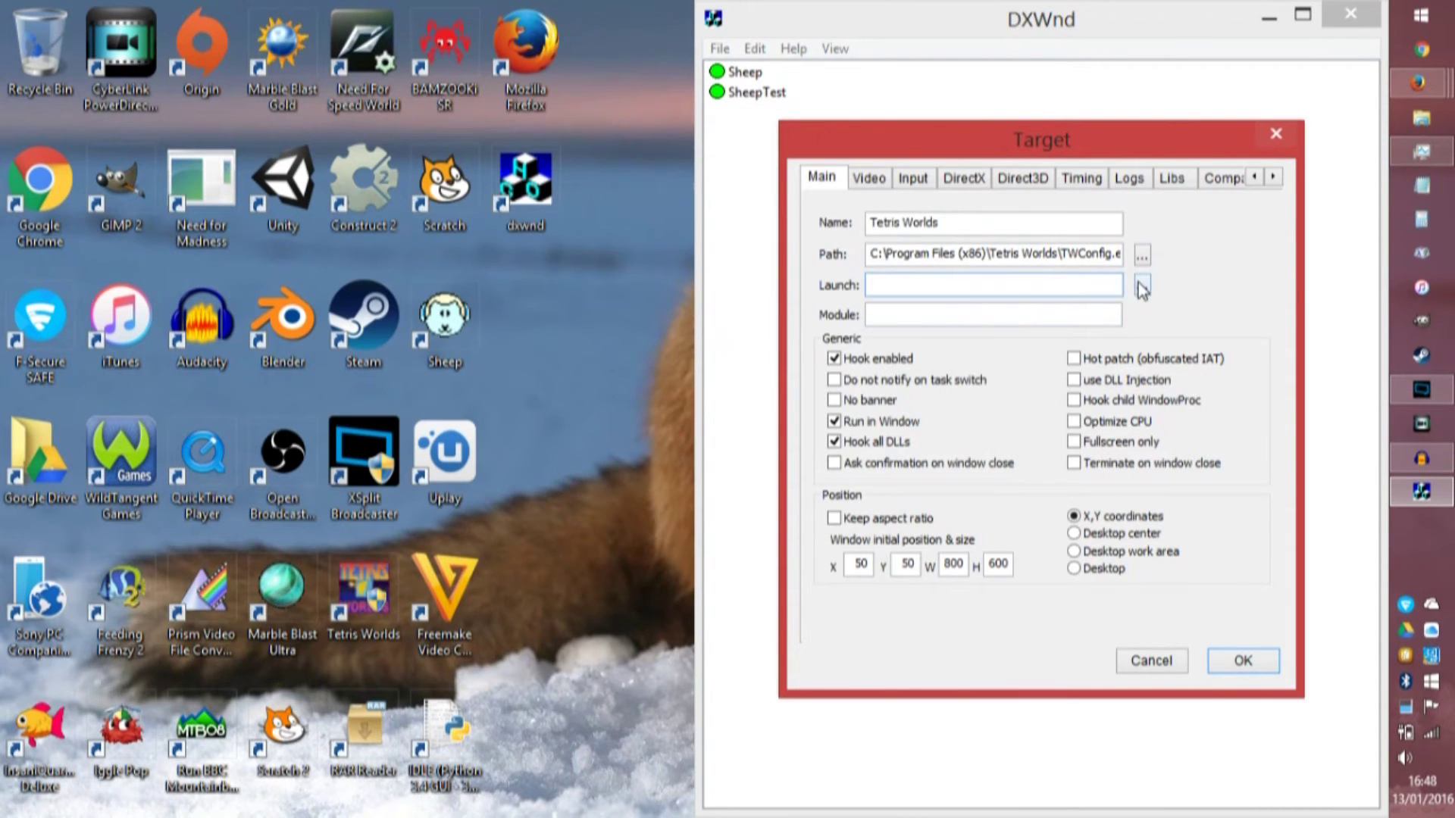
pyautogui.tripleClick(1040, 259)
pyautogui.hotkey('ctrl', 'c')
pyautogui.click(998, 292)
pyautogui.hotkey('ctrl', 'v')
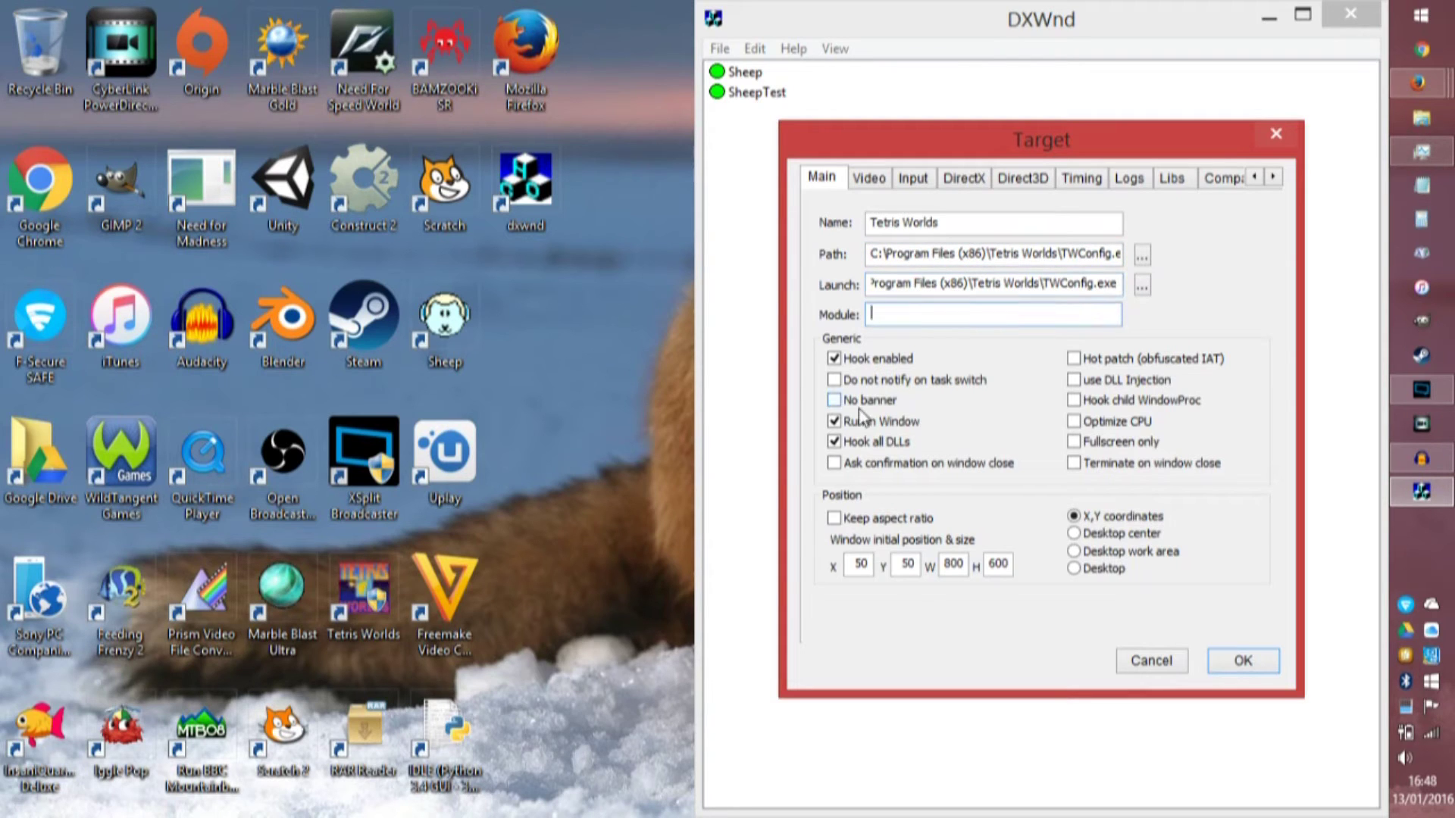
# Turn off Run in Window for the target, confirm its settings and run Tetris Worlds from the program list.
pyautogui.click(835, 421)
pyautogui.click(1237, 658)
pyautogui.click(787, 113)
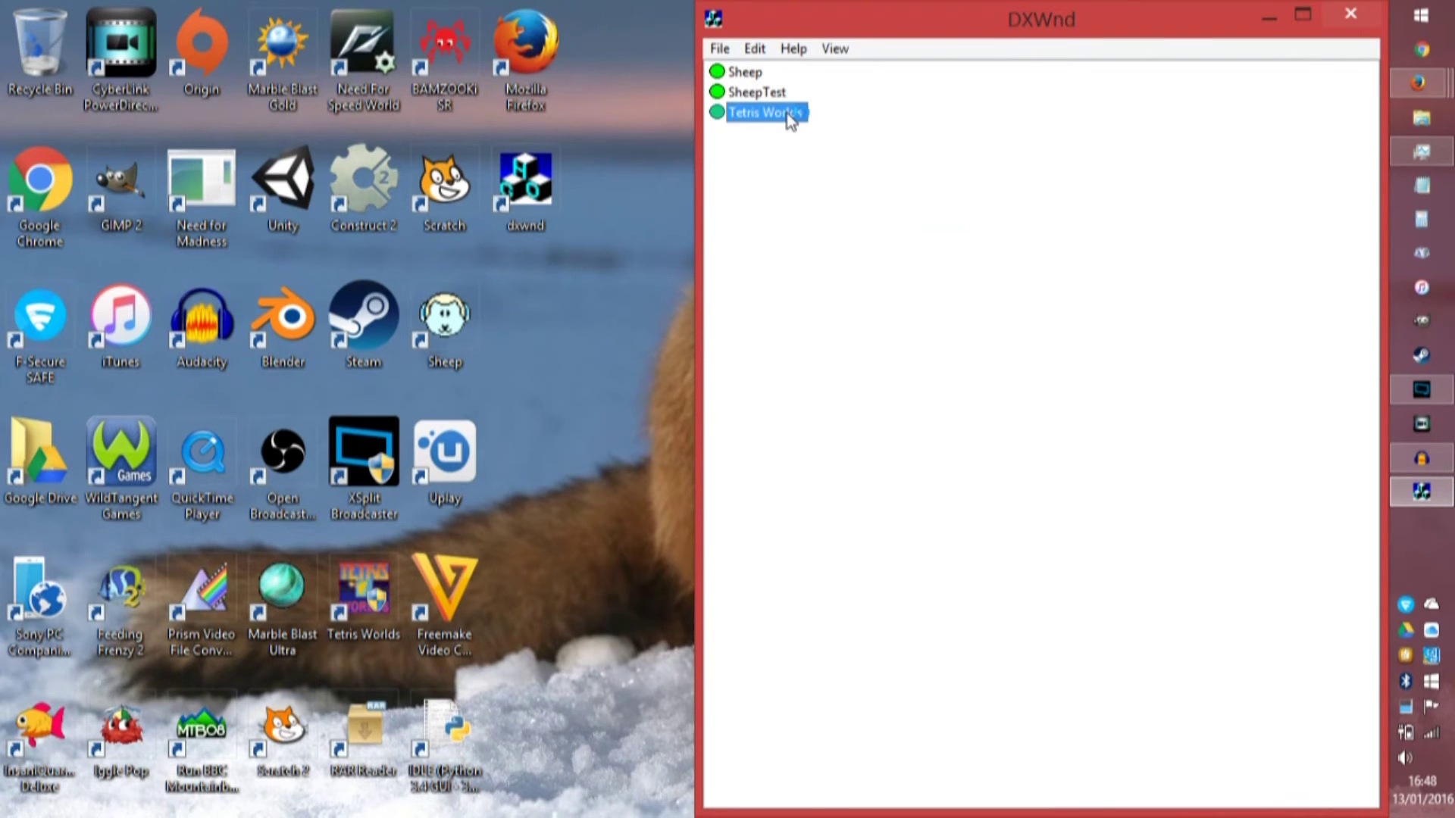
pyautogui.doubleClick(787, 113)
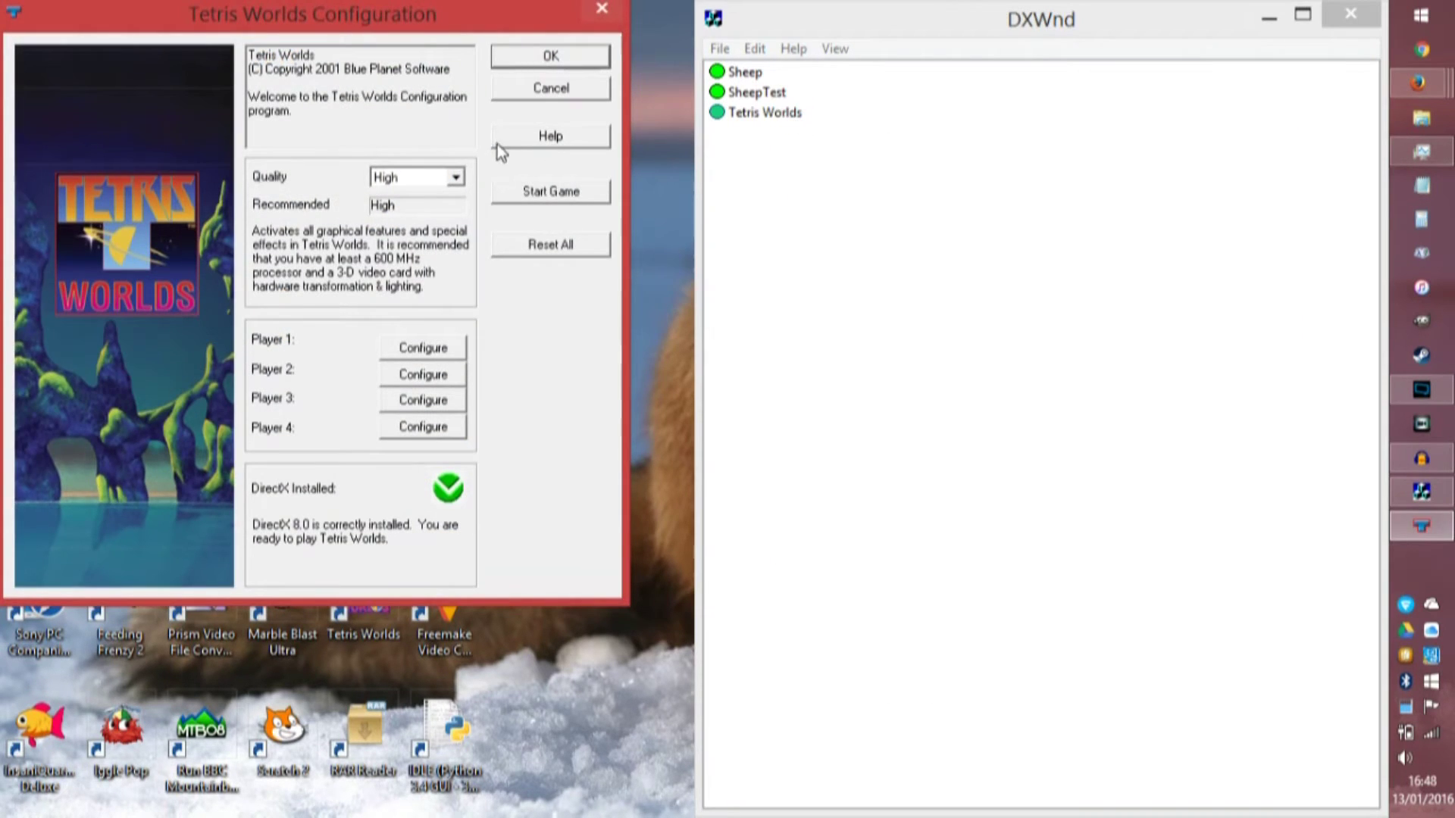
# Check the quality options and Player 1's controller assignments in the Tetris Worlds configuration.
pyautogui.click(458, 186)
pyautogui.click(526, 379)
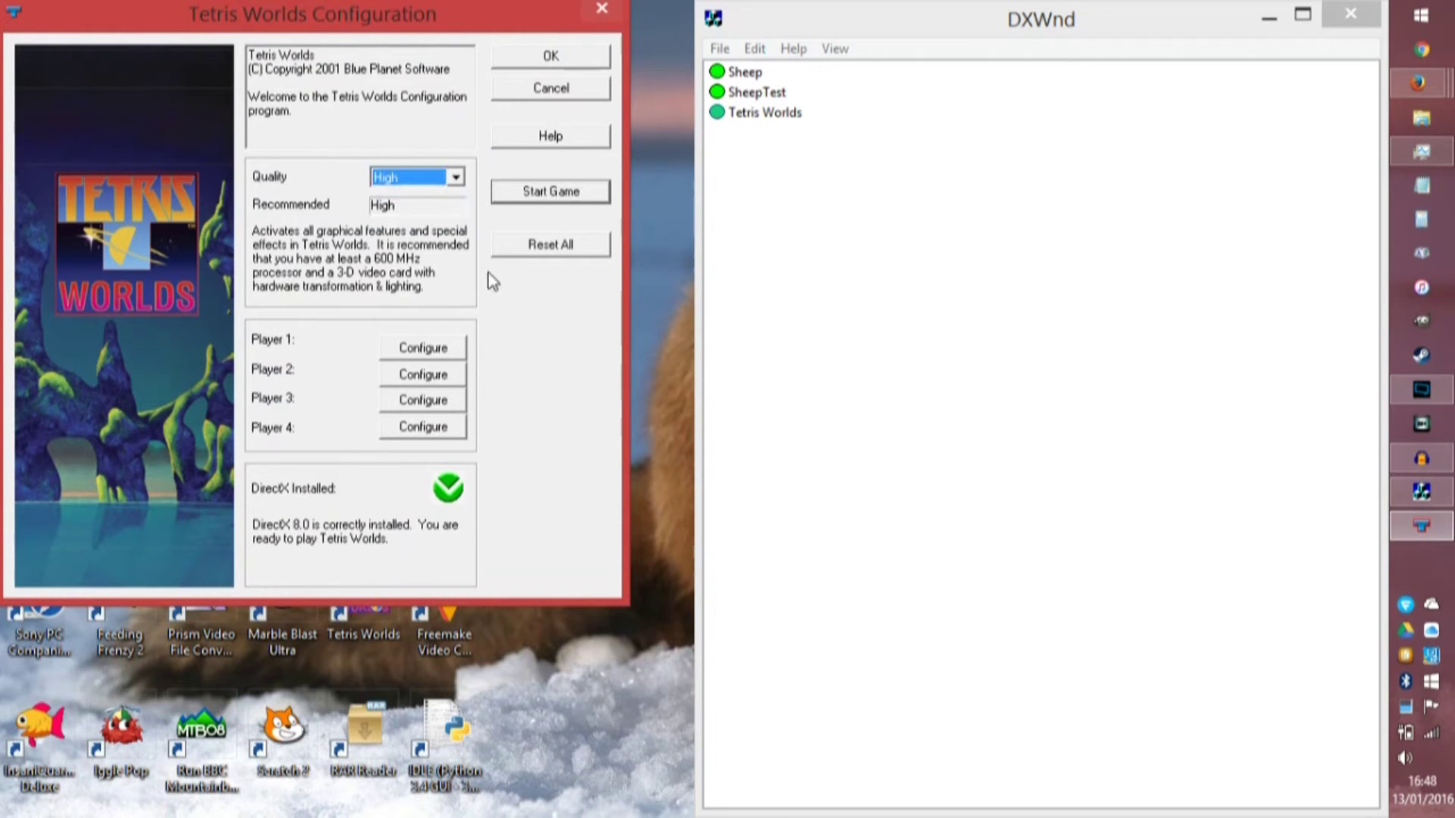
pyautogui.click(408, 350)
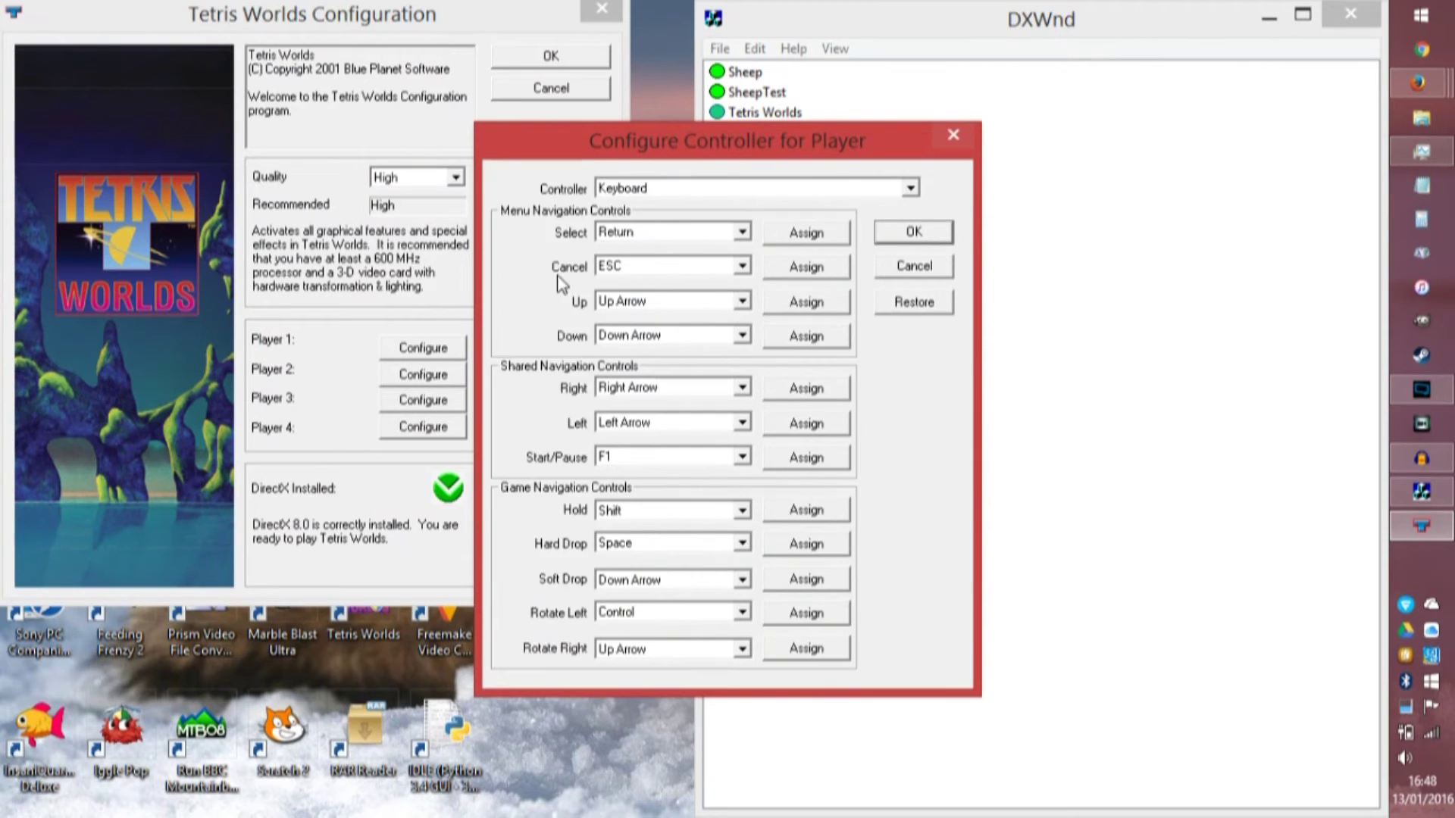
pyautogui.click(916, 236)
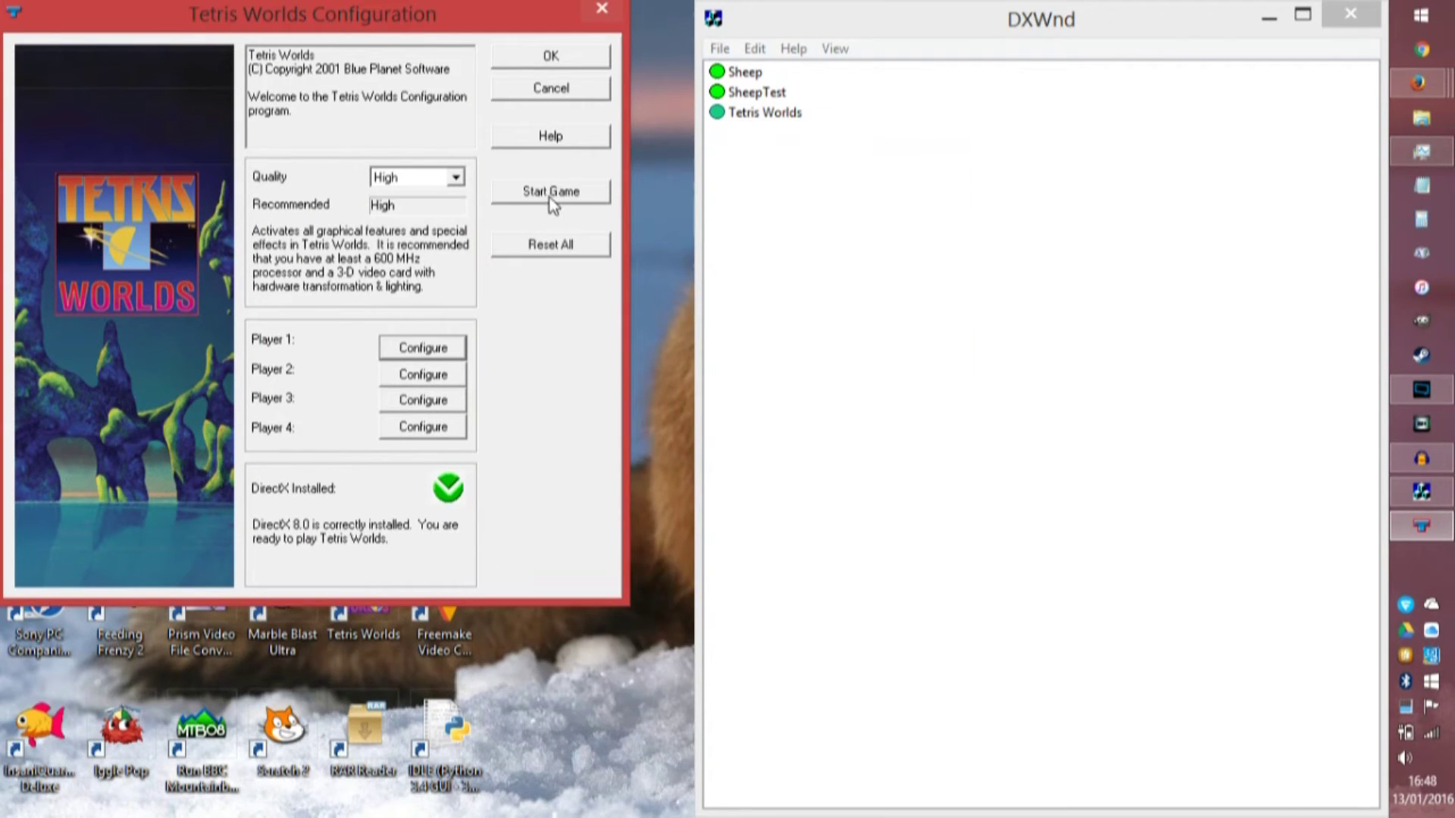
# Accept and close the Tetris Worlds configuration.
pyautogui.click(532, 54)
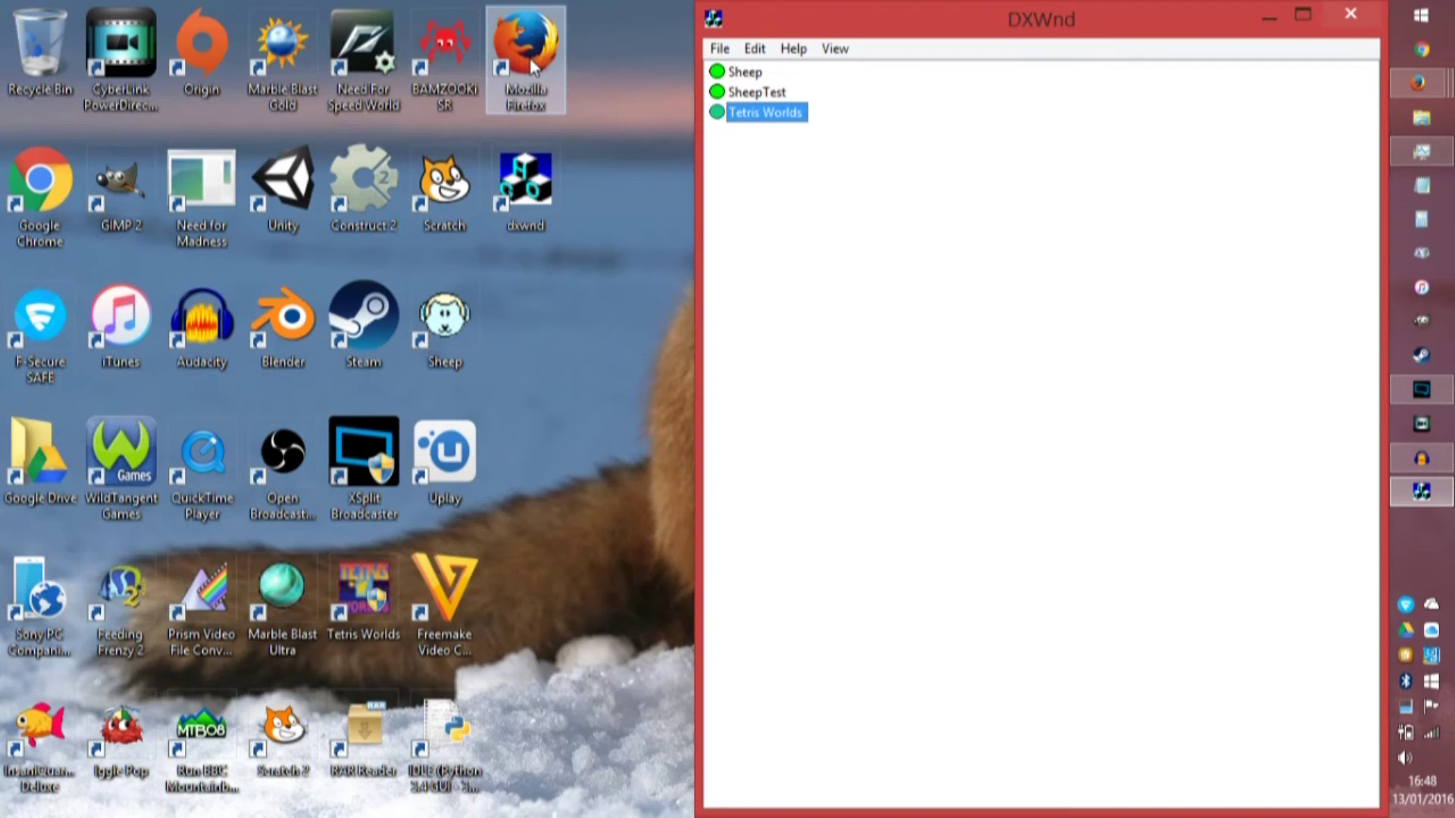
pyautogui.rightClick(744, 121)
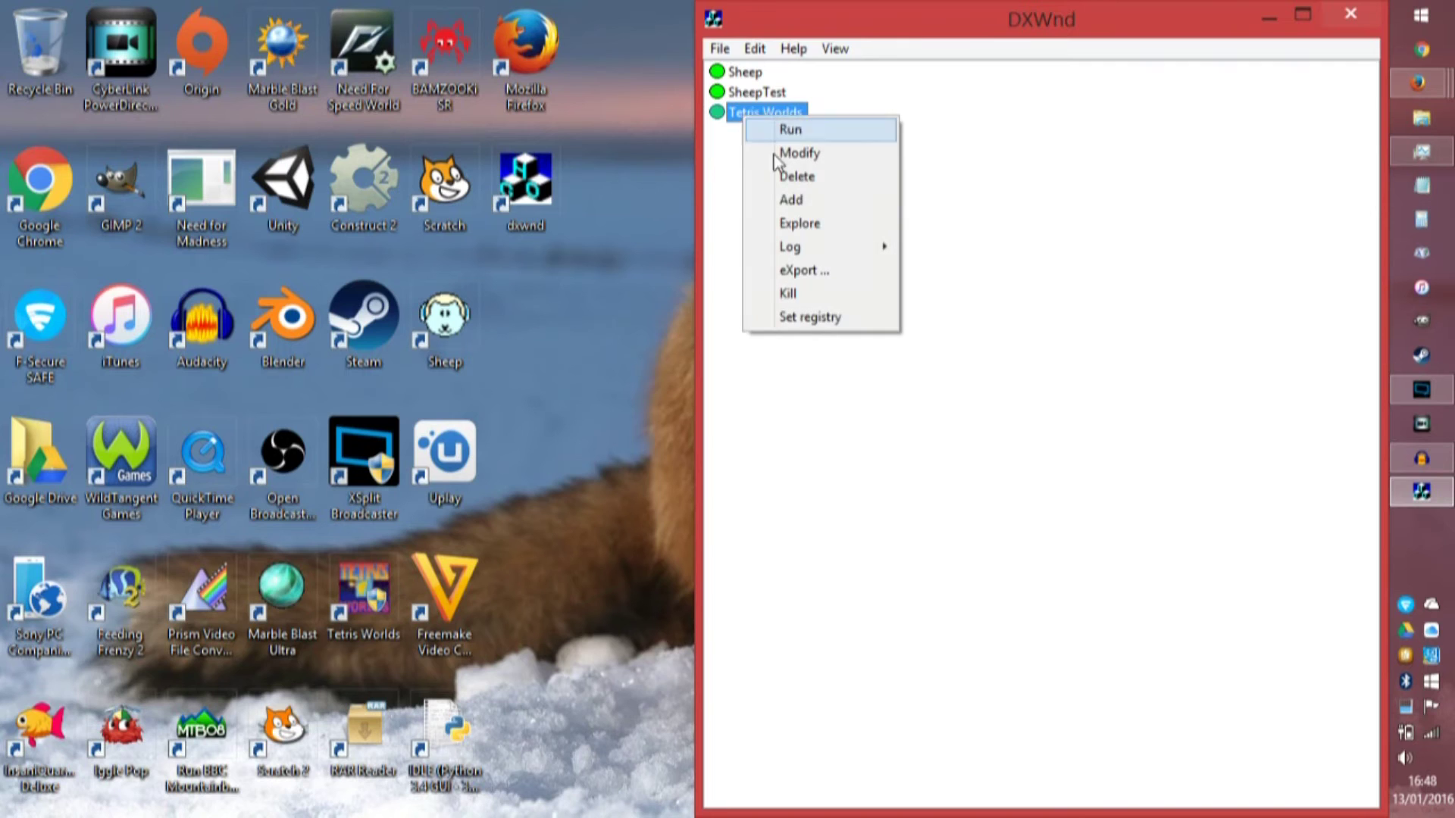
pyautogui.click(806, 199)
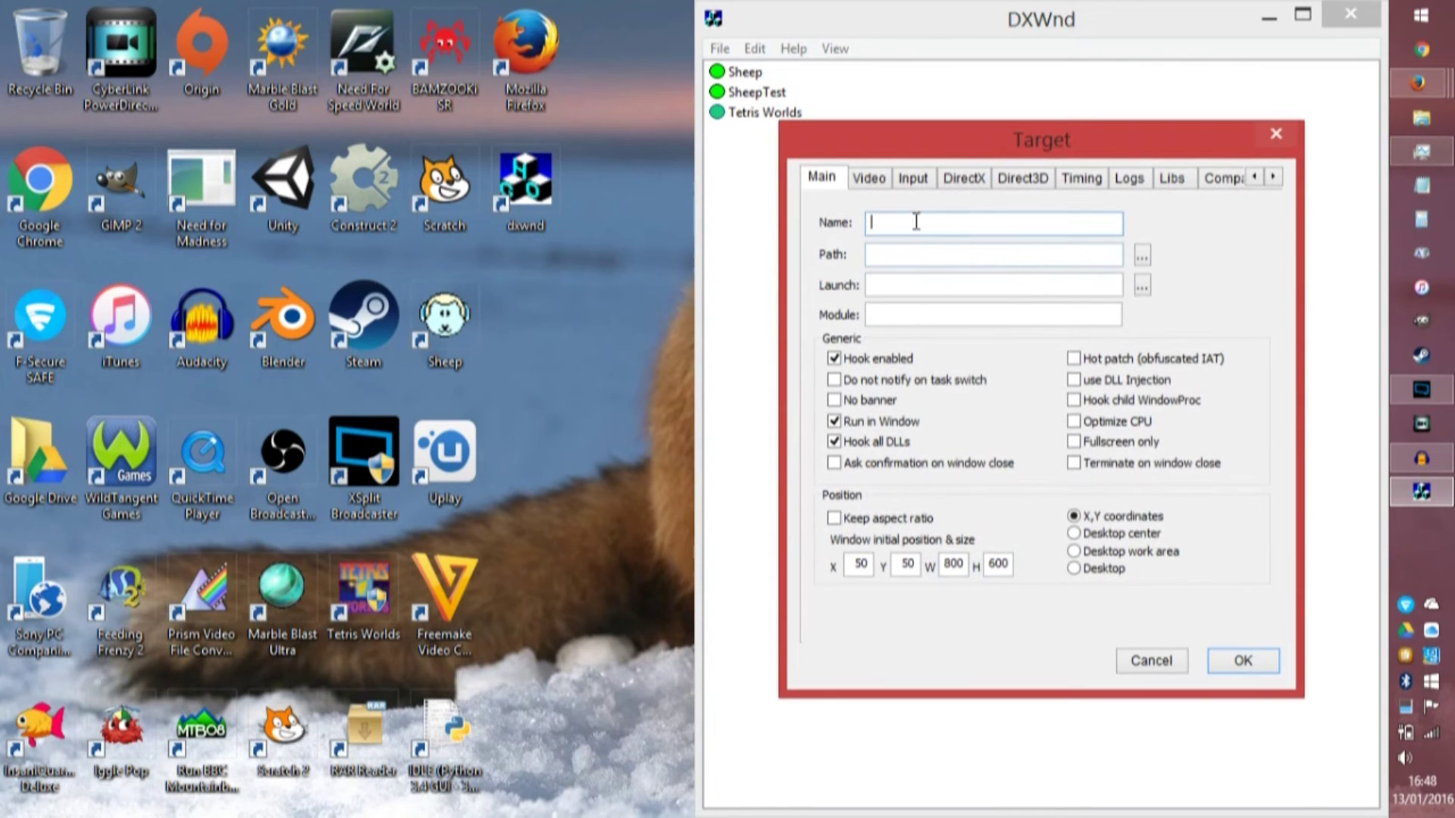
pyautogui.click(1240, 660)
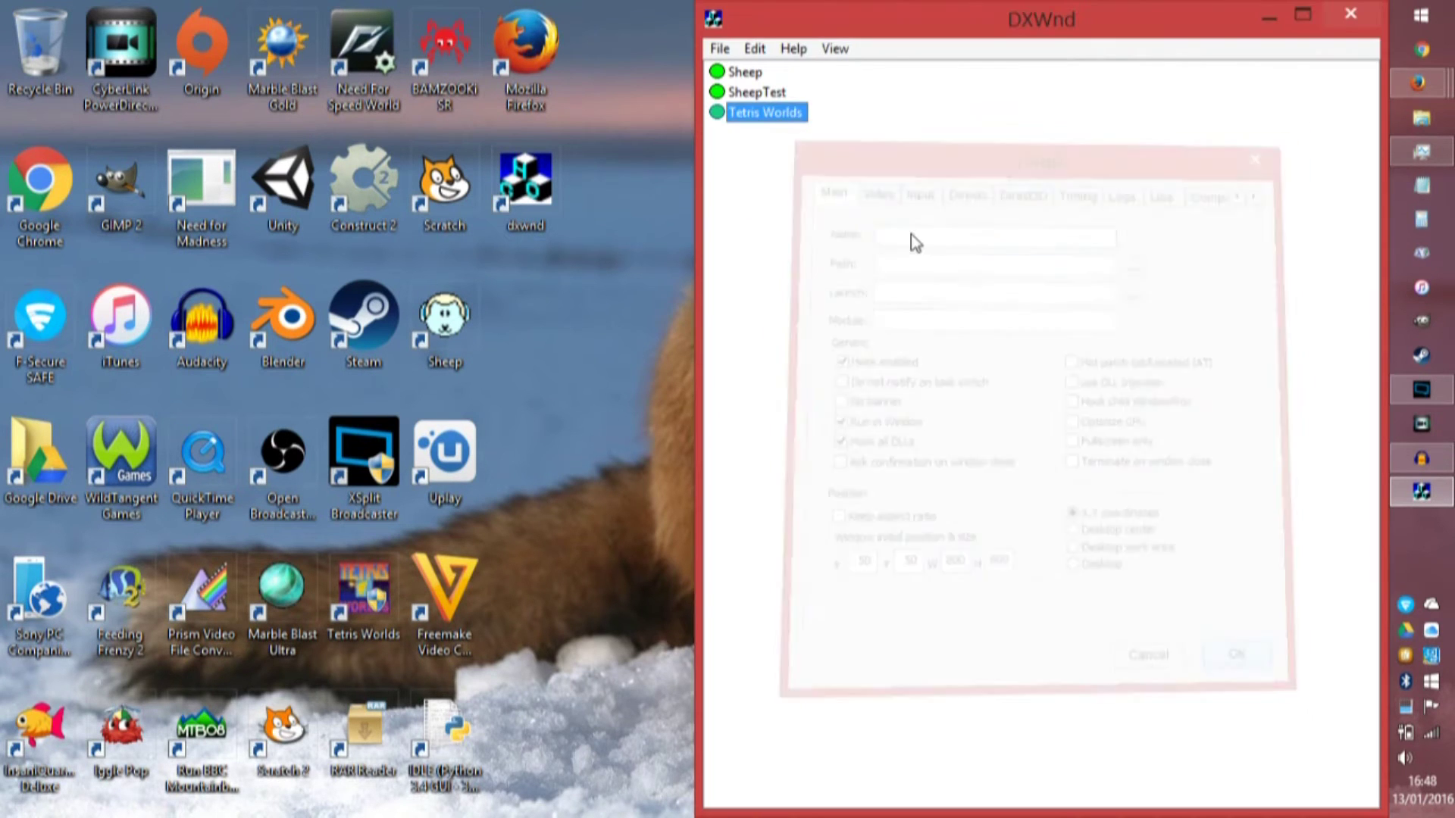
# Change the Tetris Worlds target's Path and Launch to the TetrisWorlds application and try to run the game from the program list.
pyautogui.rightClick(767, 121)
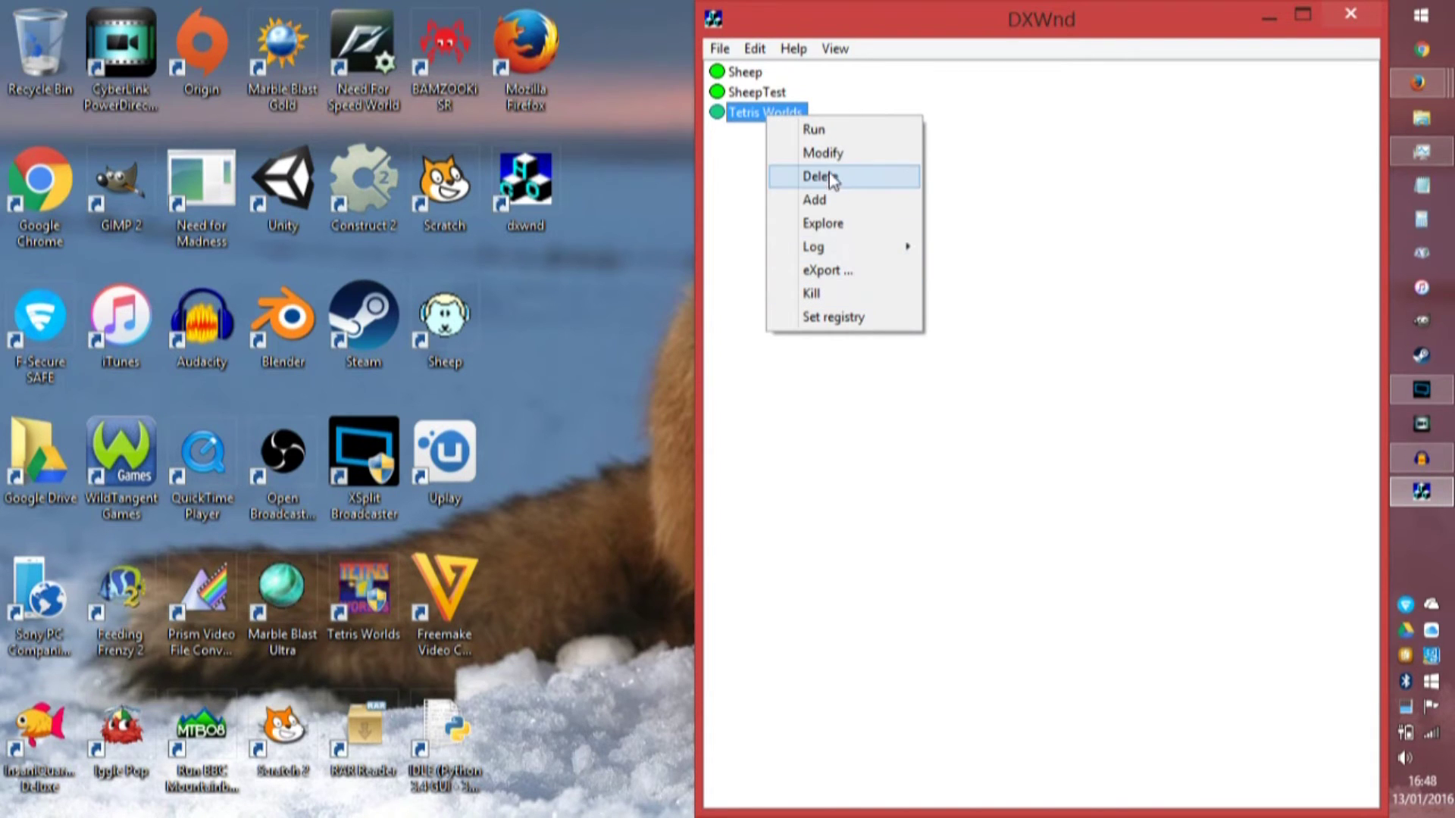
pyautogui.click(864, 156)
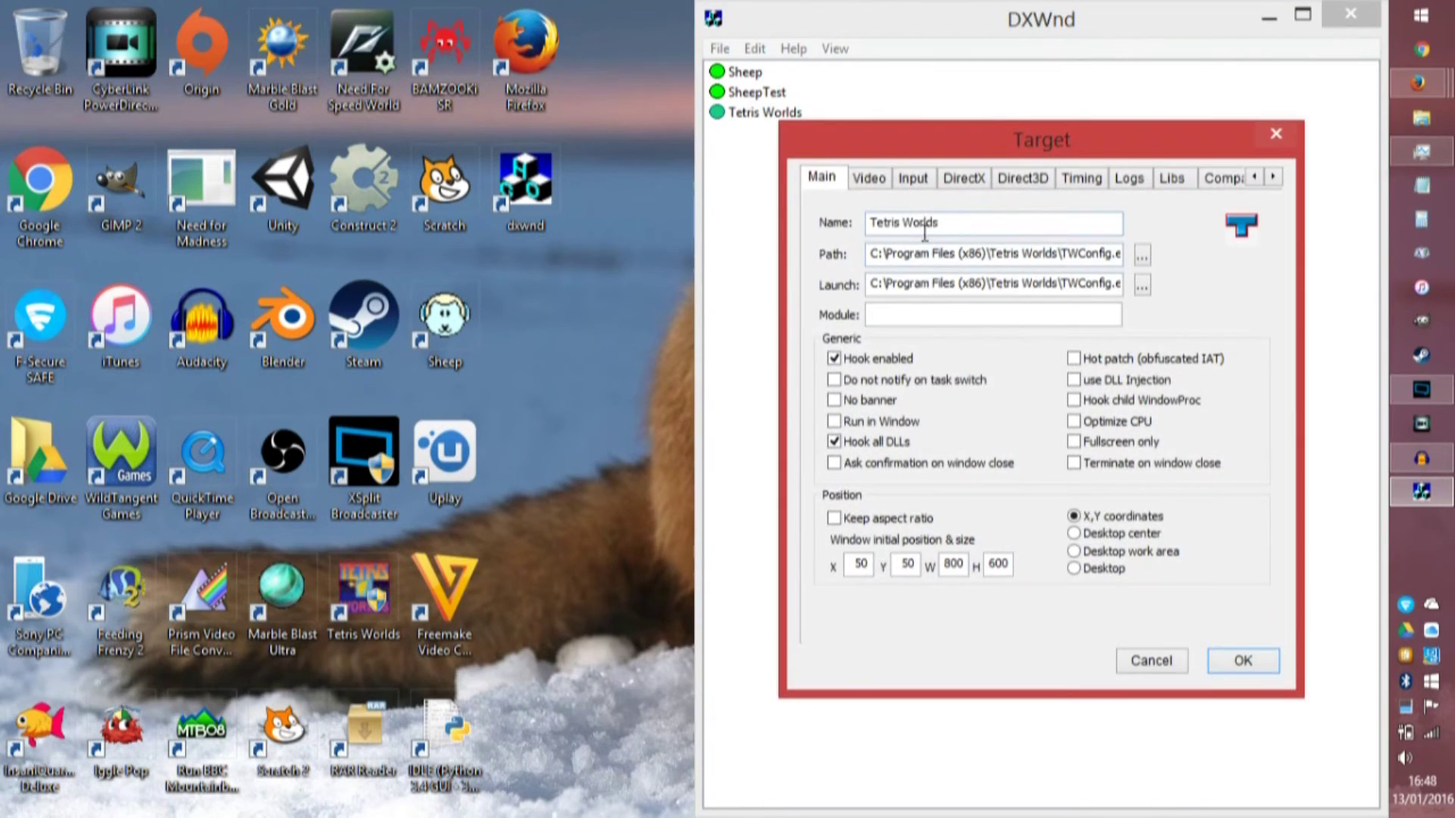
pyautogui.click(1014, 253)
pyautogui.click(1142, 255)
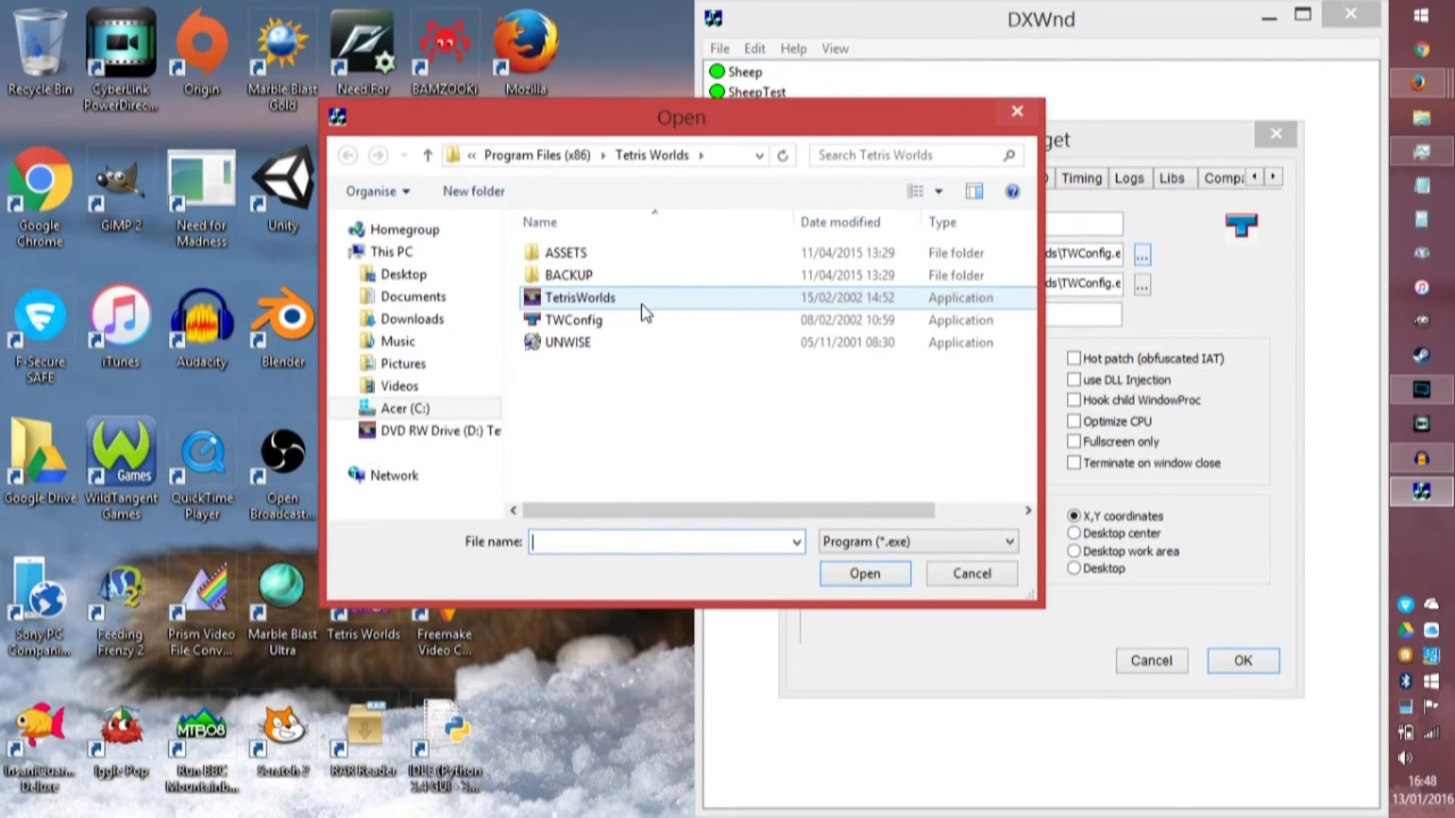
pyautogui.doubleClick(615, 302)
pyautogui.click(1142, 285)
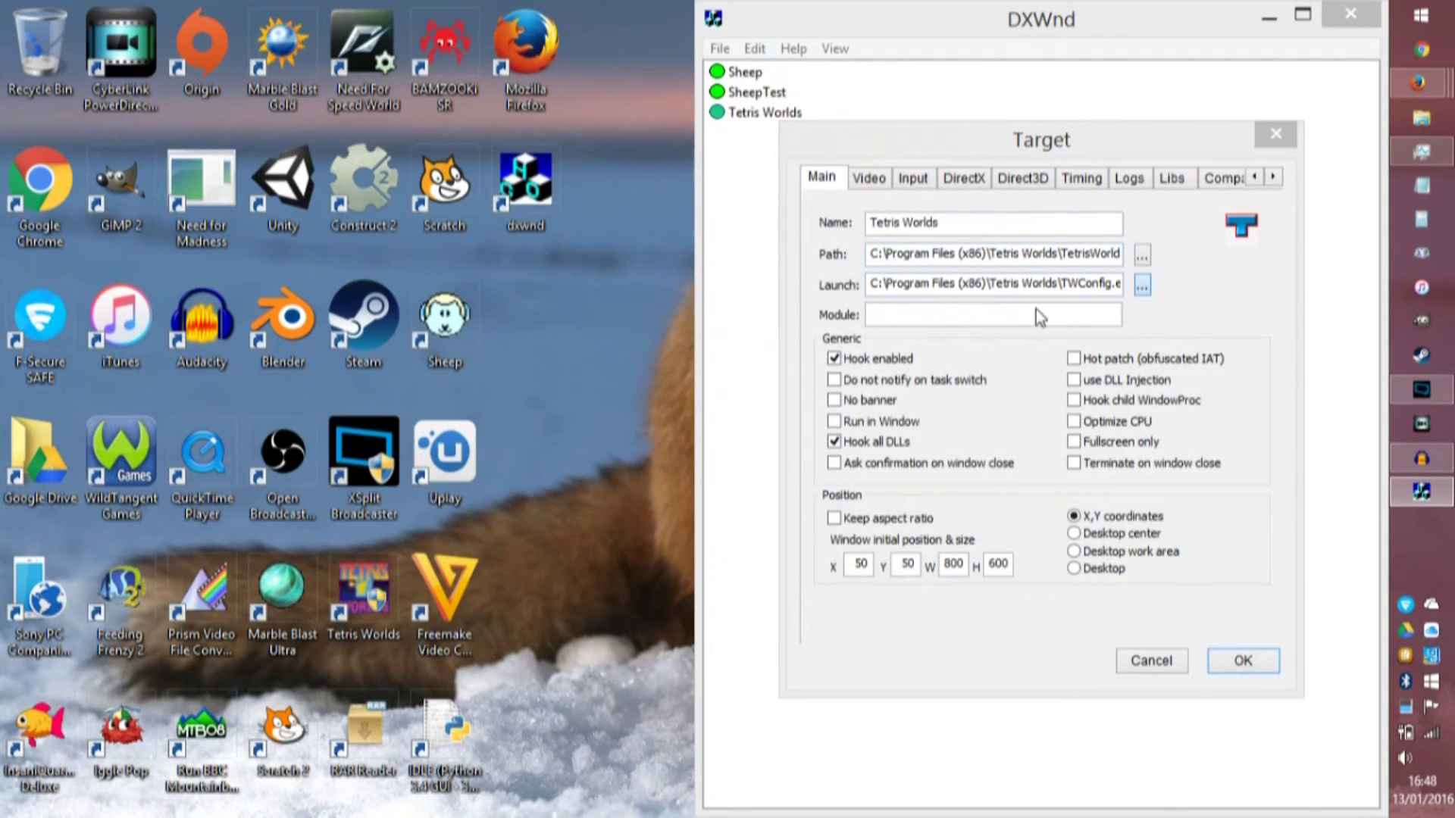
pyautogui.doubleClick(613, 302)
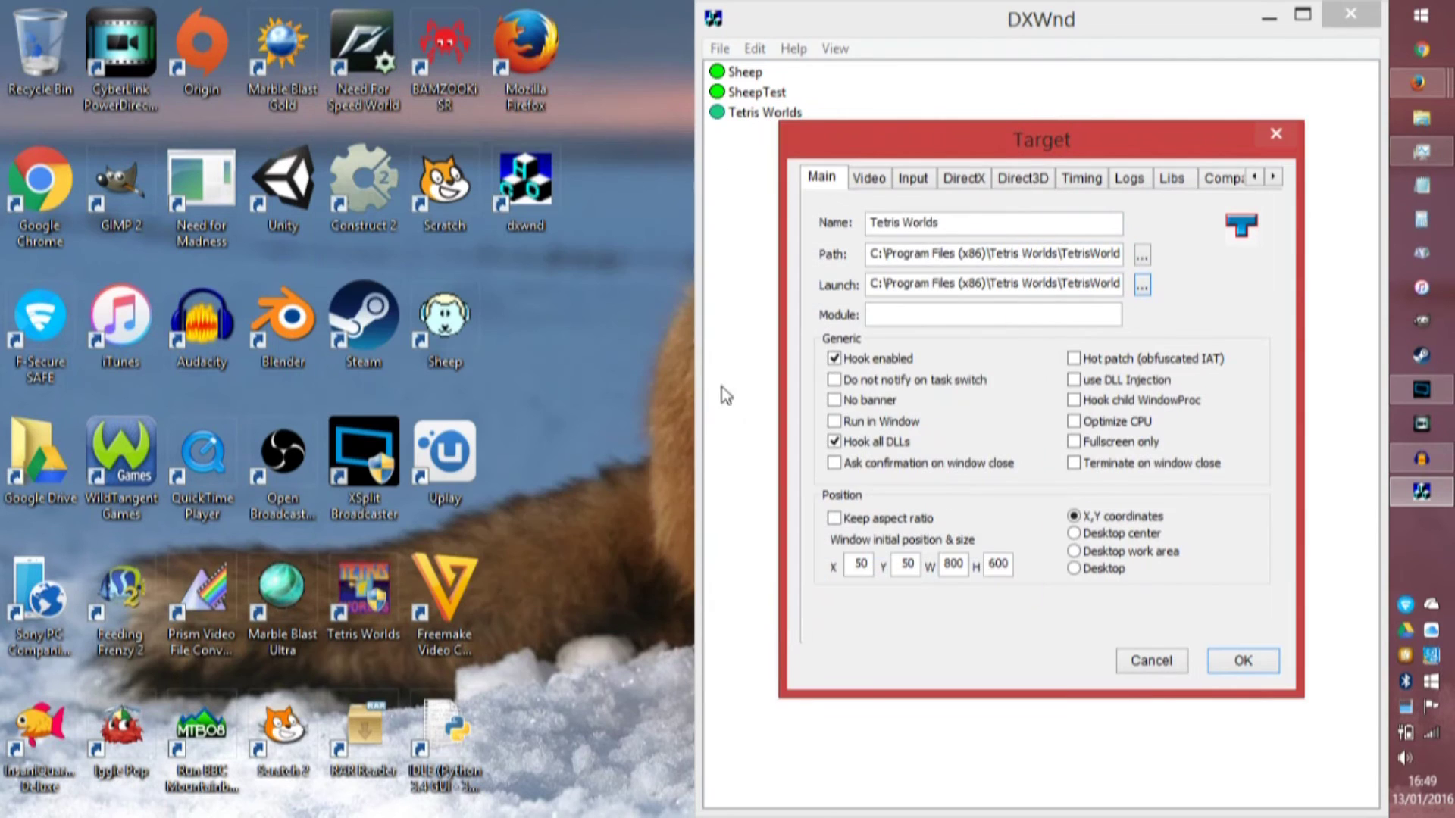
pyautogui.click(1221, 670)
pyautogui.doubleClick(741, 121)
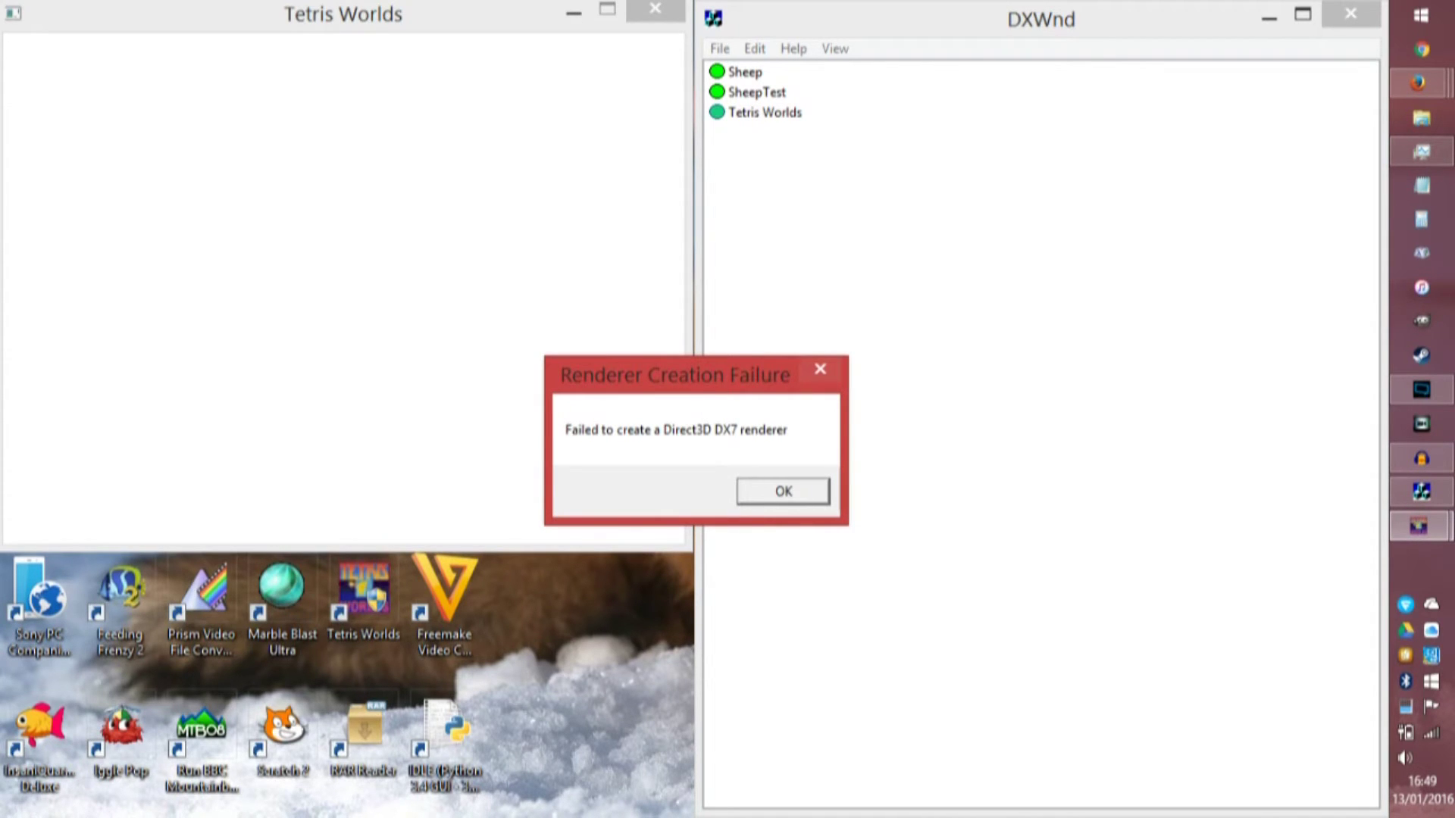
pyautogui.press('Return')
# Set the Tetris Worlds target's DirectX version hook to DirectX7 and try running the game again.
pyautogui.rightClick(760, 113)
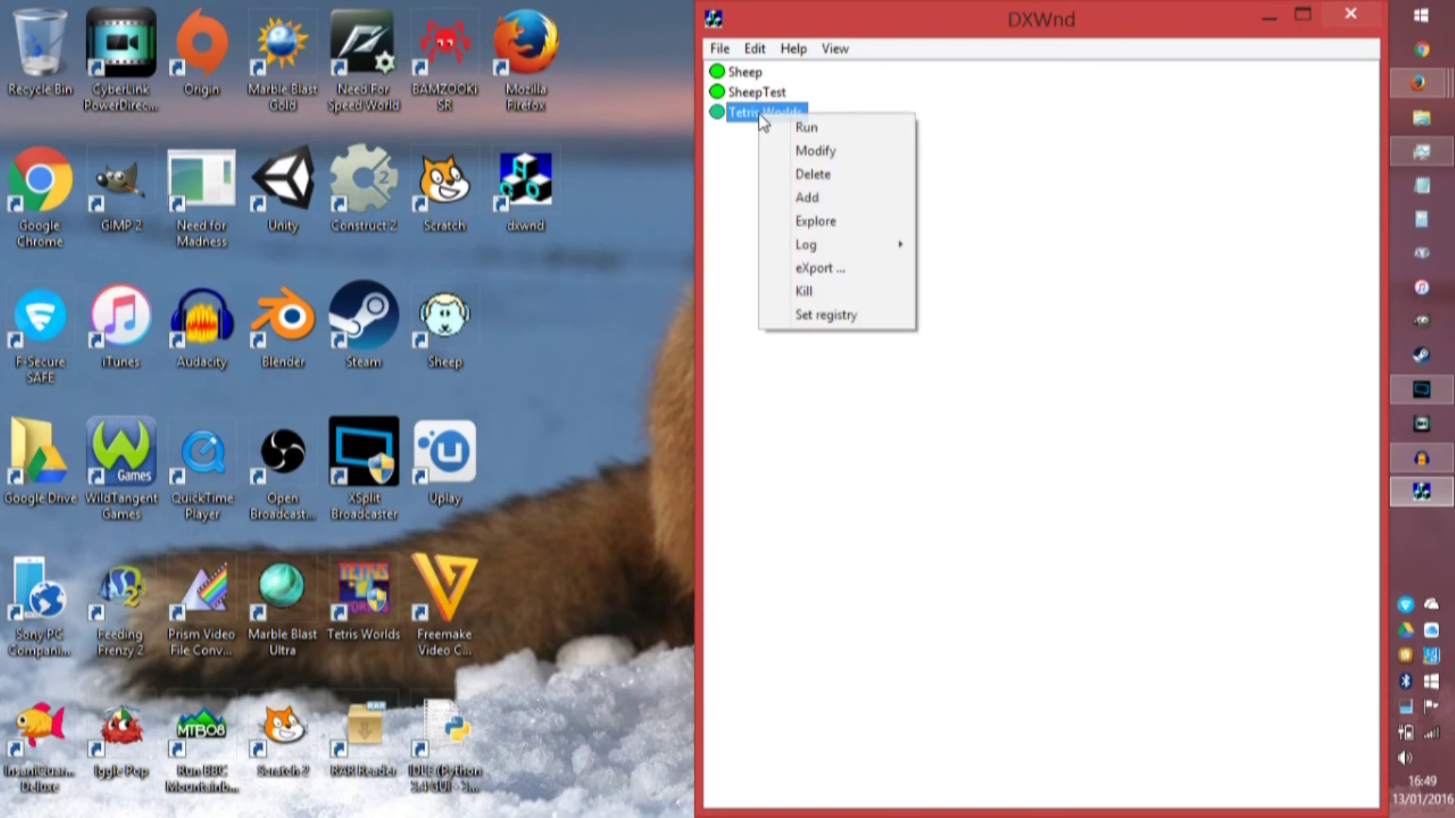
pyautogui.click(829, 151)
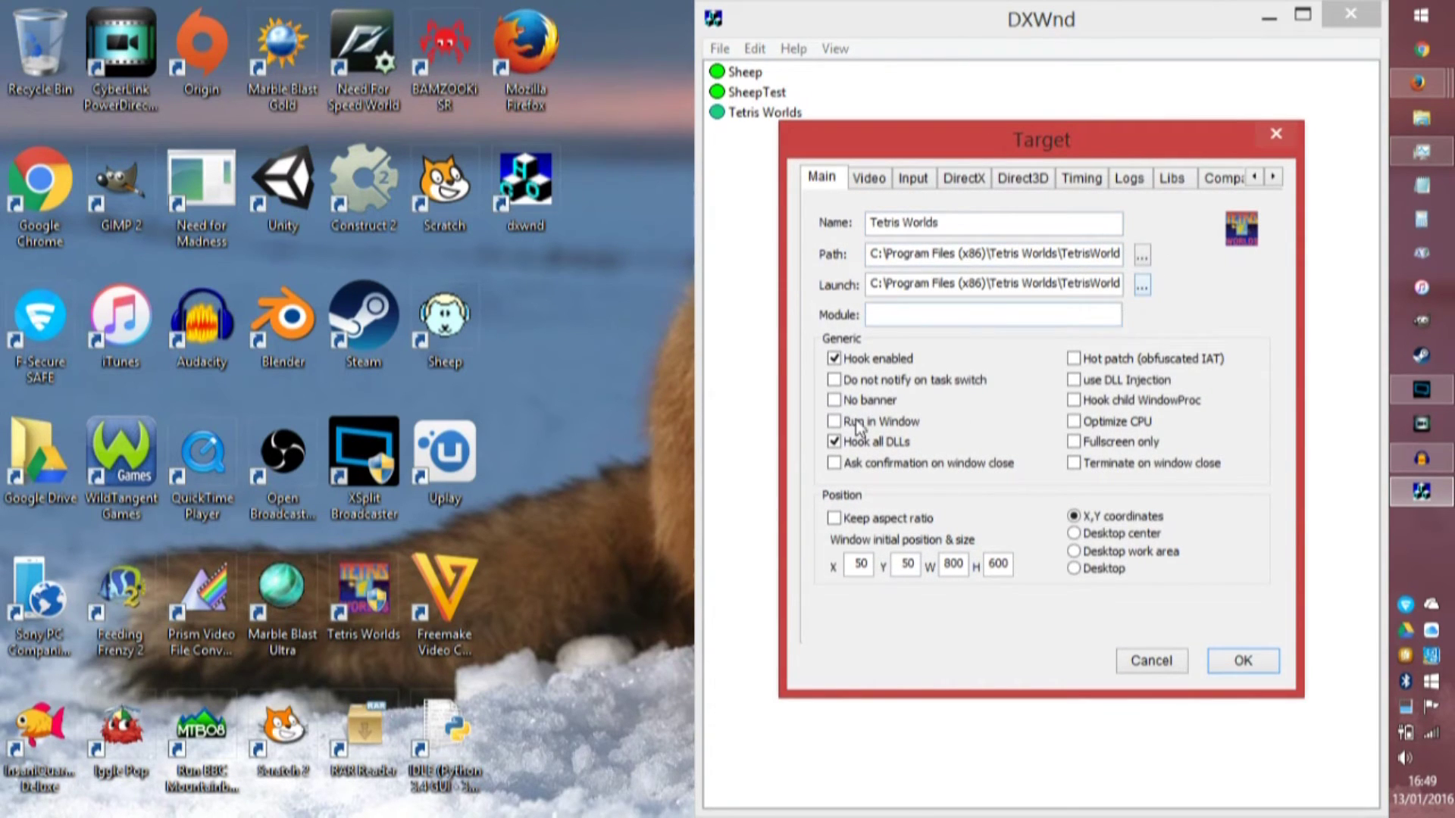
pyautogui.click(1274, 176)
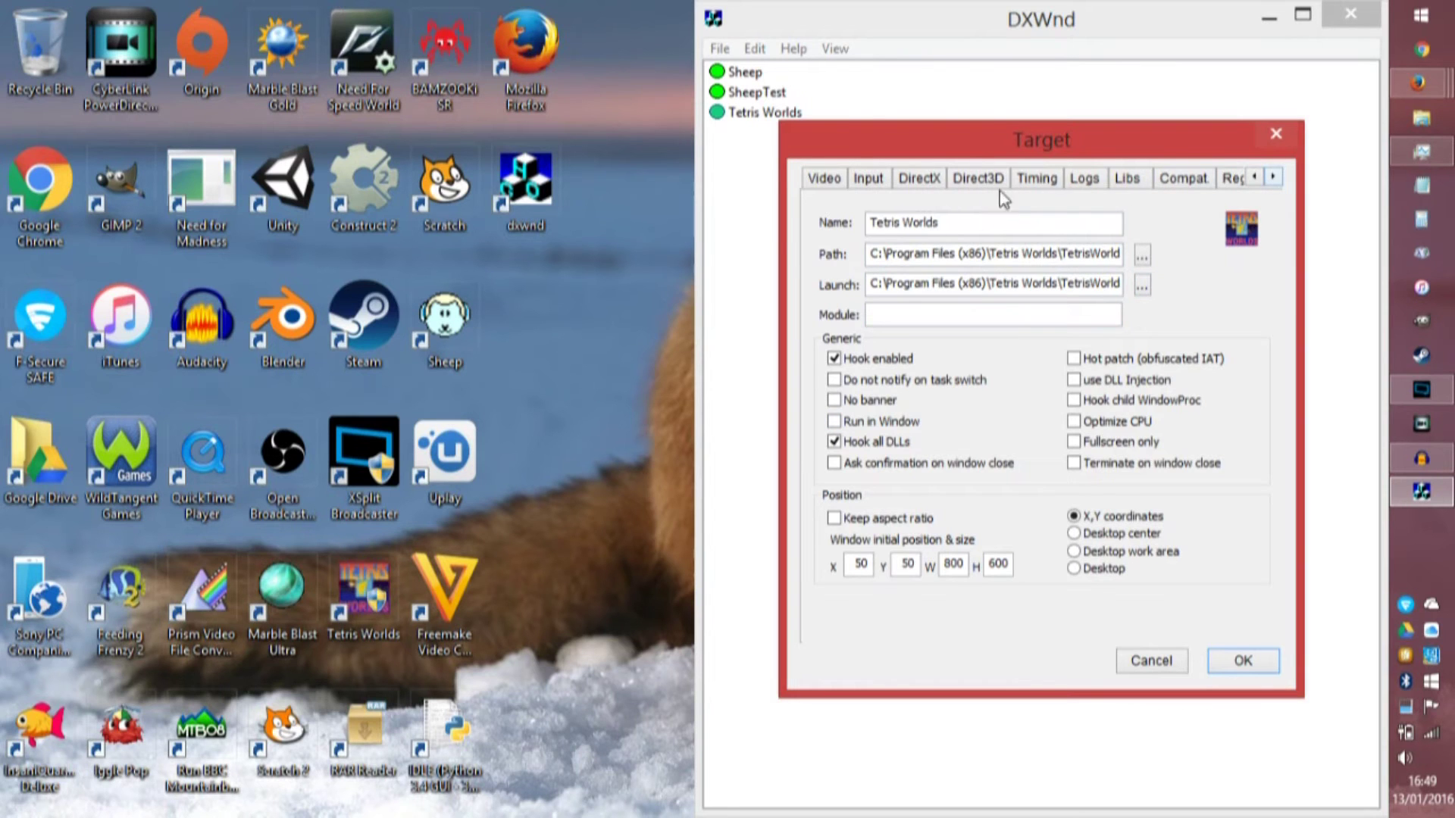
pyautogui.click(940, 179)
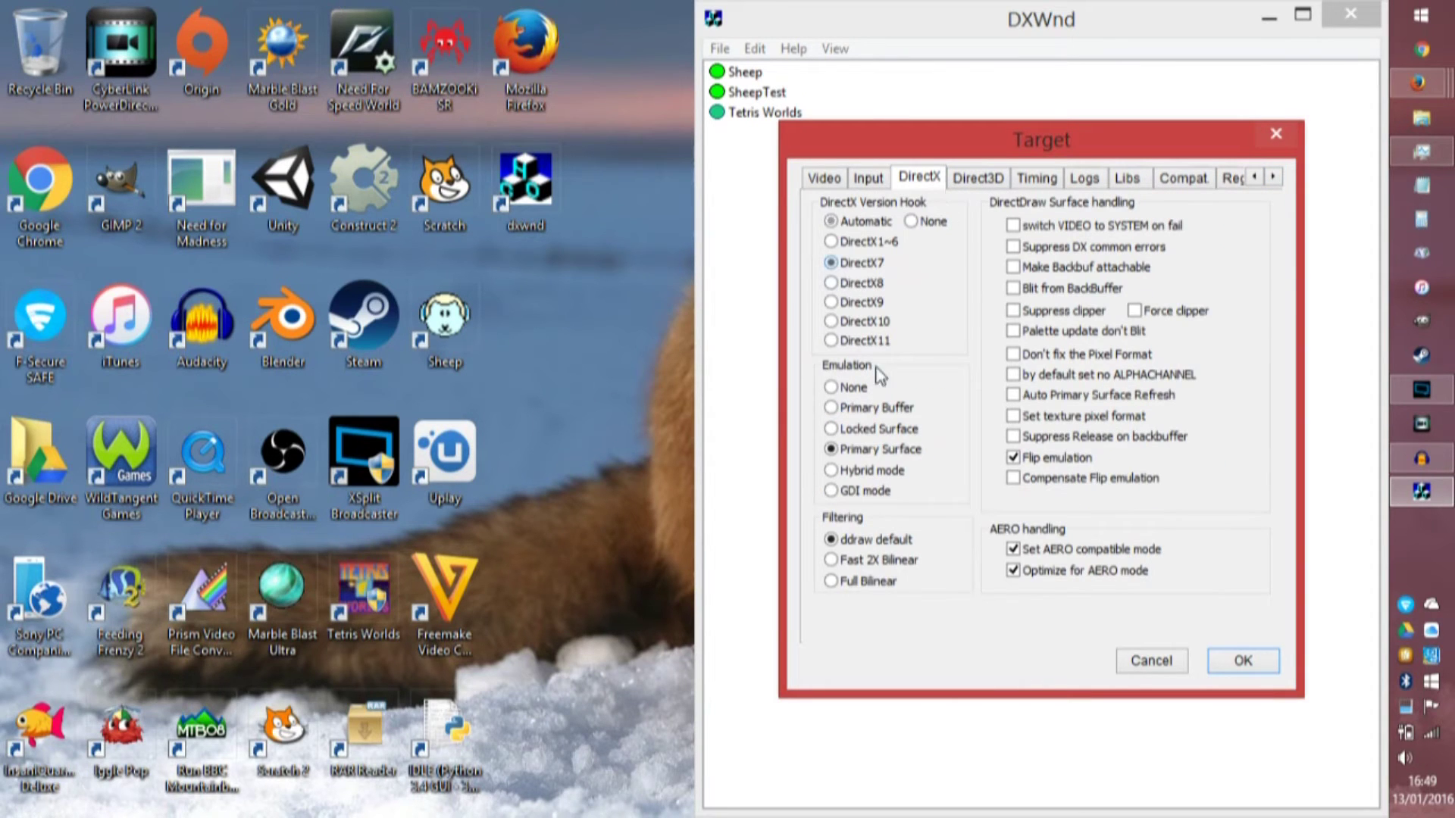
pyautogui.click(1243, 661)
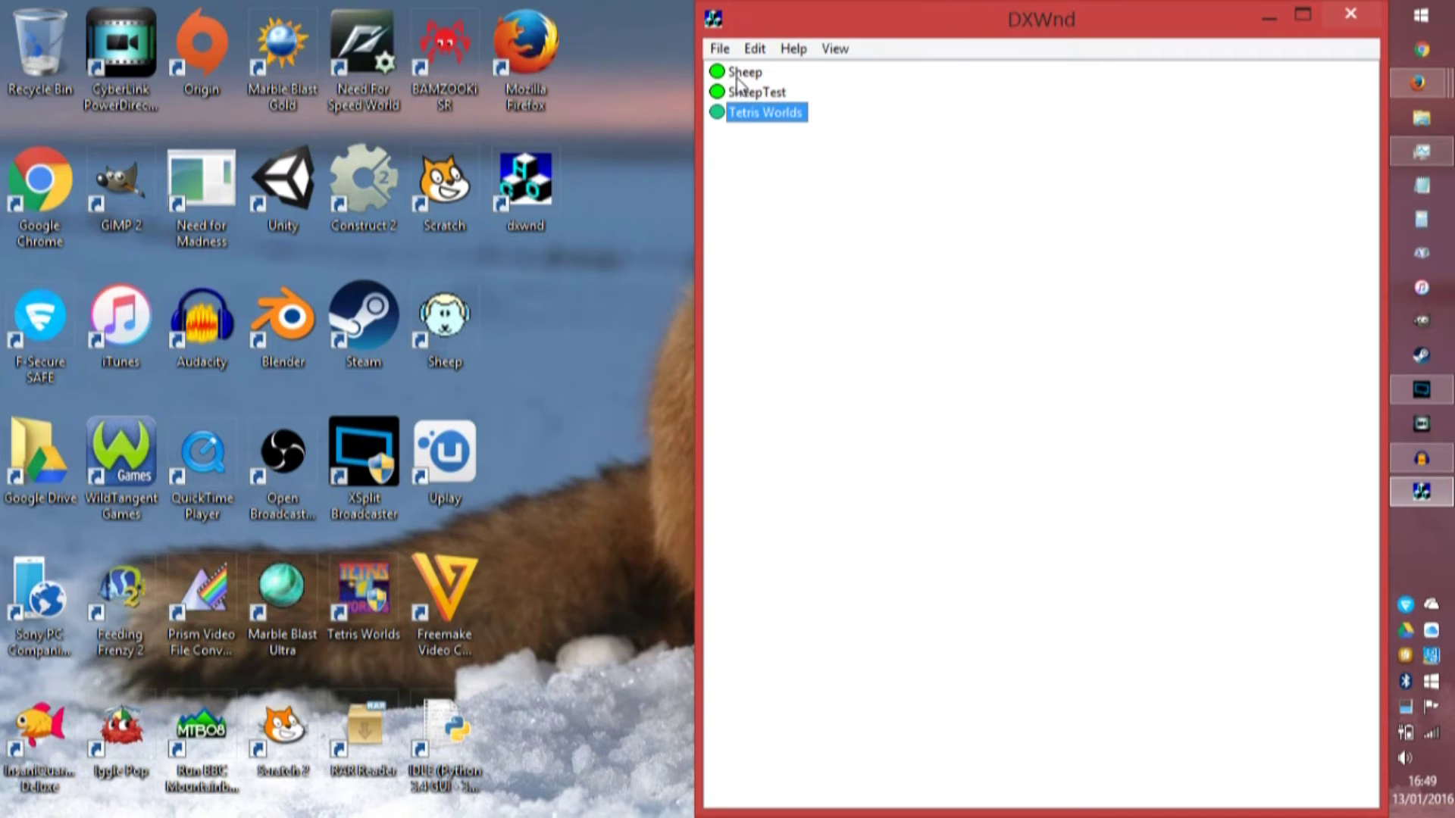
pyautogui.doubleClick(749, 116)
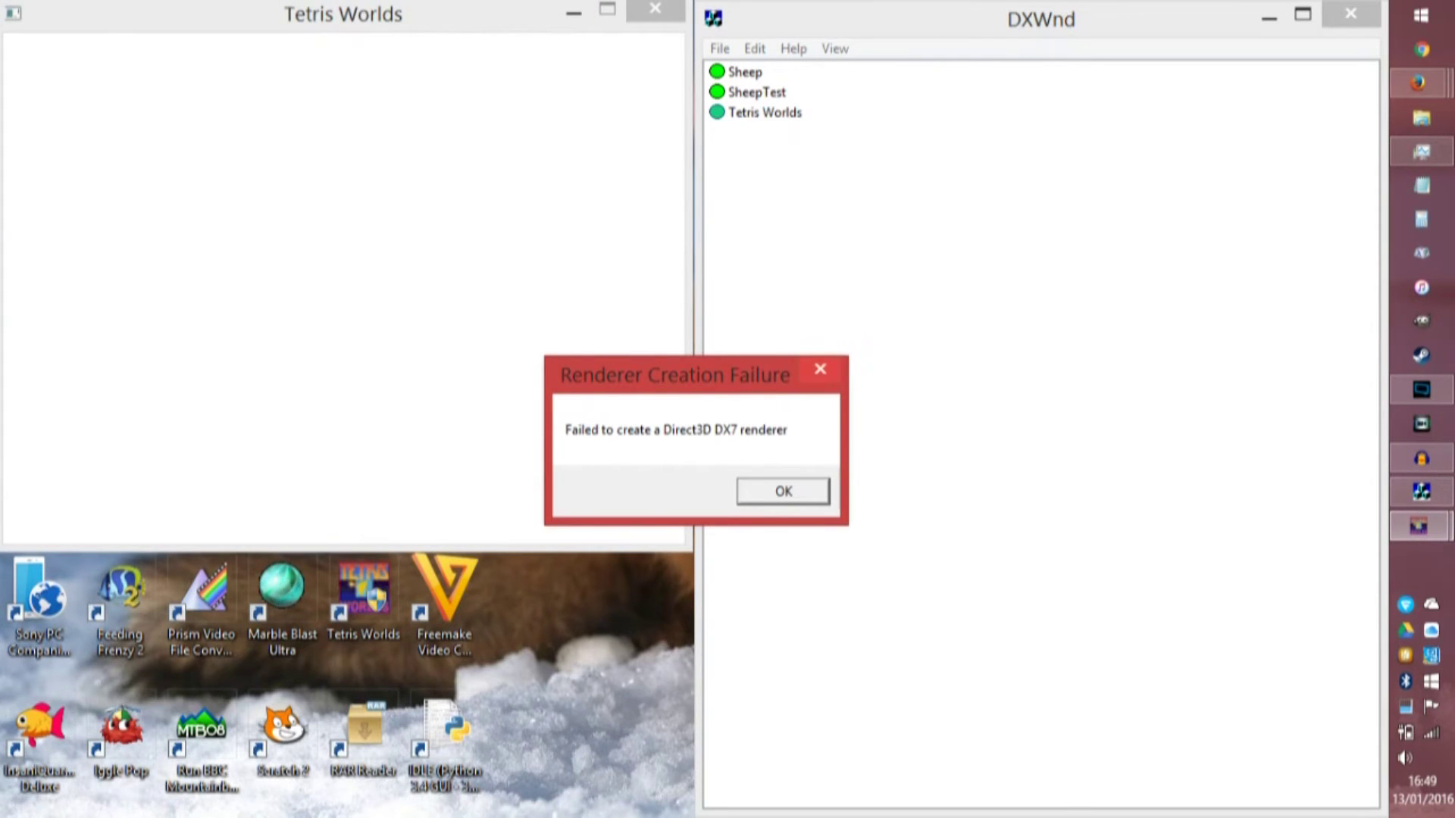
pyautogui.click(749, 112)
# Check the DirectX, Direct3D, Timing and Logs settings of the Tetris Worlds target.
pyautogui.rightClick(748, 110)
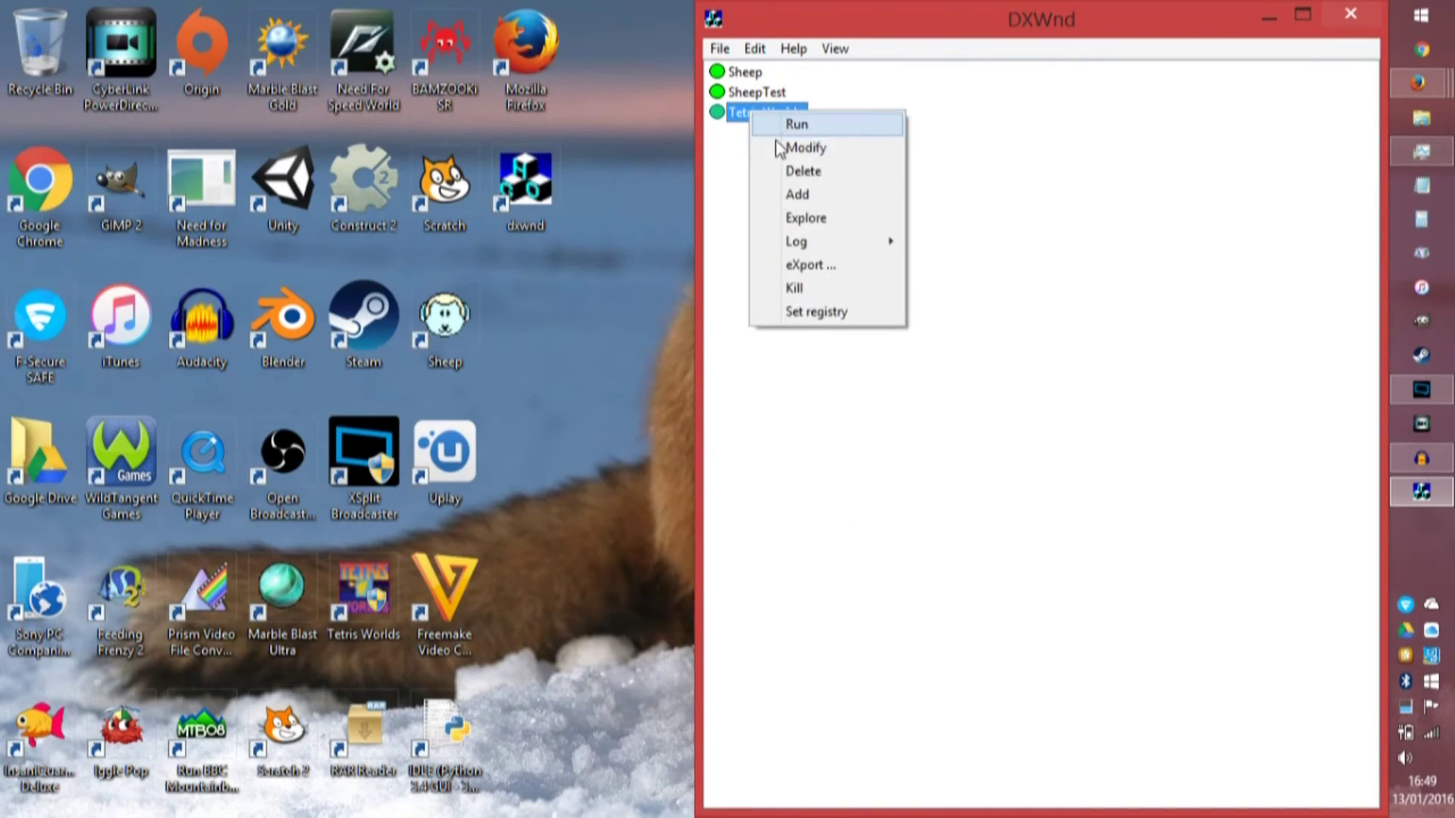
pyautogui.click(804, 147)
pyautogui.click(983, 184)
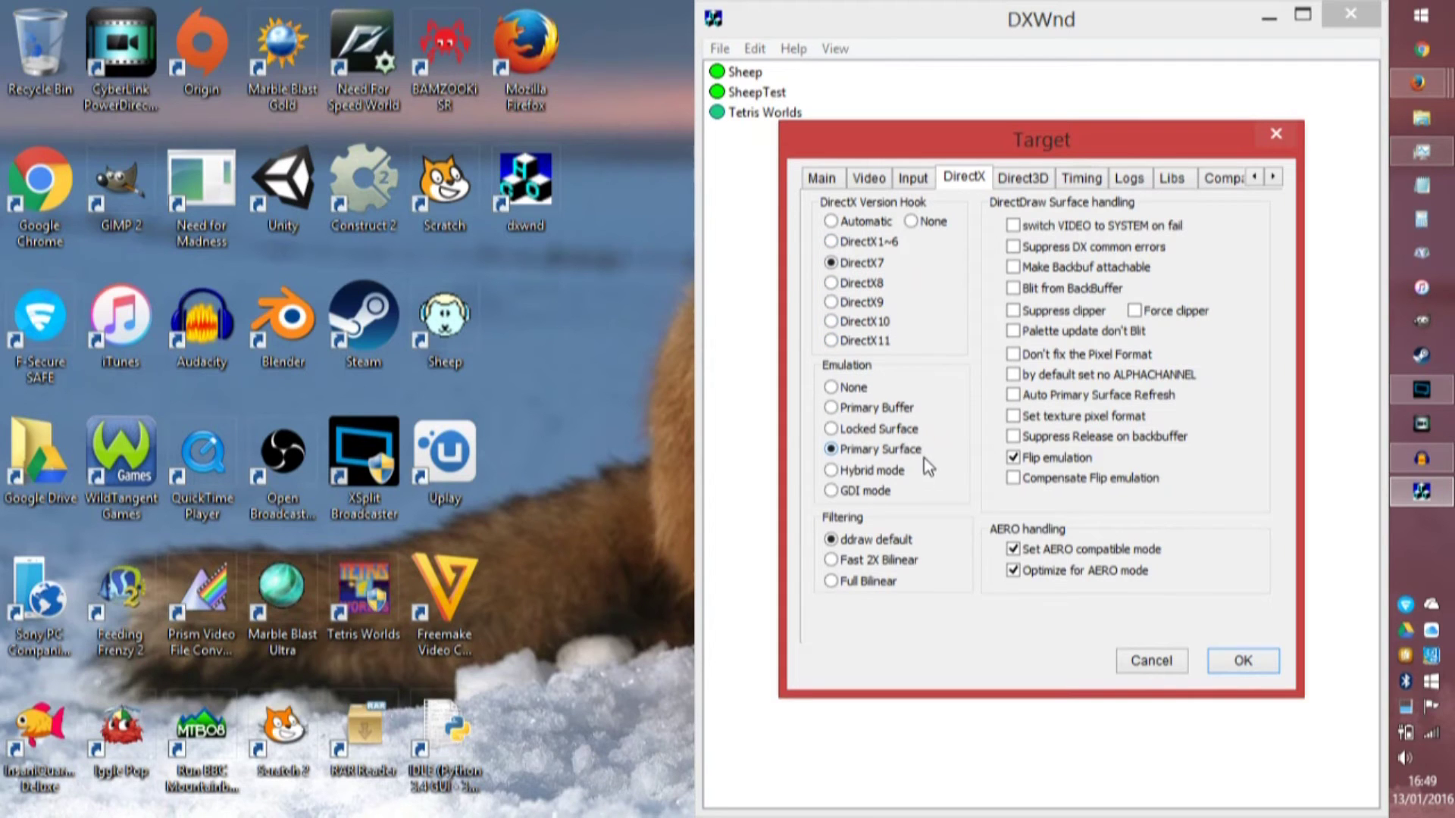
pyautogui.click(1023, 181)
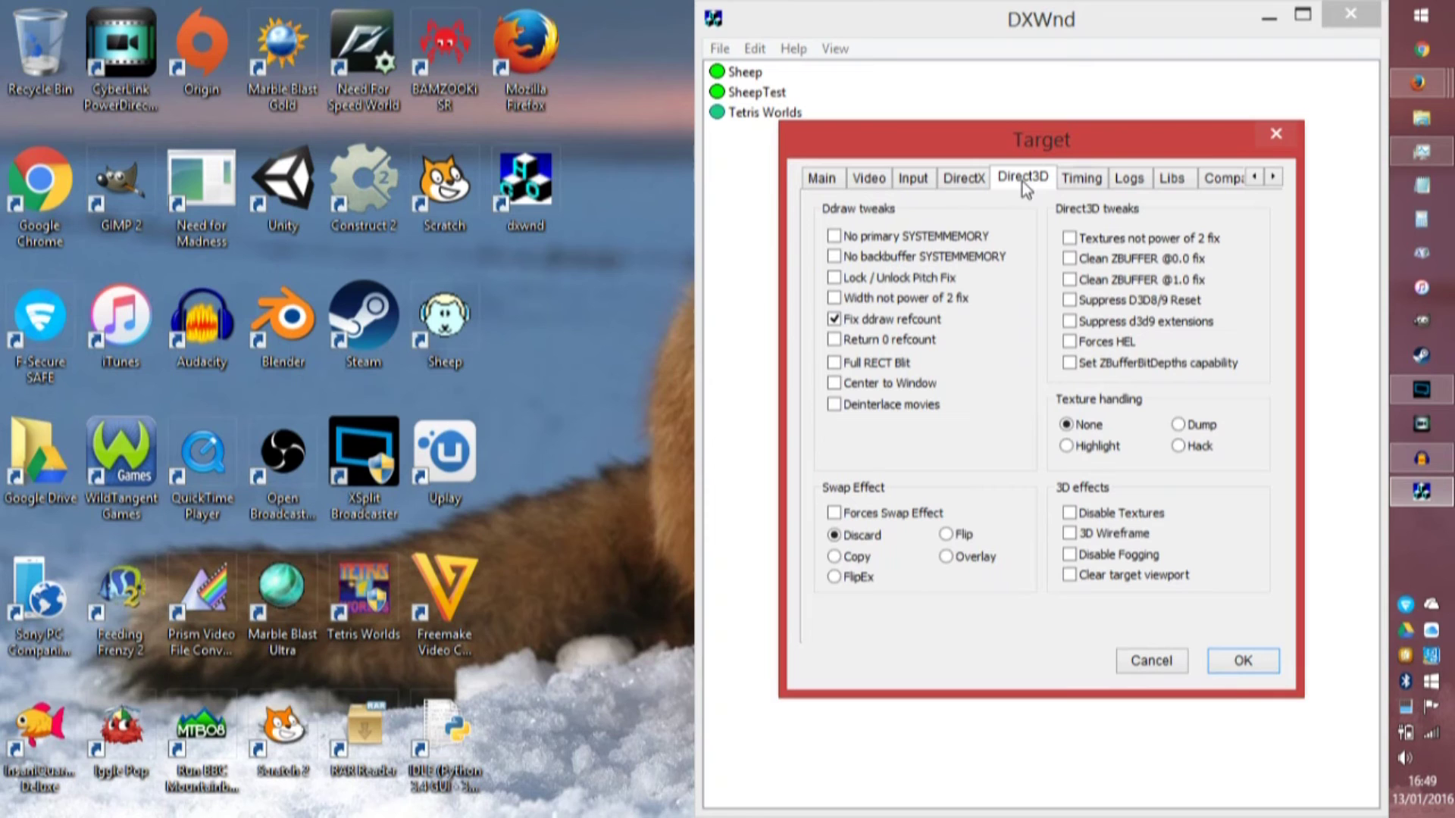
pyautogui.click(1082, 182)
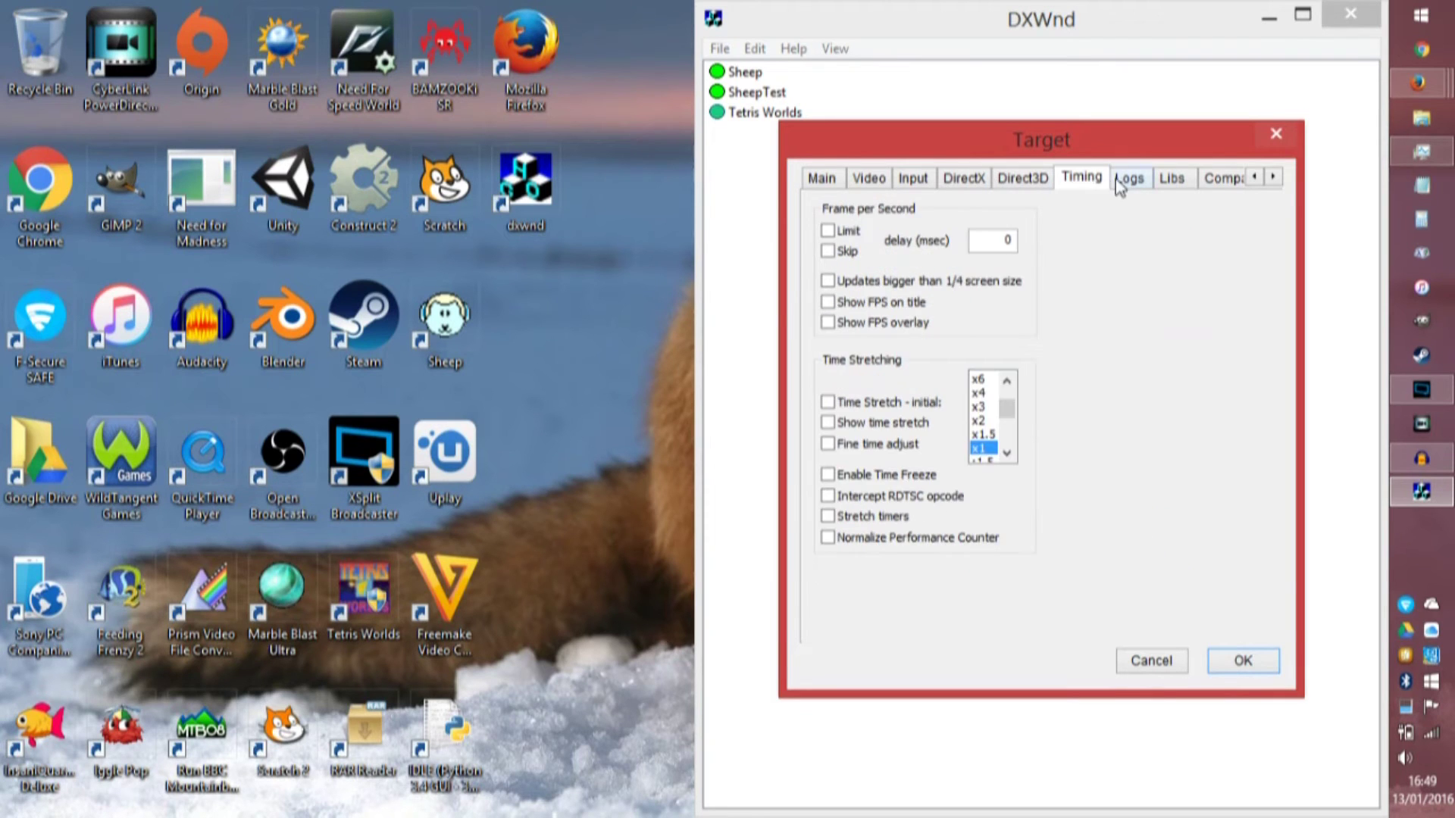
pyautogui.click(1128, 180)
pyautogui.click(824, 179)
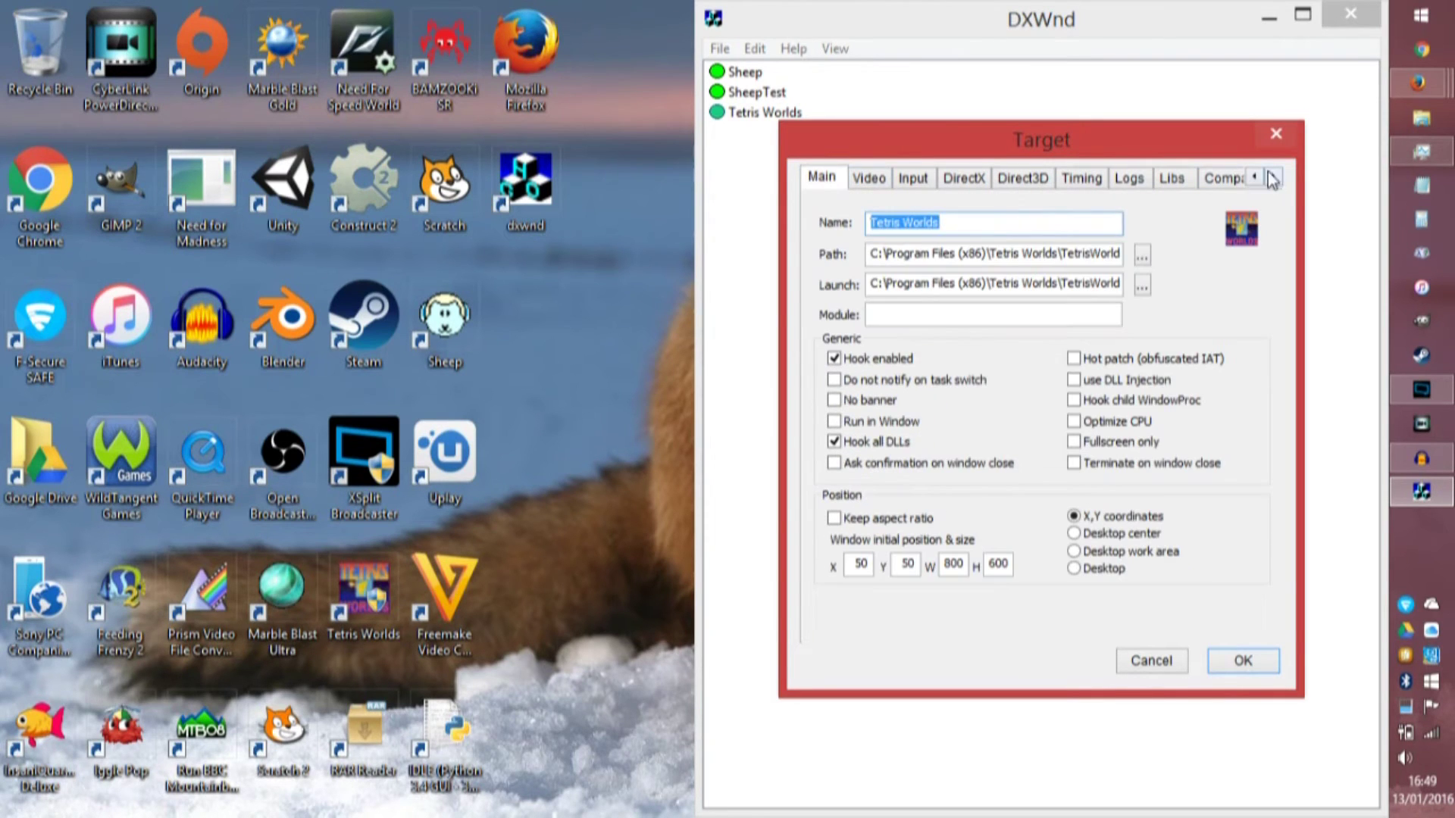
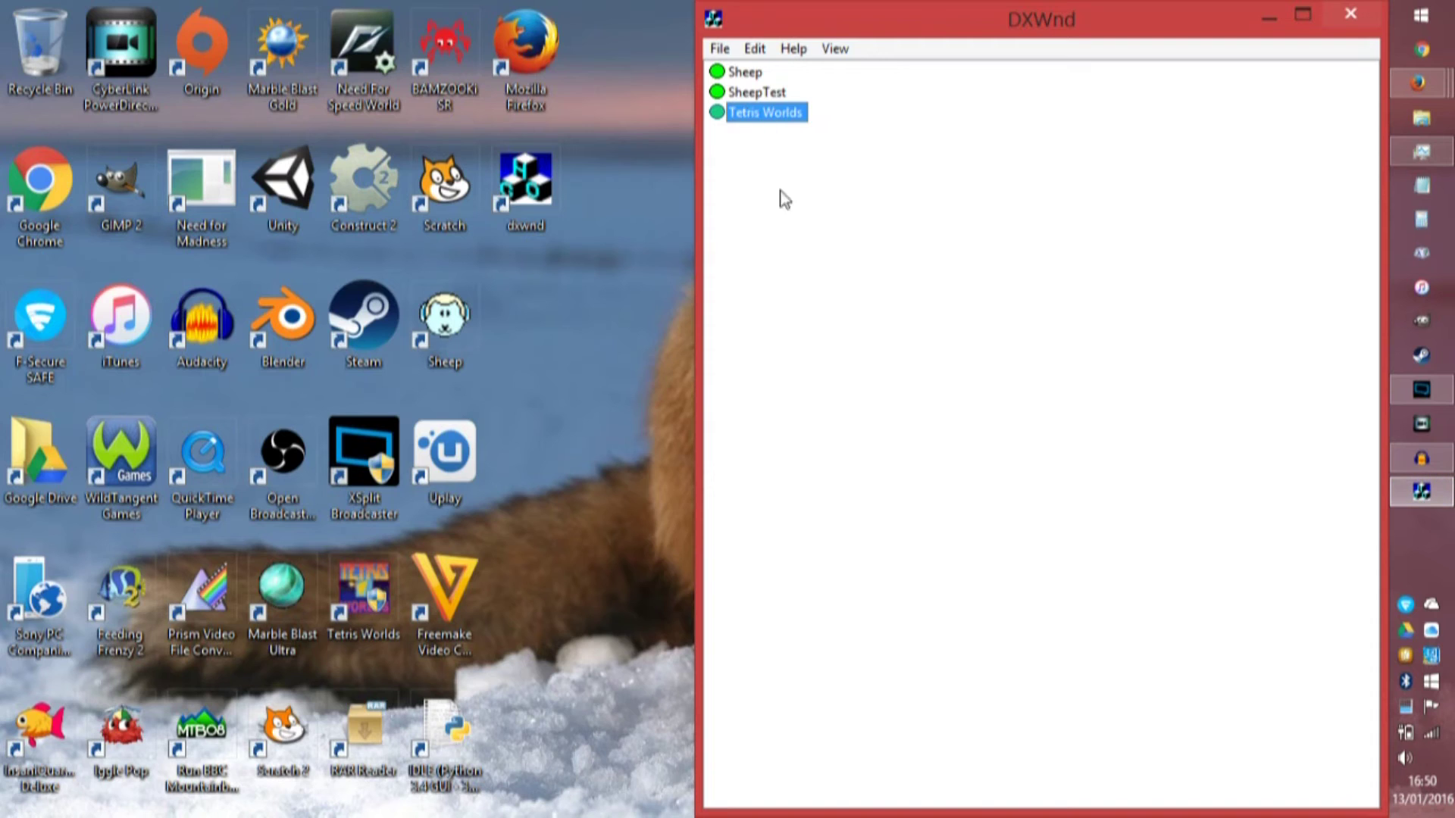
# Delete the Tetris Worlds target from the program list.
pyautogui.click(741, 121)
pyautogui.click(742, 121)
pyautogui.click(741, 129)
pyautogui.click(744, 120)
pyautogui.click(751, 125)
pyautogui.rightClick(750, 125)
pyautogui.click(805, 184)
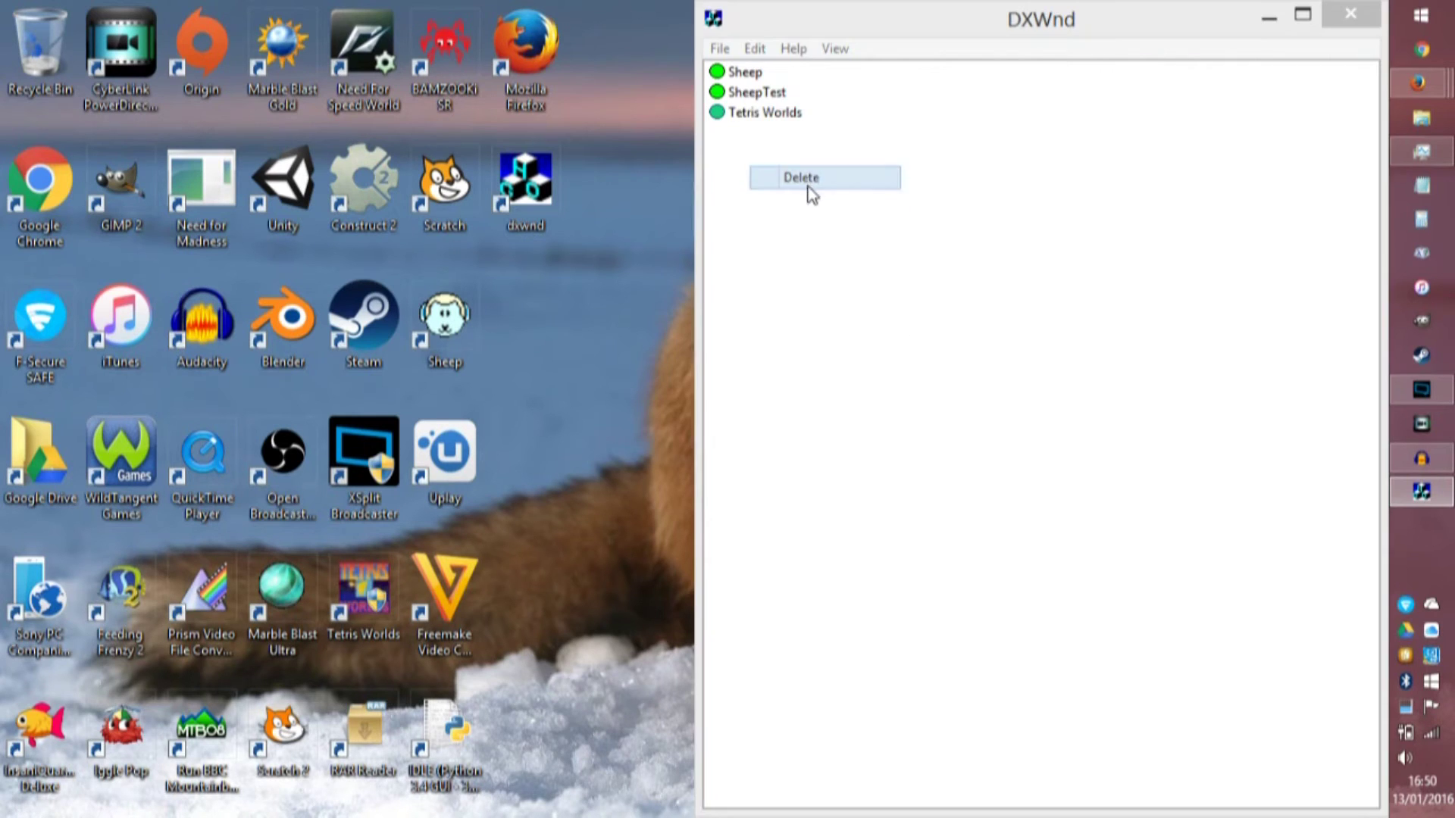
pyautogui.click(663, 467)
# Try running the Sheep target, cancel its CD request and view its target settings.
pyautogui.click(745, 71)
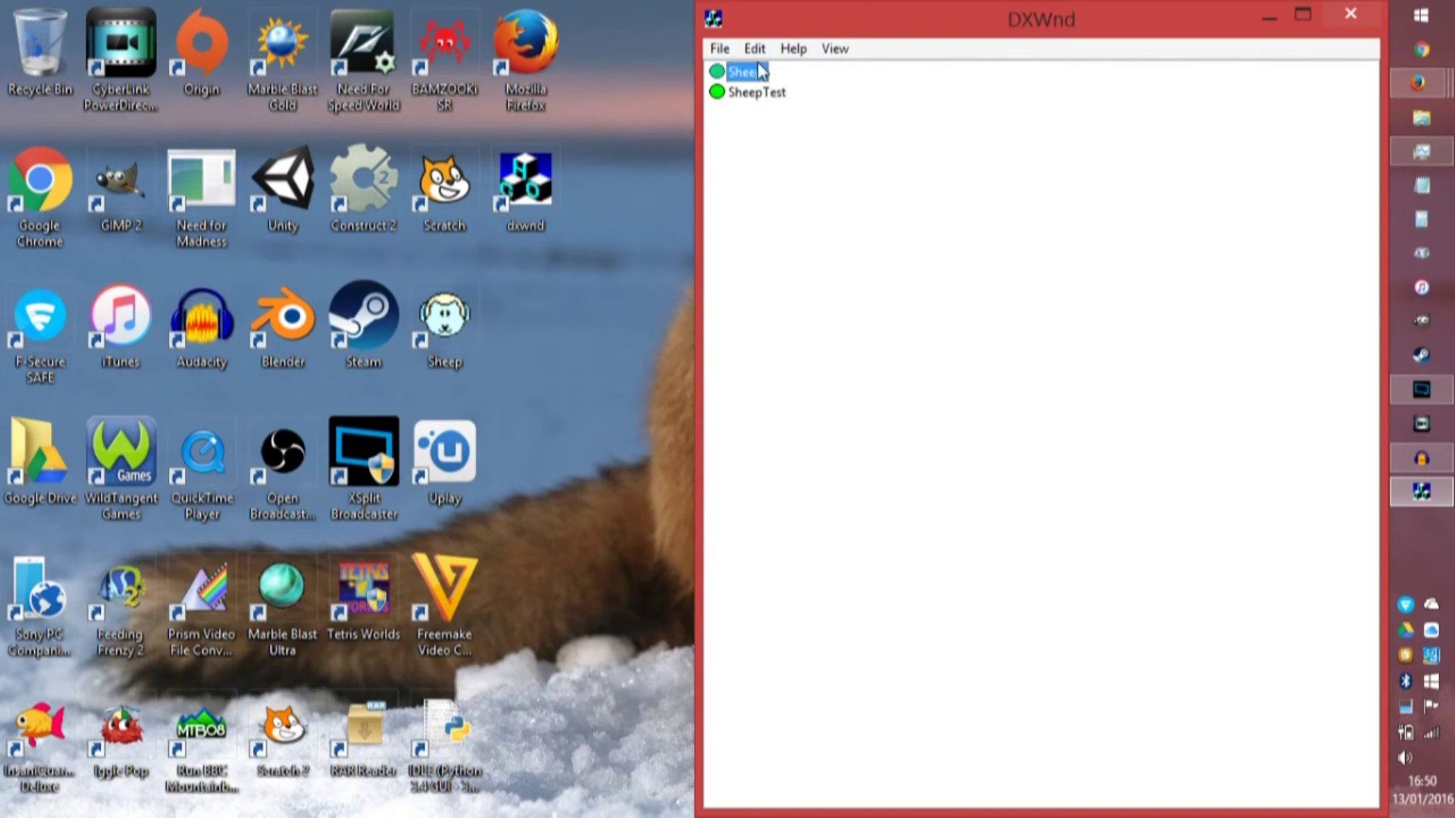
pyautogui.click(754, 48)
pyautogui.click(783, 74)
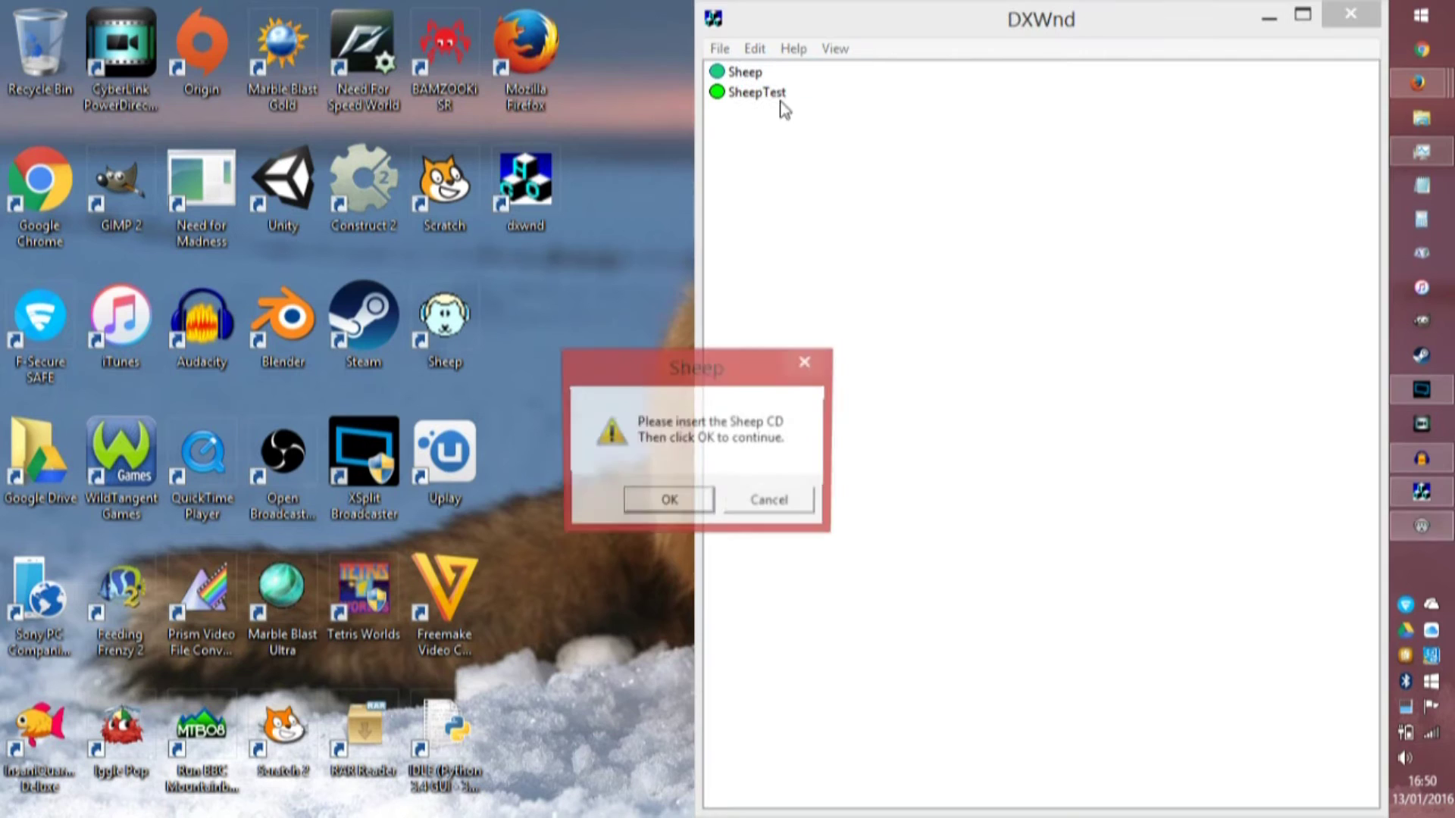
pyautogui.click(767, 486)
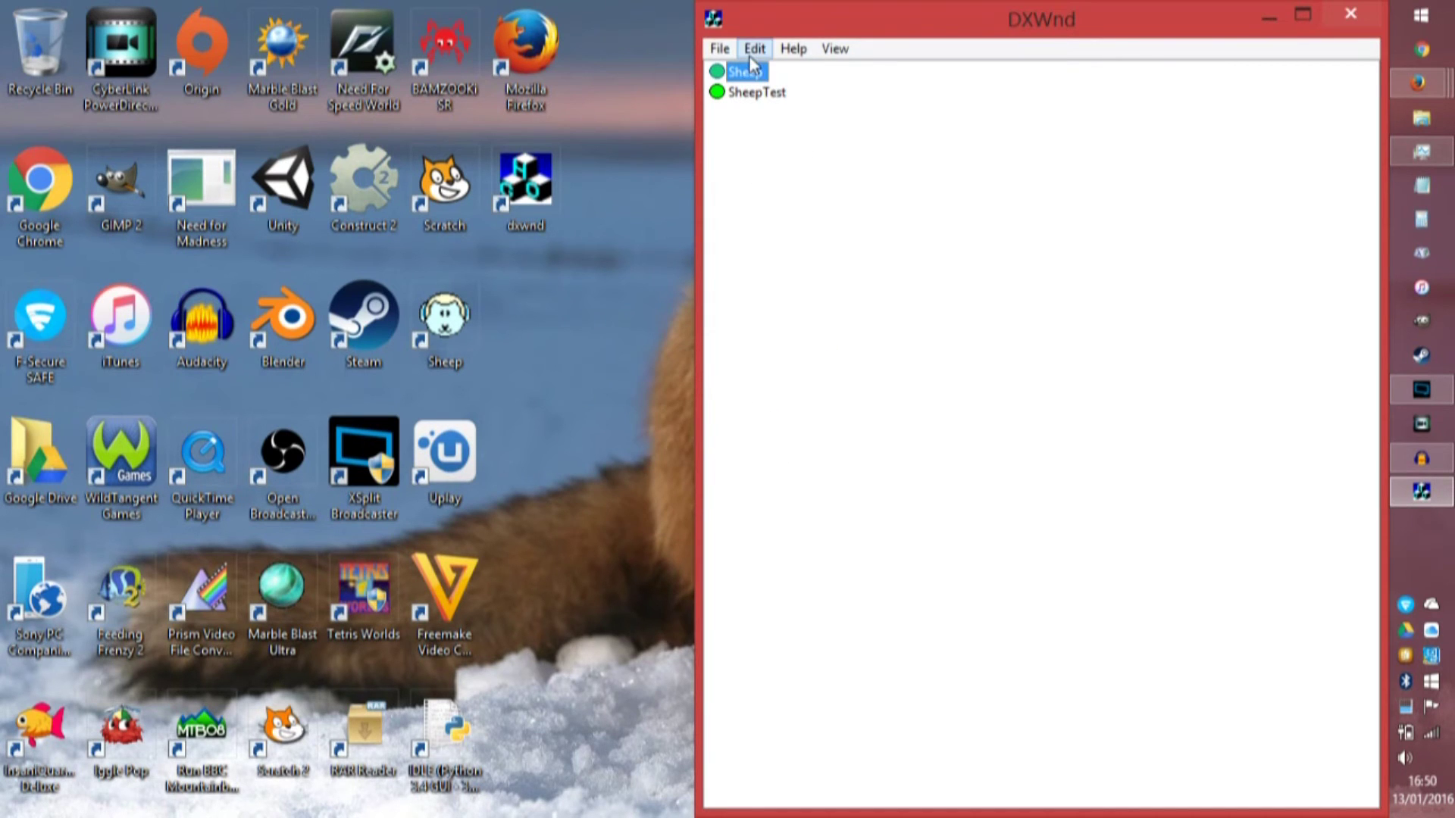
pyautogui.click(751, 50)
pyautogui.click(779, 97)
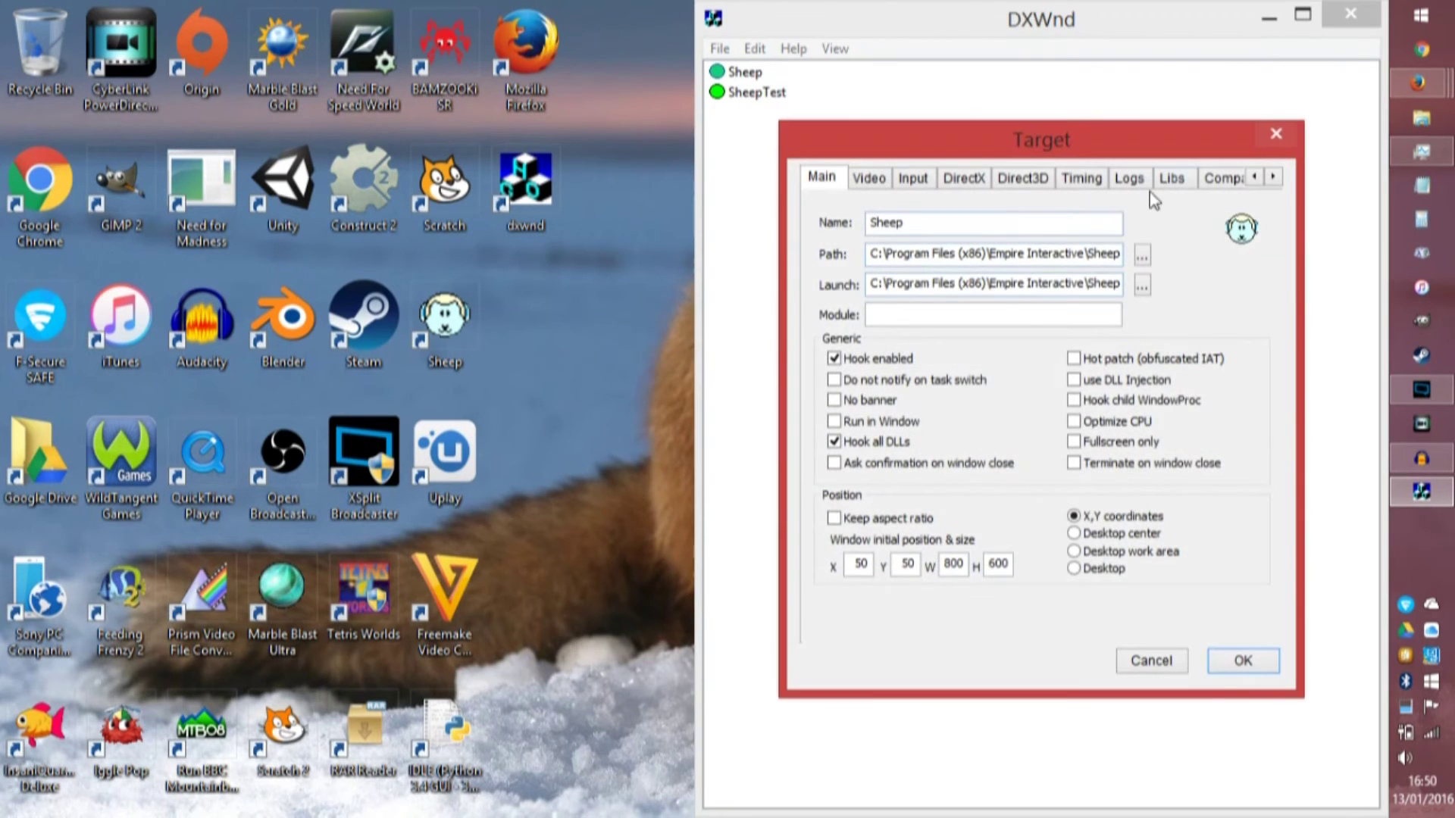
pyautogui.click(1276, 135)
# Add a new target named Tetris Worlds with its path set to TWConfig in the Tetris Worlds folder.
pyautogui.click(755, 48)
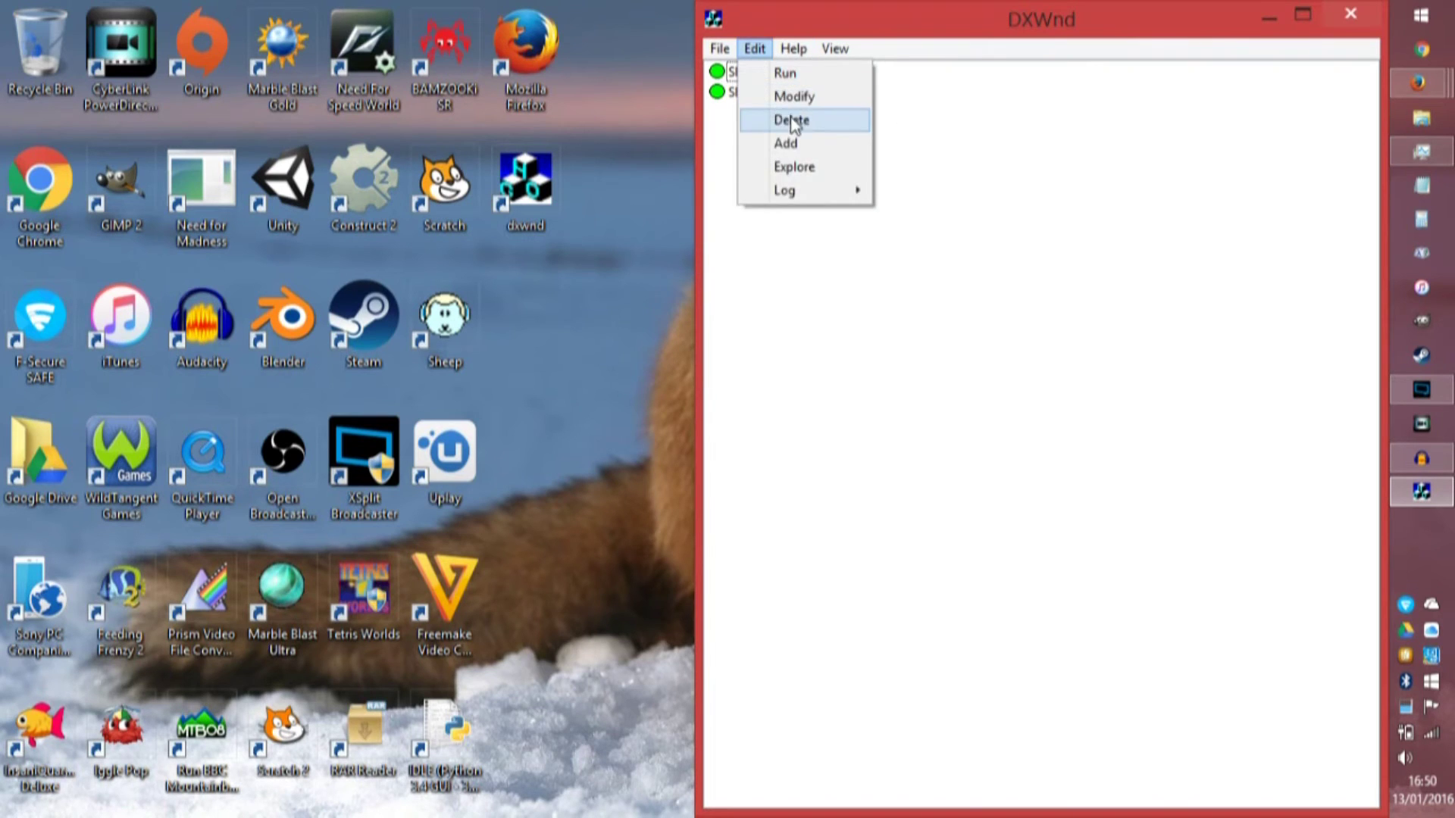
pyautogui.click(794, 142)
pyautogui.write('Tetris WO')
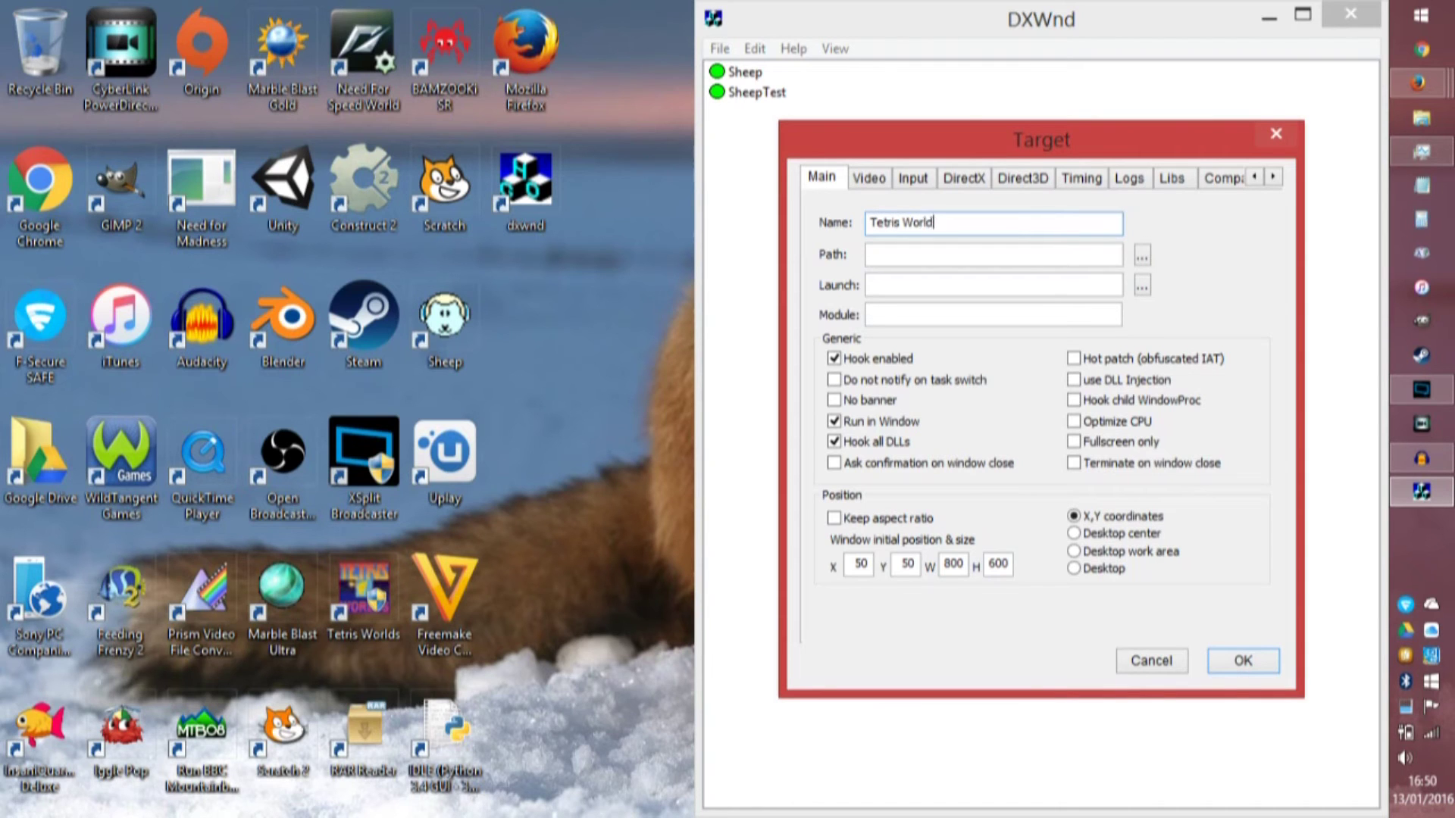
pyautogui.click(1142, 256)
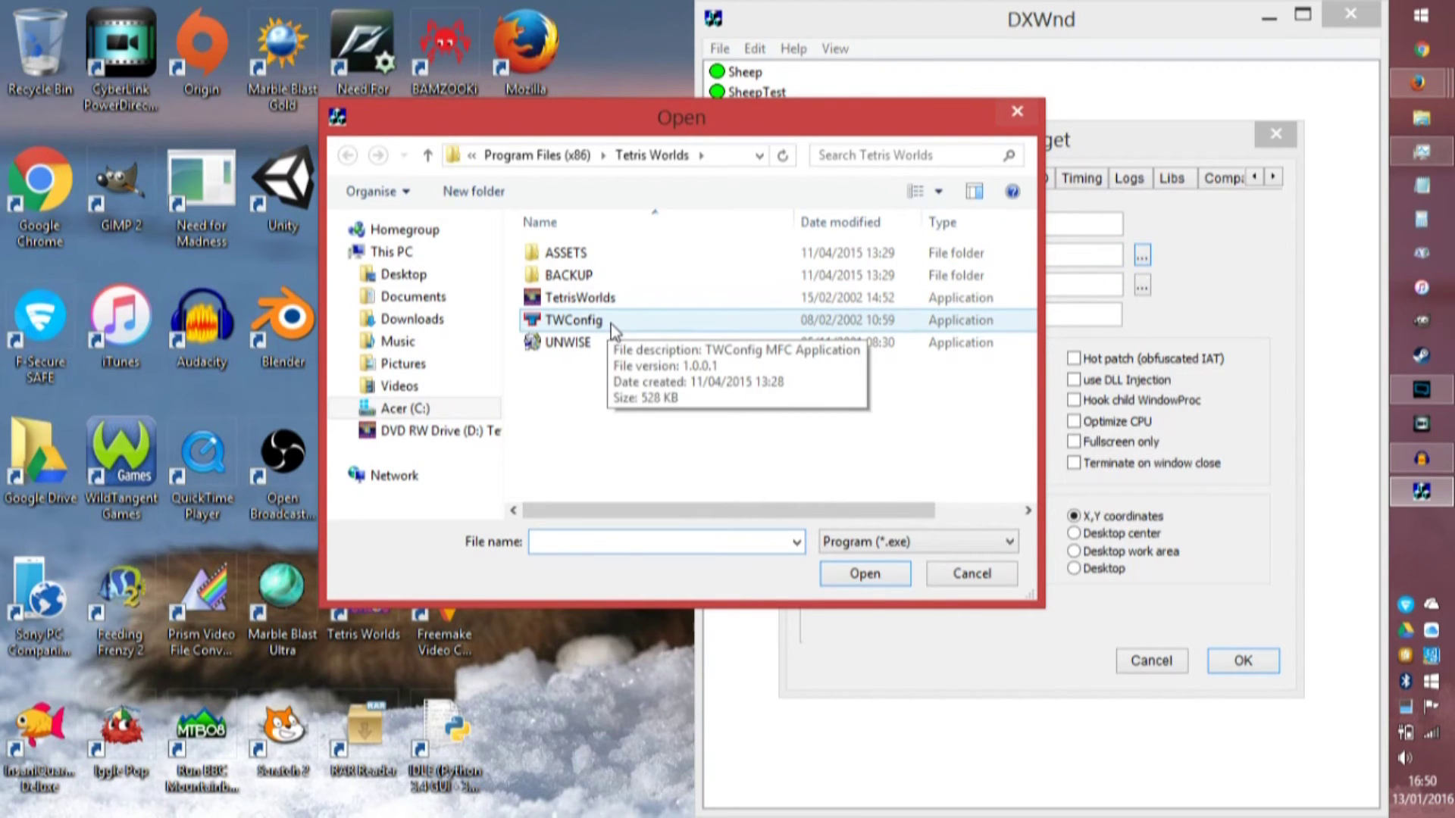
pyautogui.click(583, 322)
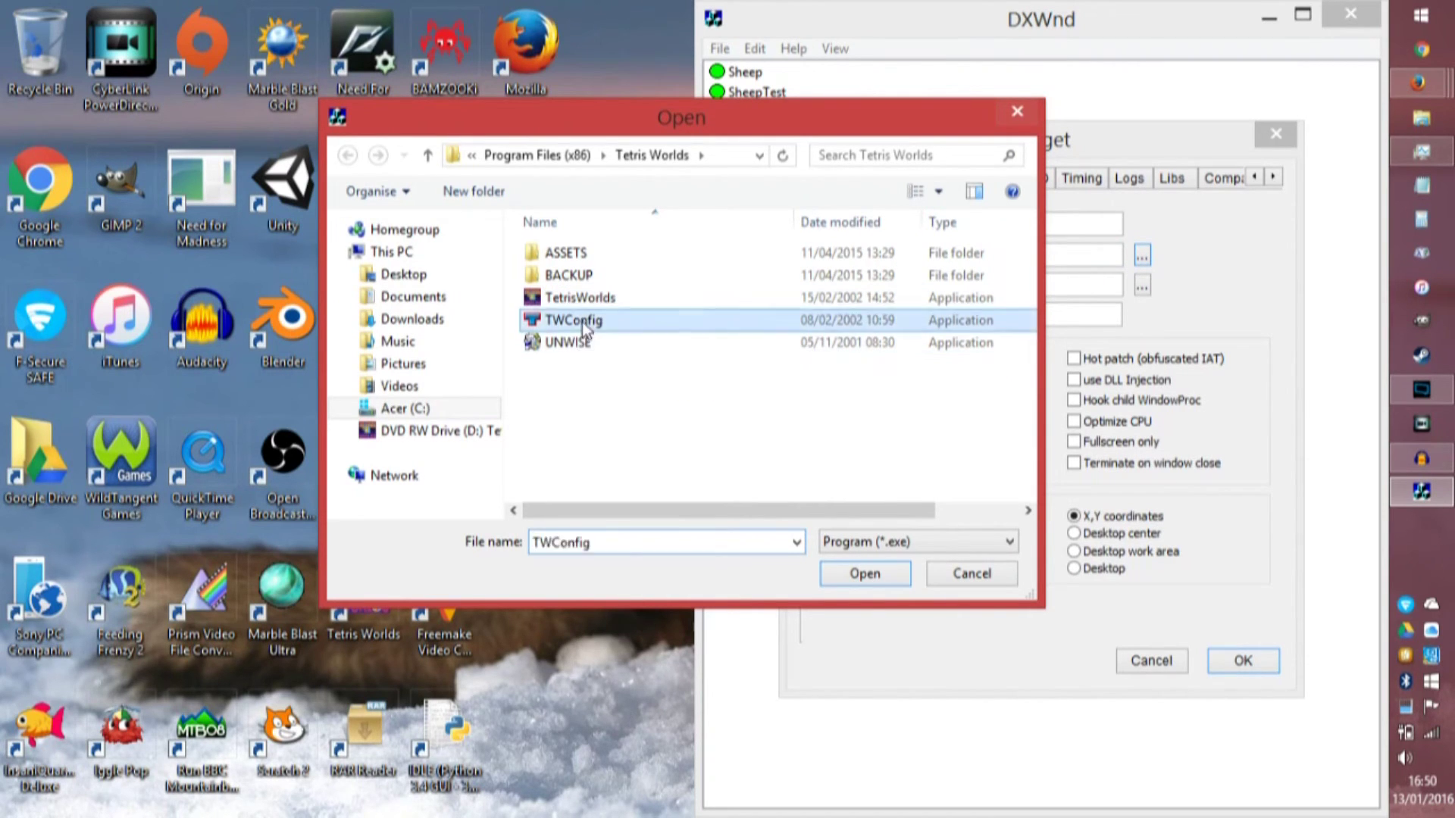
pyautogui.doubleClick(582, 321)
# Copy the TWConfig.exe path into the Launch field, turn off Run in Window and confirm the new target.
pyautogui.click(982, 284)
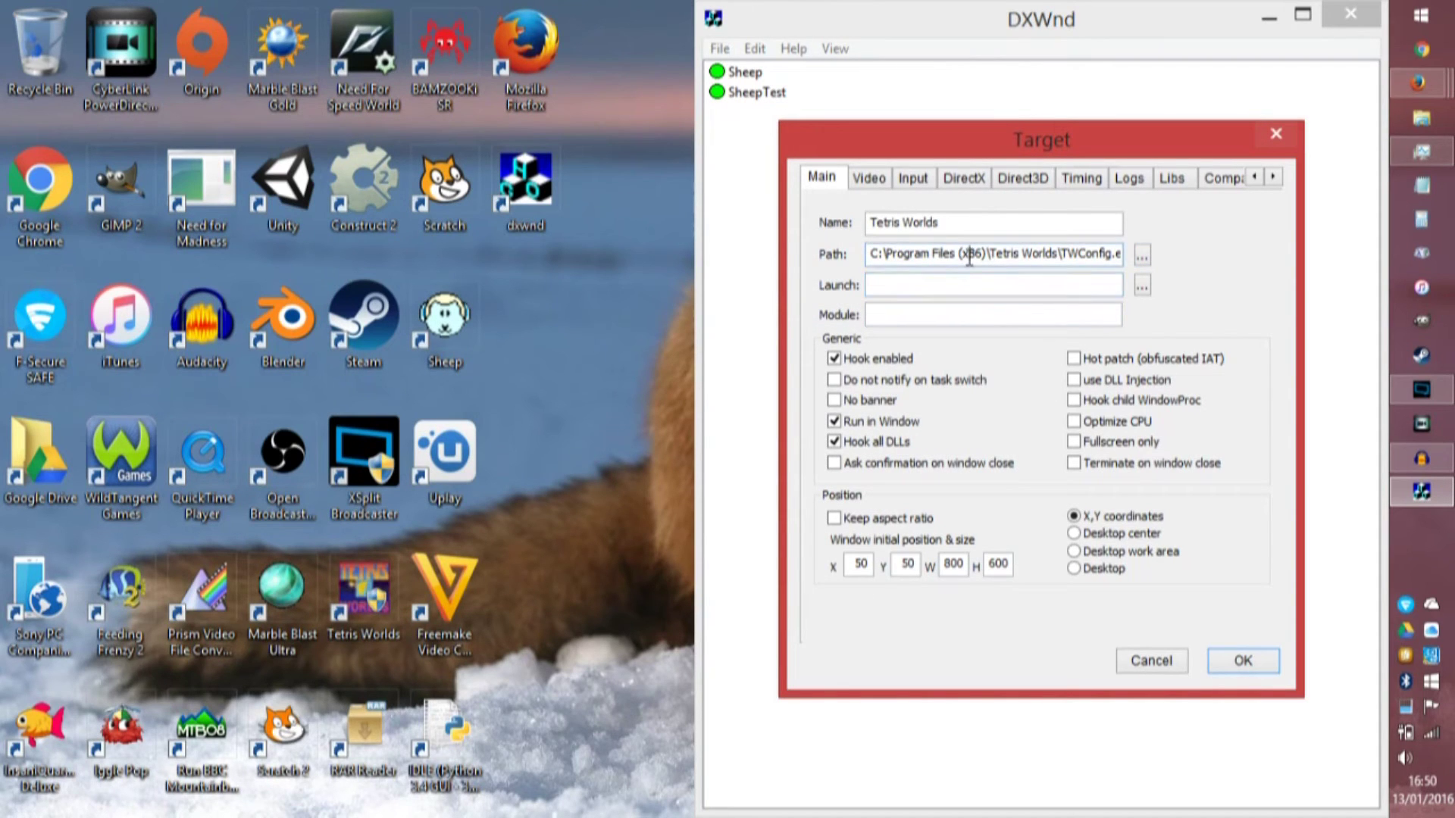
pyautogui.hotkey('ctrl', 'a')
pyautogui.hotkey('ctrl', 'c')
pyautogui.click(970, 282)
pyautogui.hotkey('ctrl', 'v')
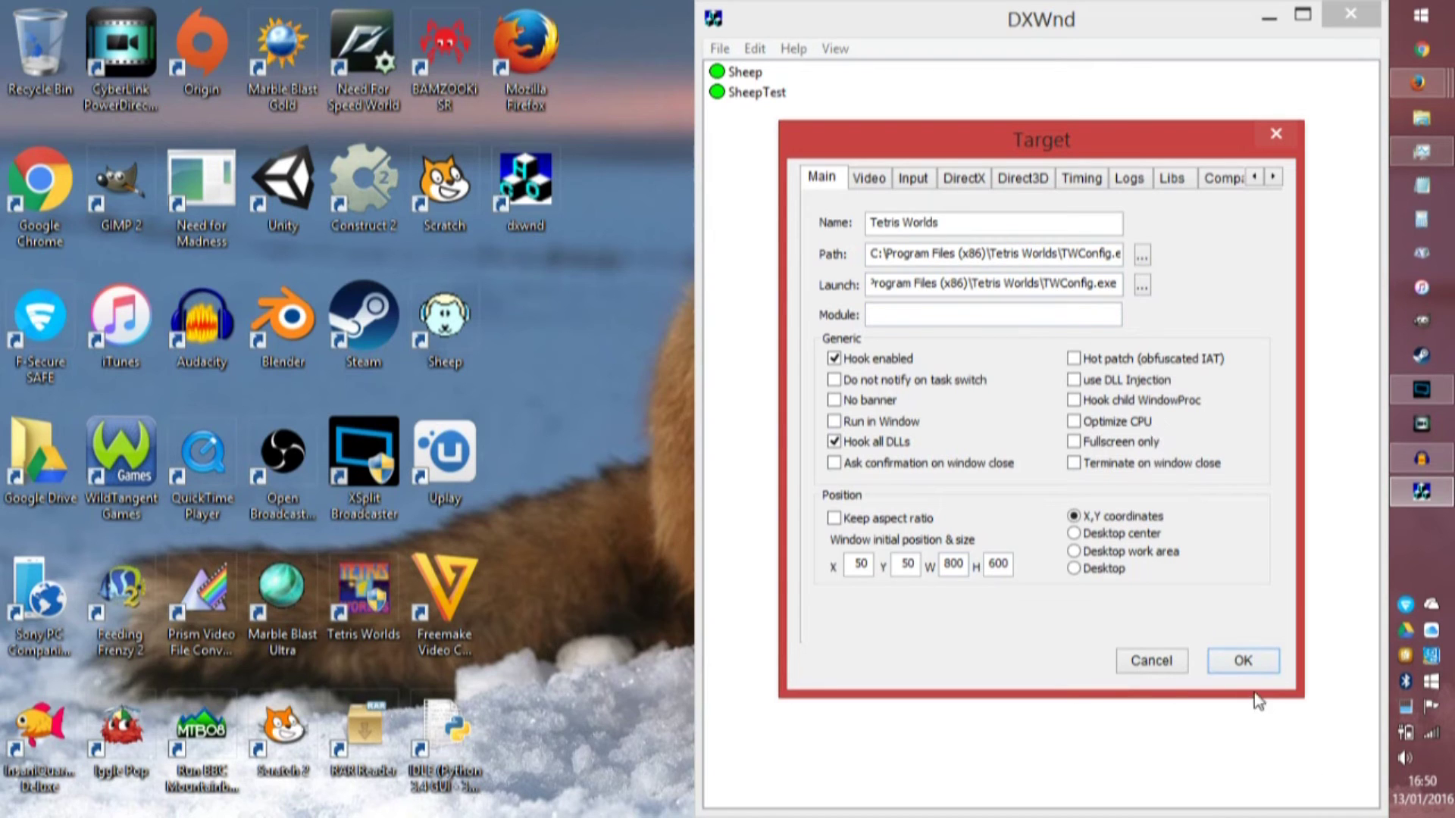
pyautogui.click(1225, 657)
# Run the Tetris Worlds target and start the game from its configuration window.
pyautogui.click(767, 115)
pyautogui.doubleClick(767, 118)
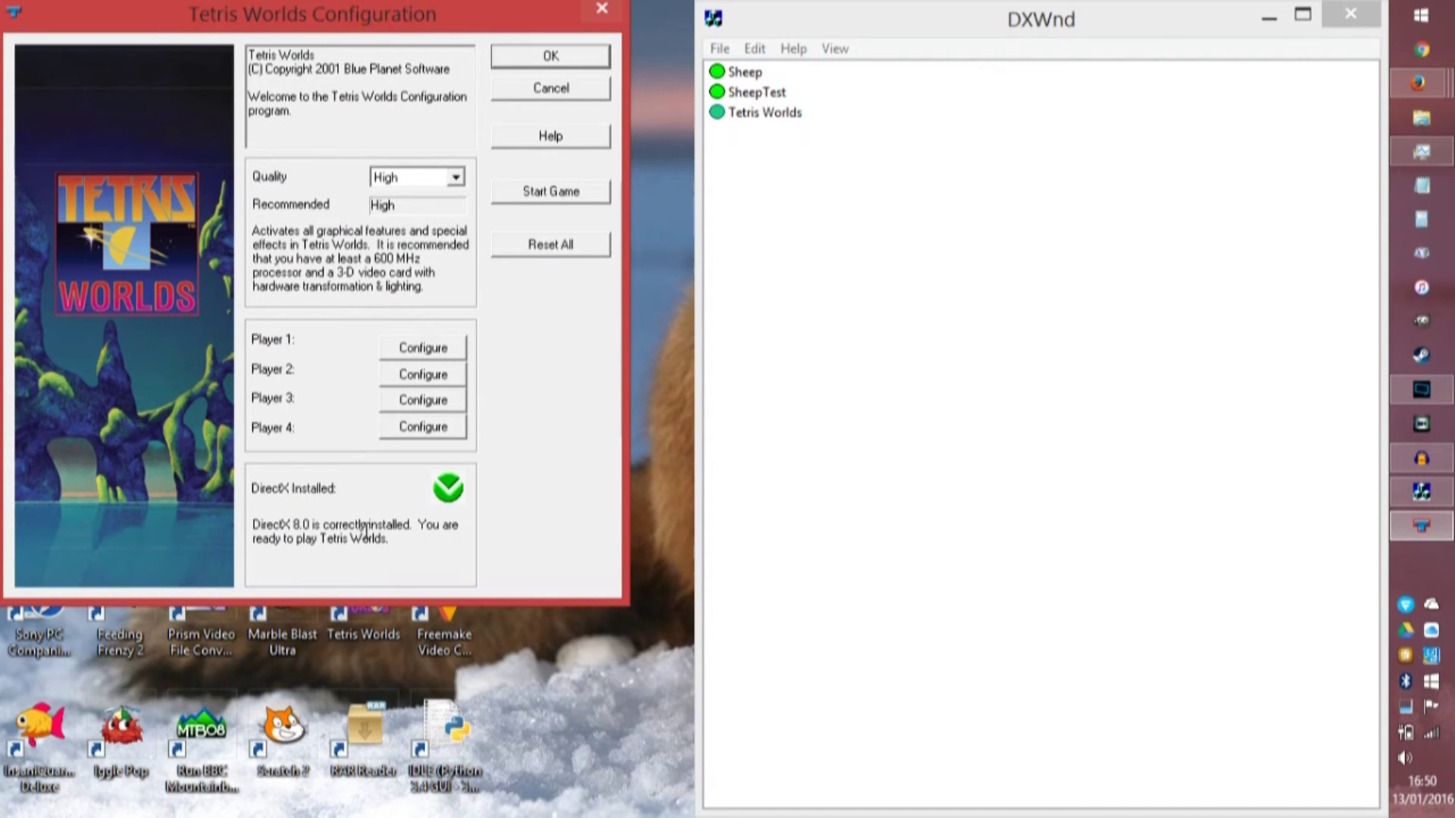
pyautogui.click(536, 194)
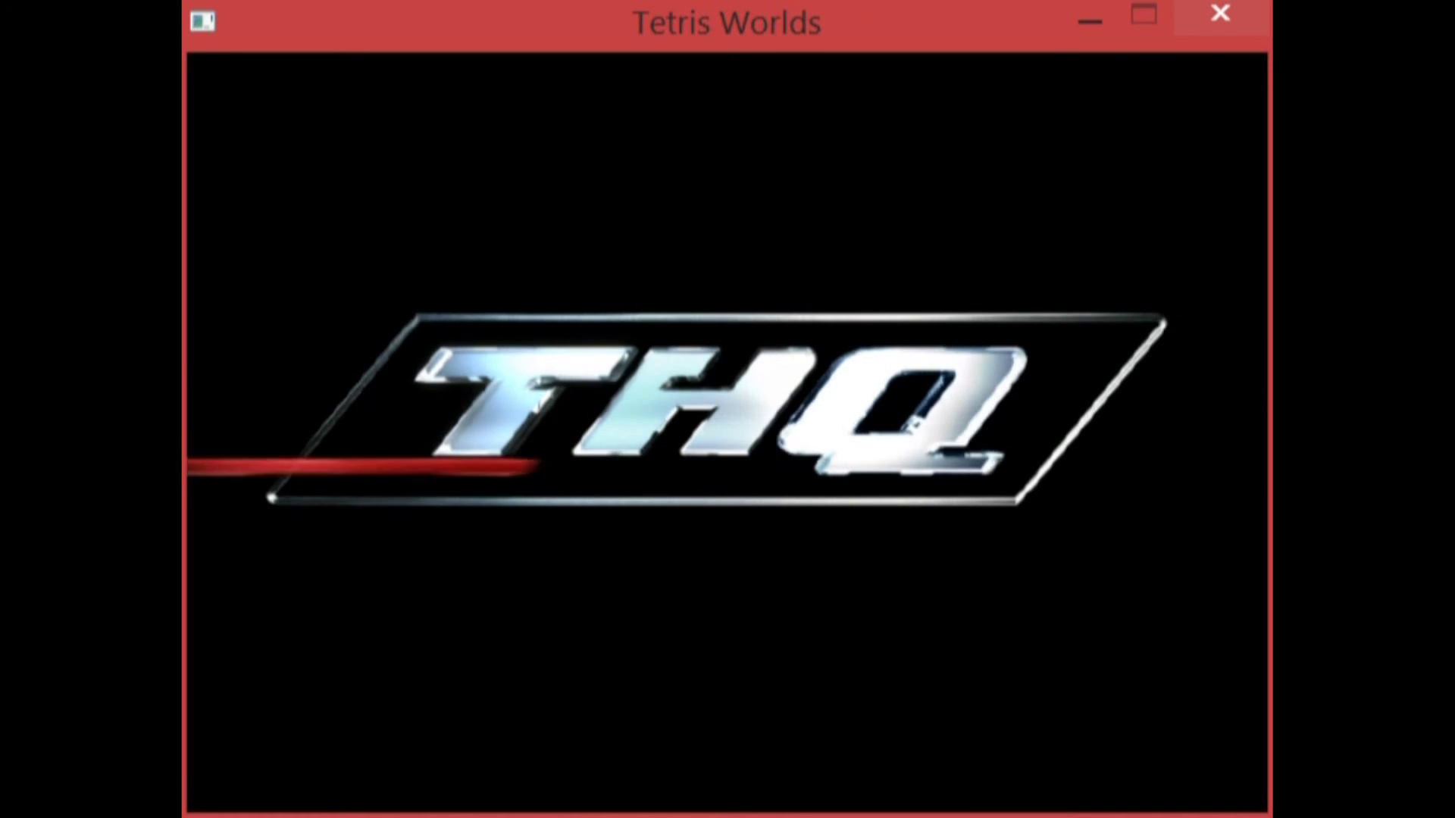
# Lower the system volume to 0 and mute the sound while the game intro plays.
pyautogui.press('XF86AudioLowerVolume')
pyautogui.press('XF86AudioLowerVolume')
pyautogui.press('XF86AudioLowerVolume')
pyautogui.press('XF86AudioLowerVolume')
pyautogui.press('XF86AudioLowerVolume')
pyautogui.press('XF86AudioLowerVolume')
pyautogui.press('XF86AudioLowerVolume')
pyautogui.press('XF86AudioLowerVolume')
pyautogui.press('XF86AudioLowerVolume')
pyautogui.press('XF86AudioLowerVolume')
pyautogui.press('XF86AudioLowerVolume')
pyautogui.press('XF86AudioLowerVolume')
pyautogui.press('XF86AudioLowerVolume')
pyautogui.press('XF86AudioLowerVolume')
pyautogui.press('XF86AudioLowerVolume')
pyautogui.press('XF86AudioLowerVolume')
pyautogui.press('XF86AudioLowerVolume')
pyautogui.press('XF86AudioLowerVolume')
pyautogui.press('XF86AudioLowerVolume')
pyautogui.press('XF86AudioLowerVolume')
pyautogui.press('XF86AudioLowerVolume')
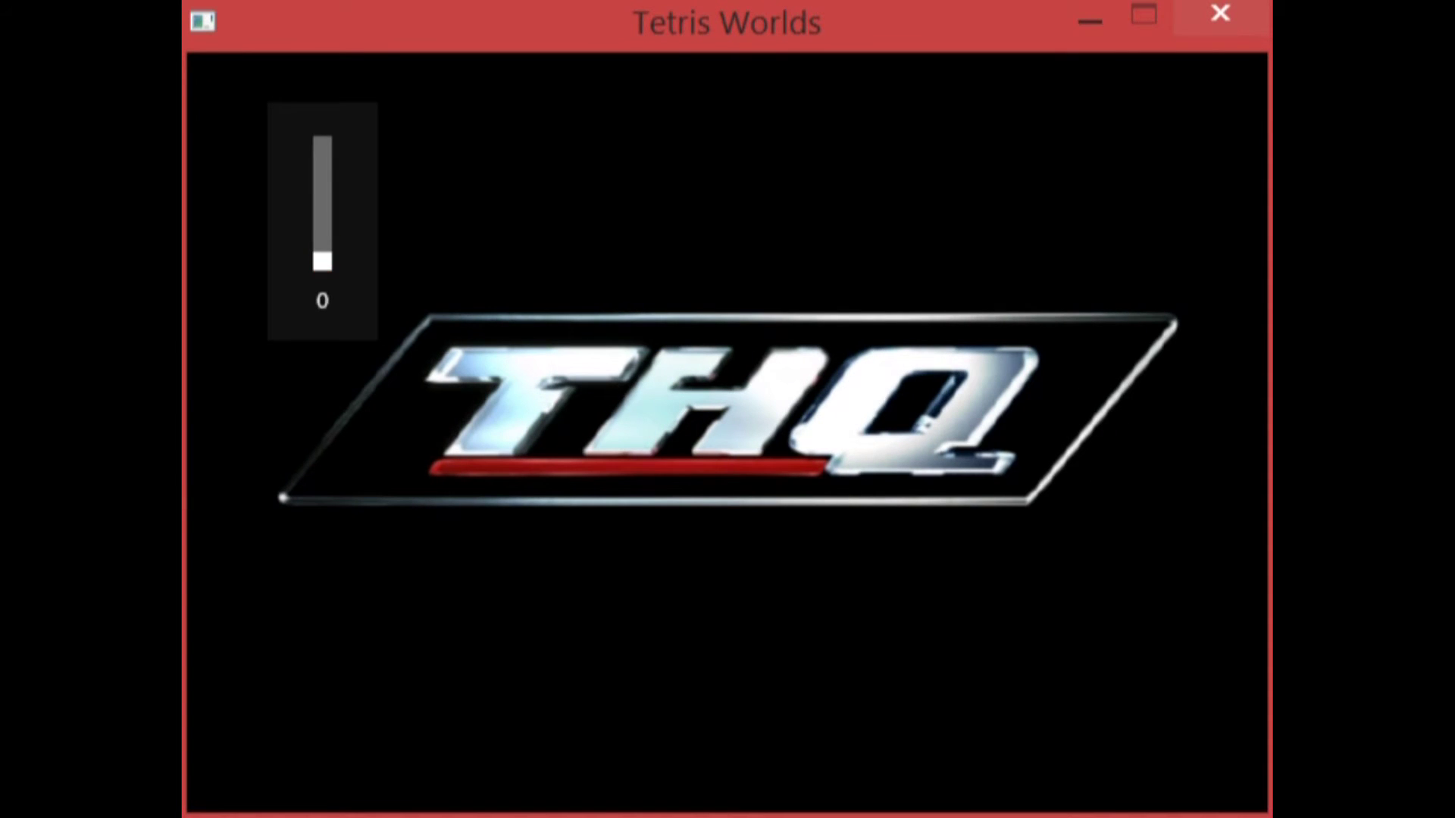
pyautogui.press('XF86AudioMute')
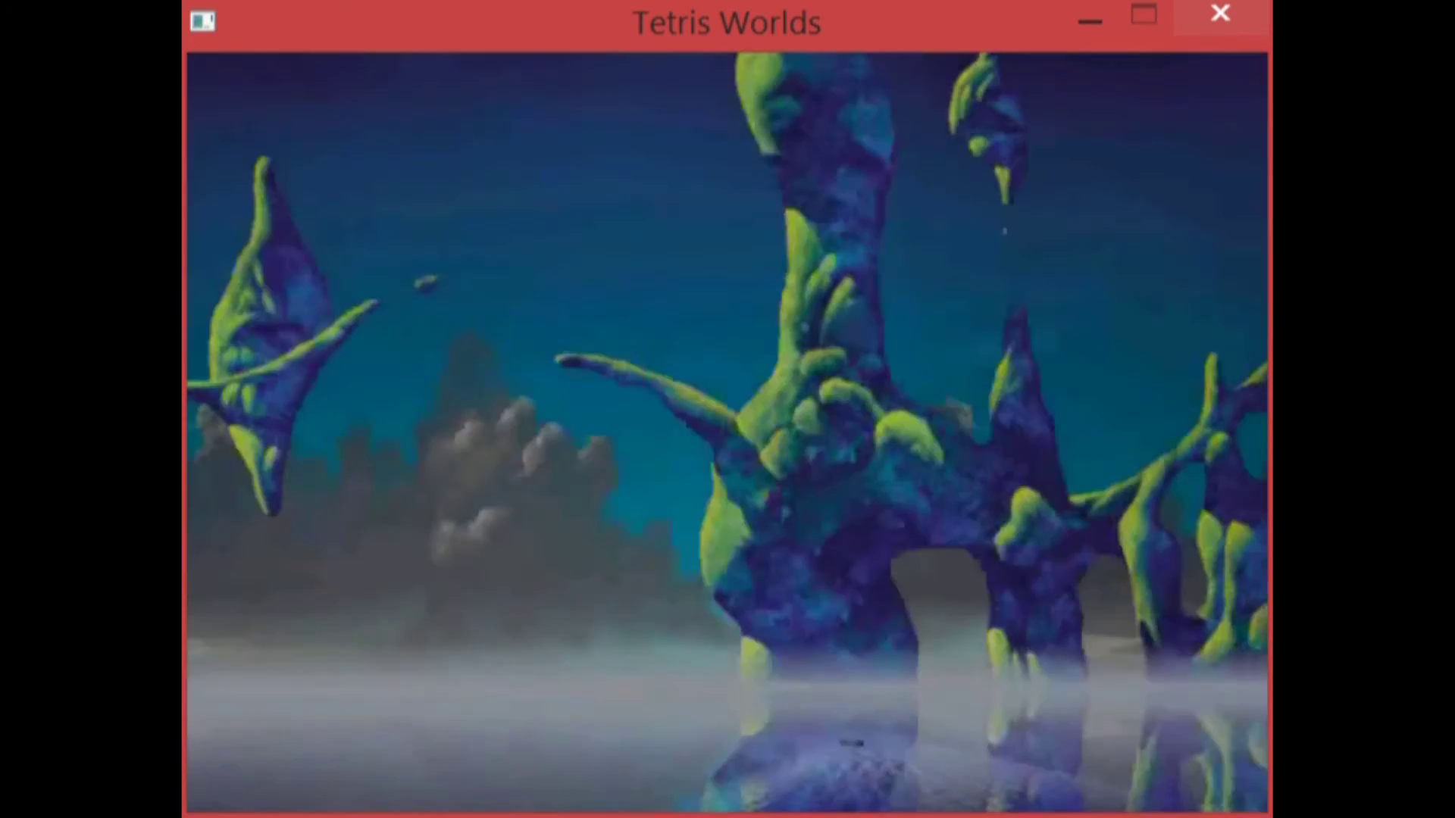
# View the game's Information screen, return to the main menu and exit the game.
pyautogui.press('Down')
pyautogui.press('Down')
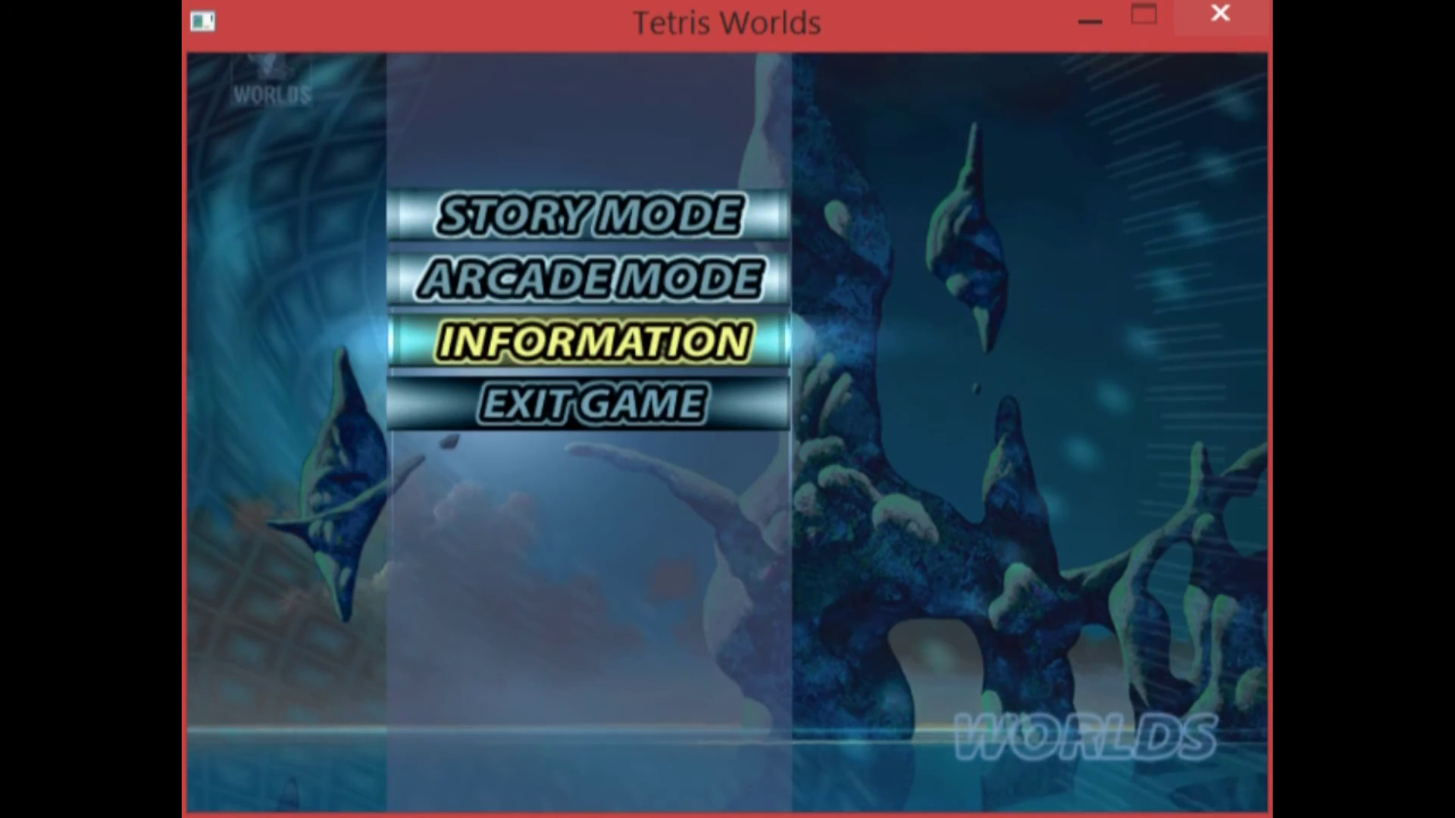
pyautogui.press('Return')
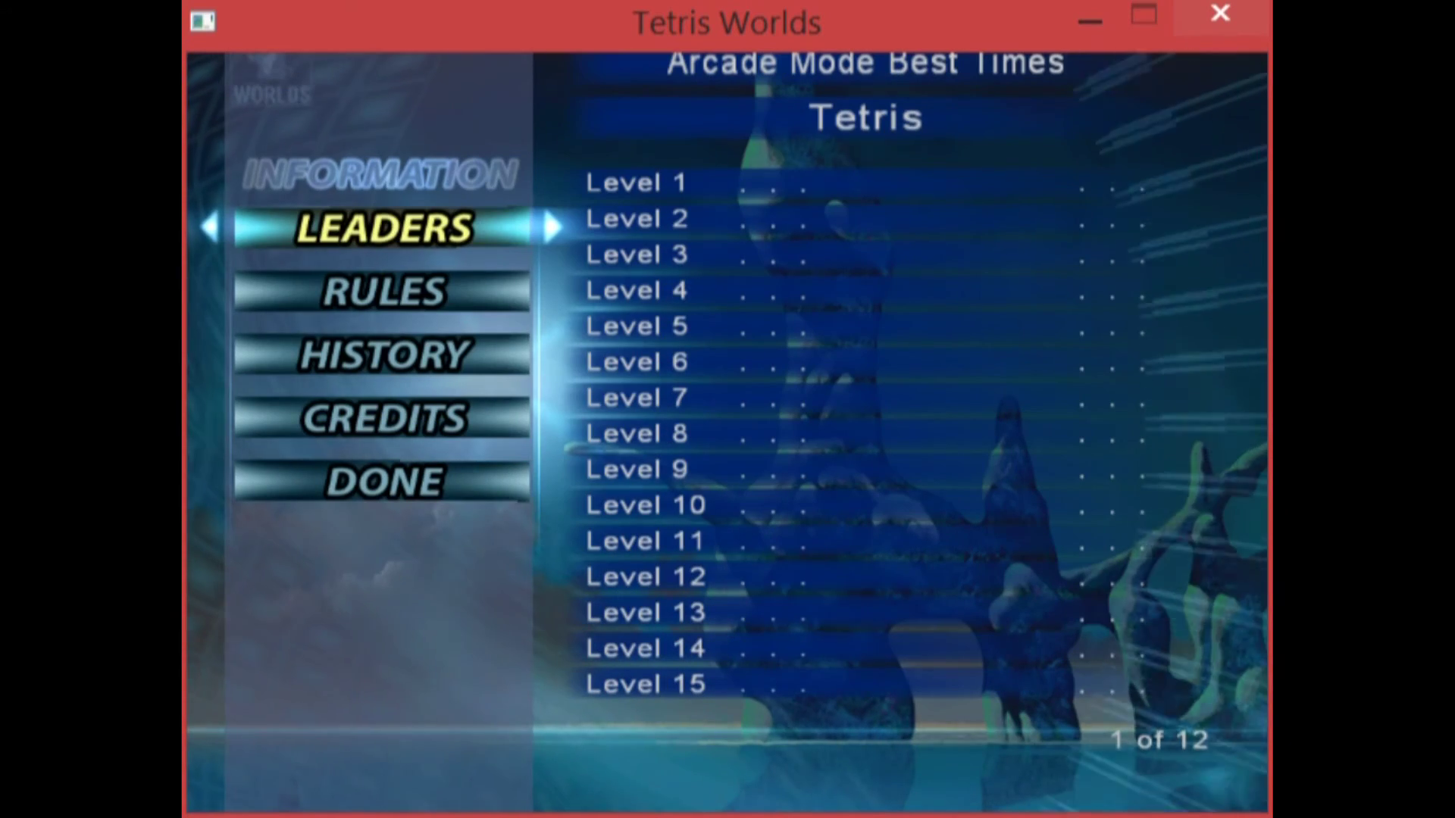
pyautogui.press('Escape')
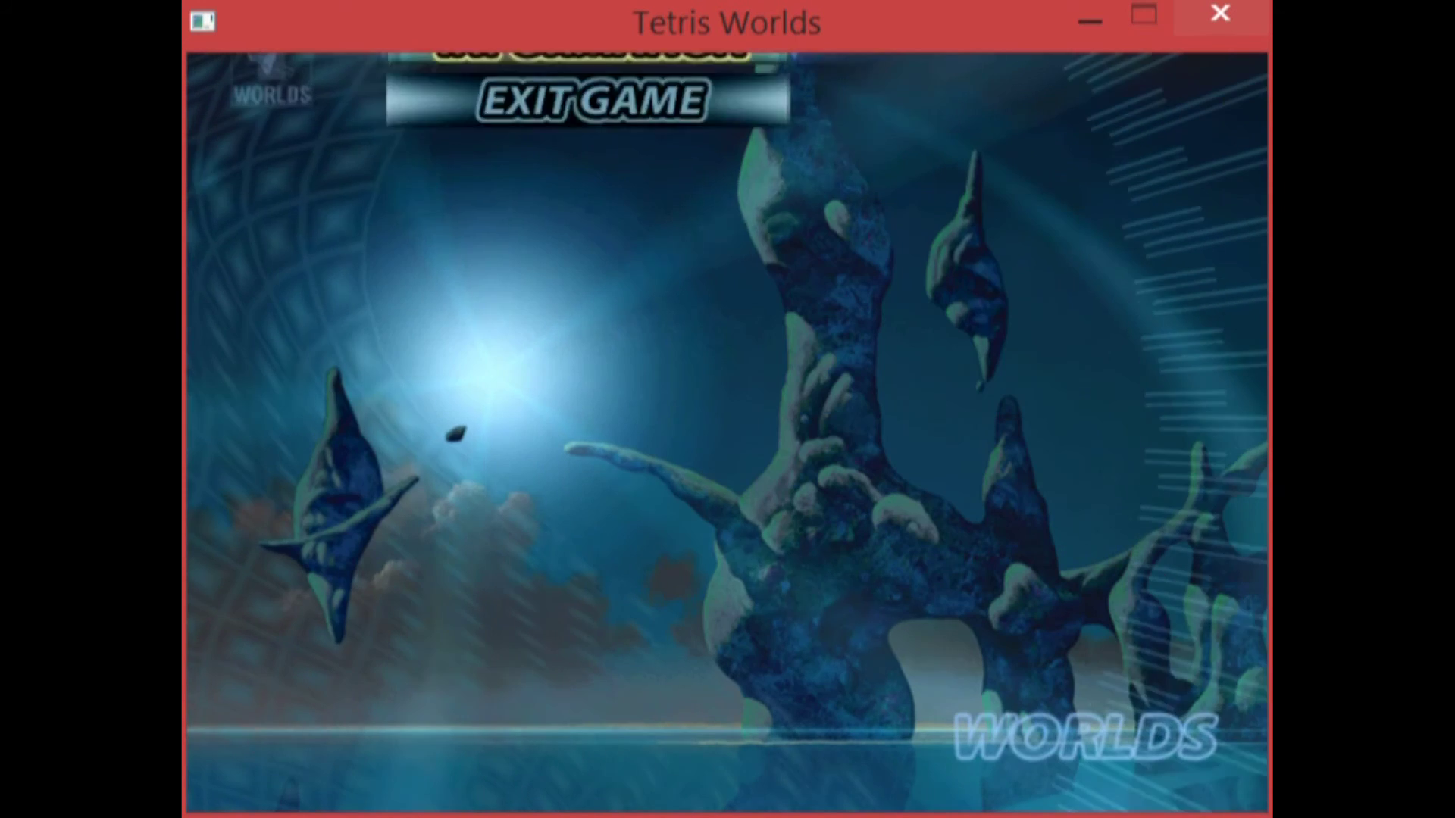
pyautogui.press('Down')
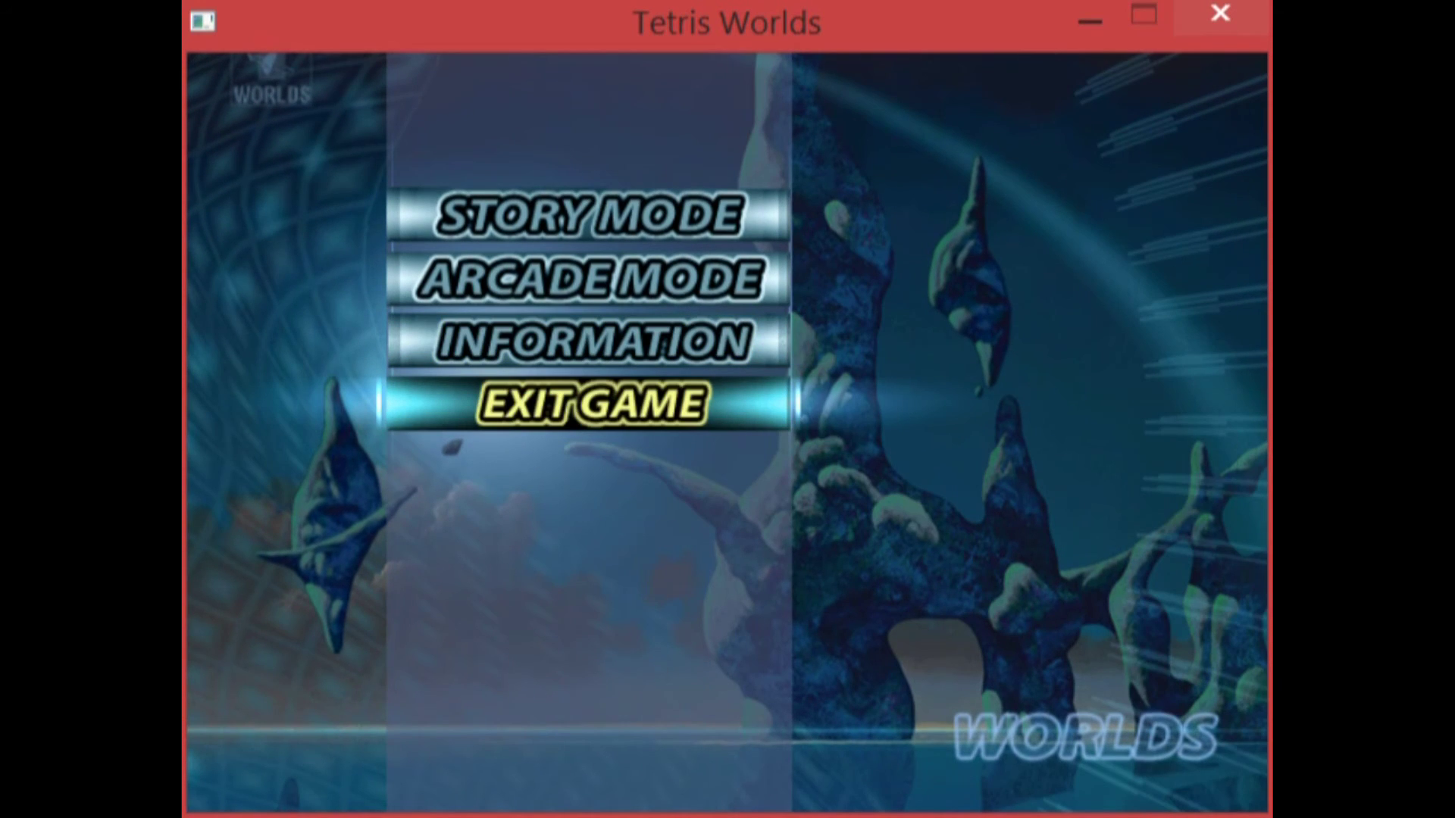
pyautogui.press('Return')
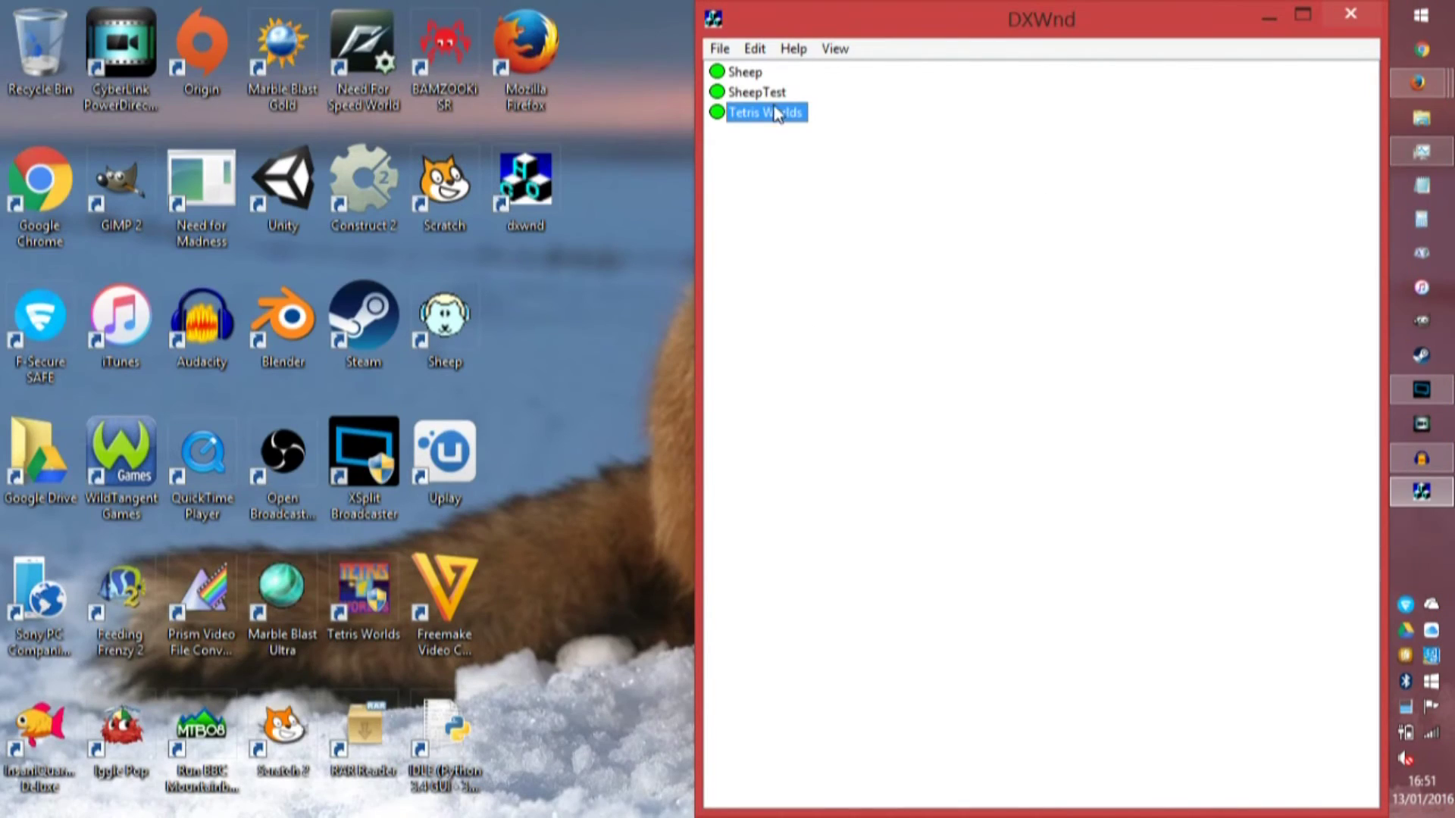
# Open the Tetris Worlds target for modification and examine its Video, DirectX, Direct3D and Timing settings.
pyautogui.rightClick(777, 114)
pyautogui.click(833, 143)
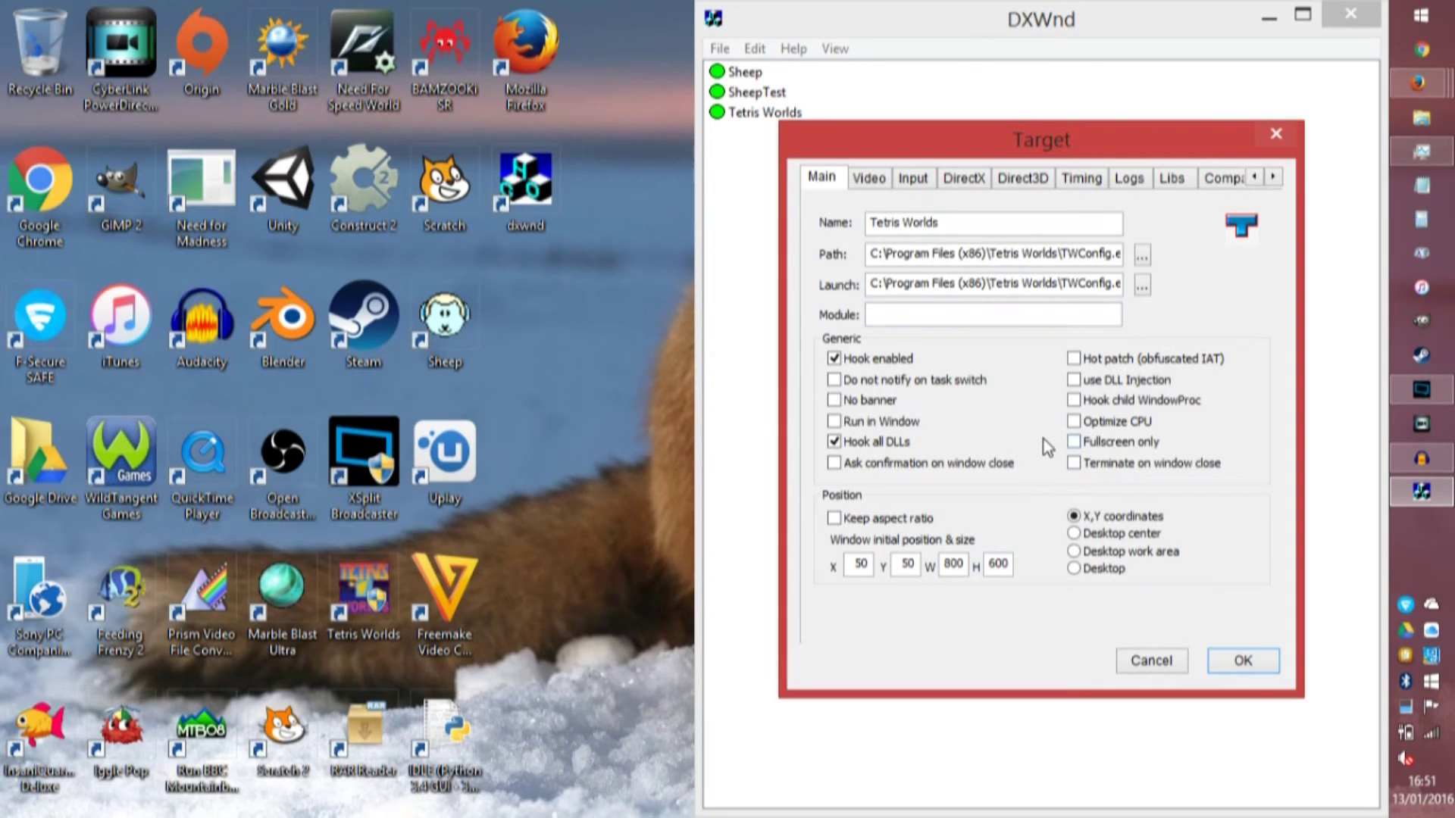
pyautogui.click(870, 179)
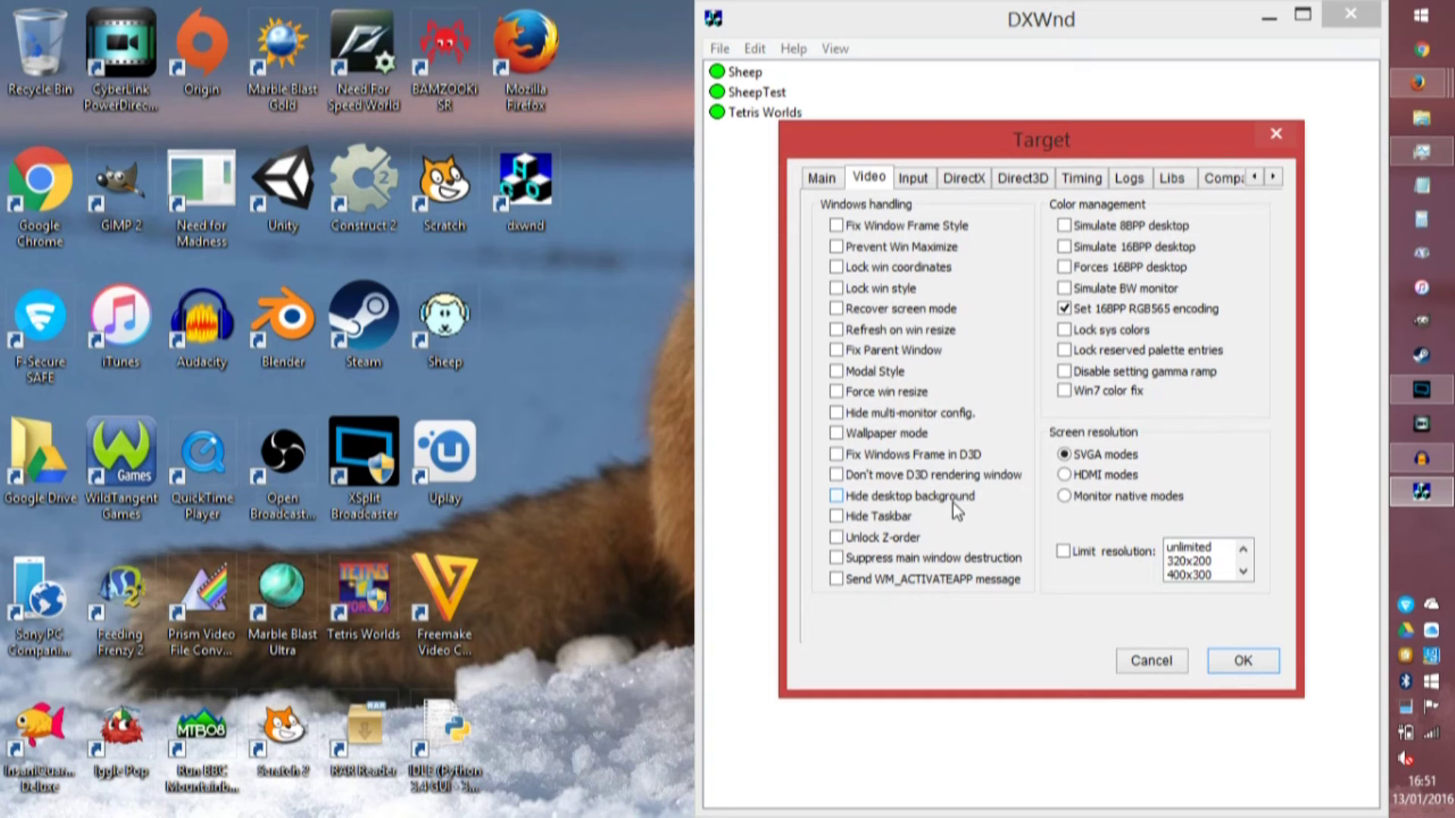
pyautogui.click(1244, 572)
pyautogui.click(1243, 573)
pyautogui.click(1244, 572)
pyautogui.click(1243, 572)
pyautogui.click(1244, 550)
pyautogui.click(1244, 550)
pyautogui.click(964, 176)
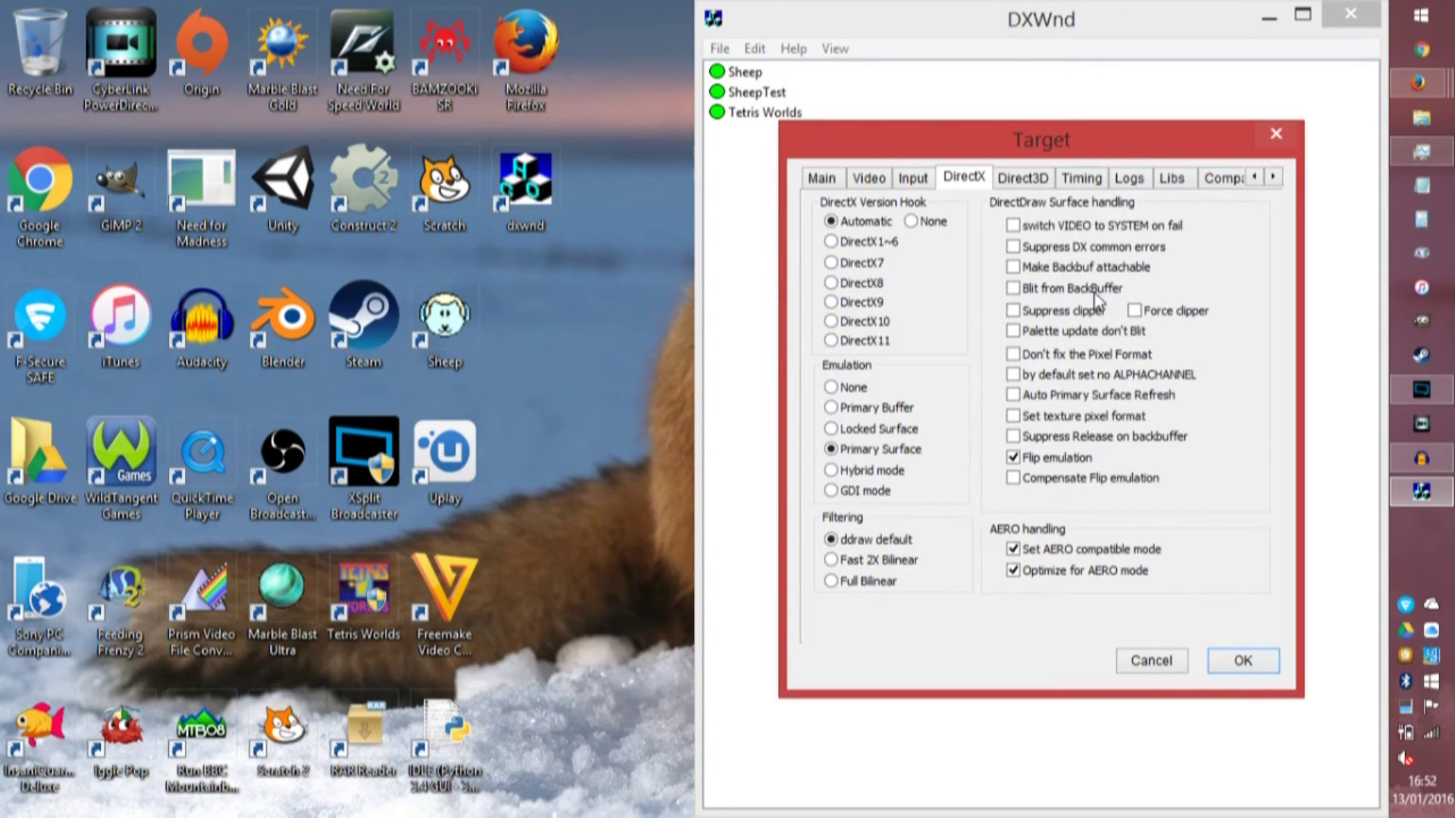
pyautogui.click(1025, 180)
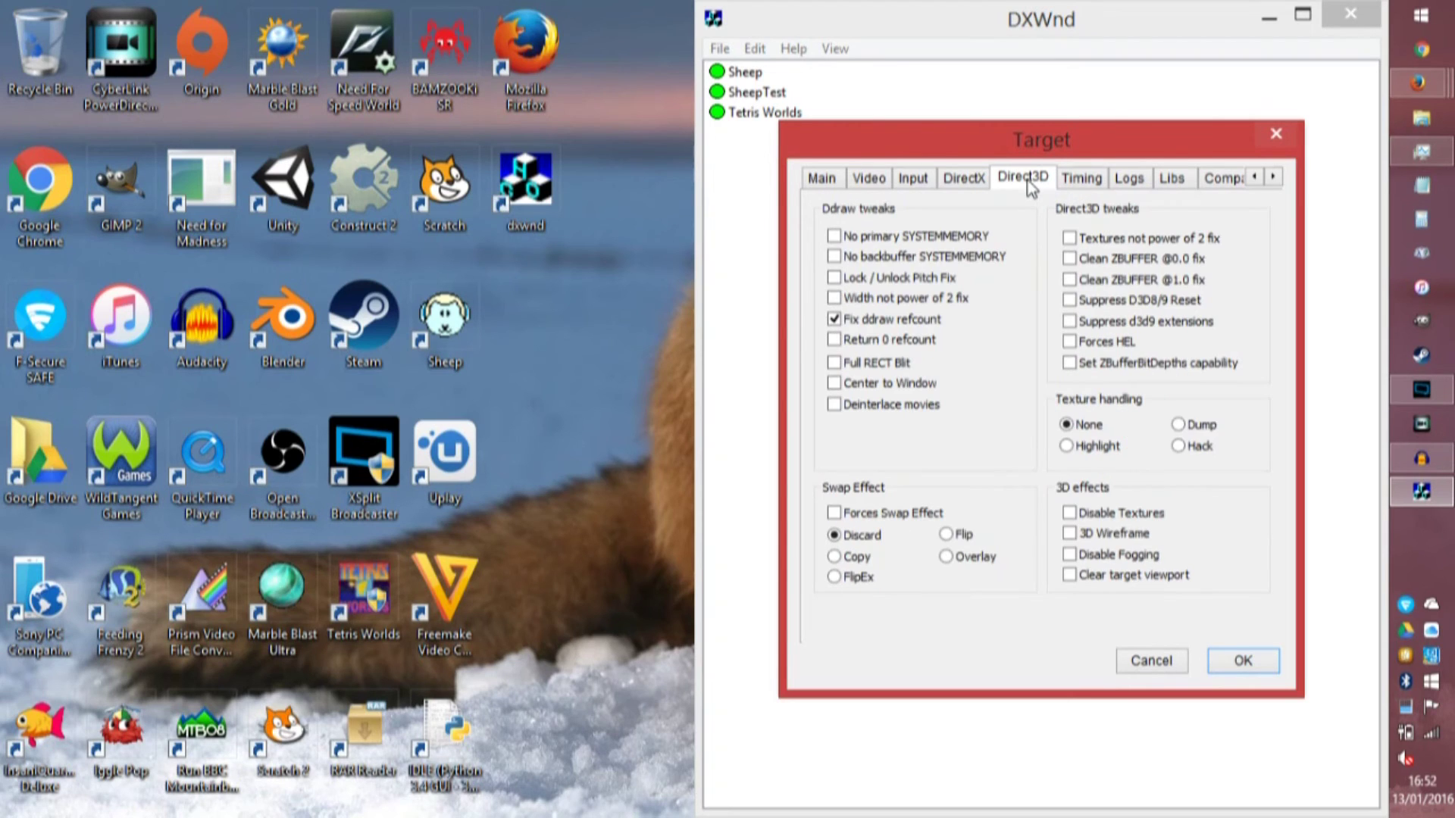
pyautogui.click(1080, 179)
pyautogui.click(821, 177)
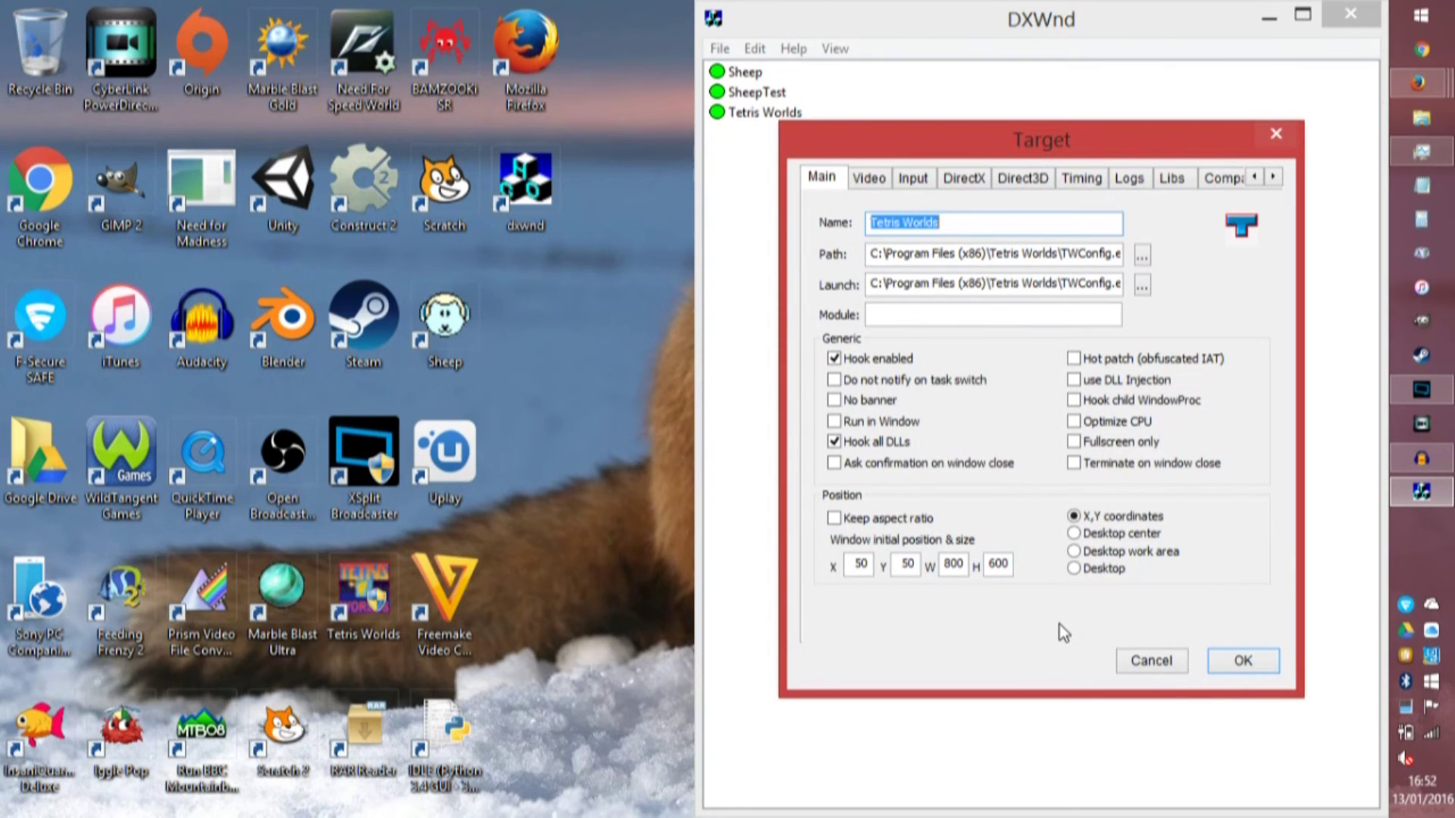
# Set the Tetris Worlds target's initial window size to width 900 and height 700 and confirm the changes.
pyautogui.click(966, 565)
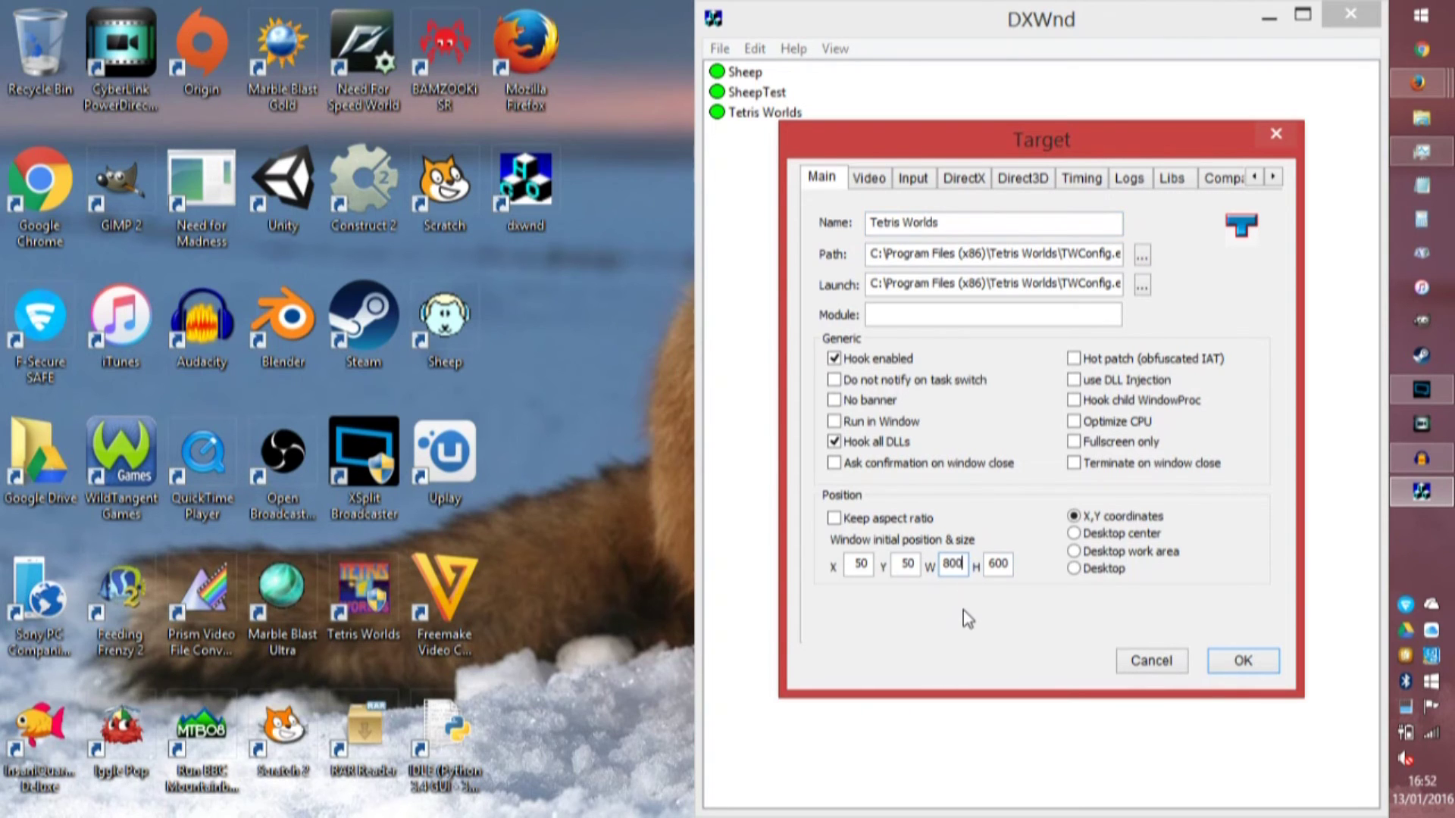
pyautogui.press('BackSpace')
pyautogui.write('900')
pyautogui.doubleClick(999, 565)
pyautogui.write('70')
pyautogui.click(1241, 662)
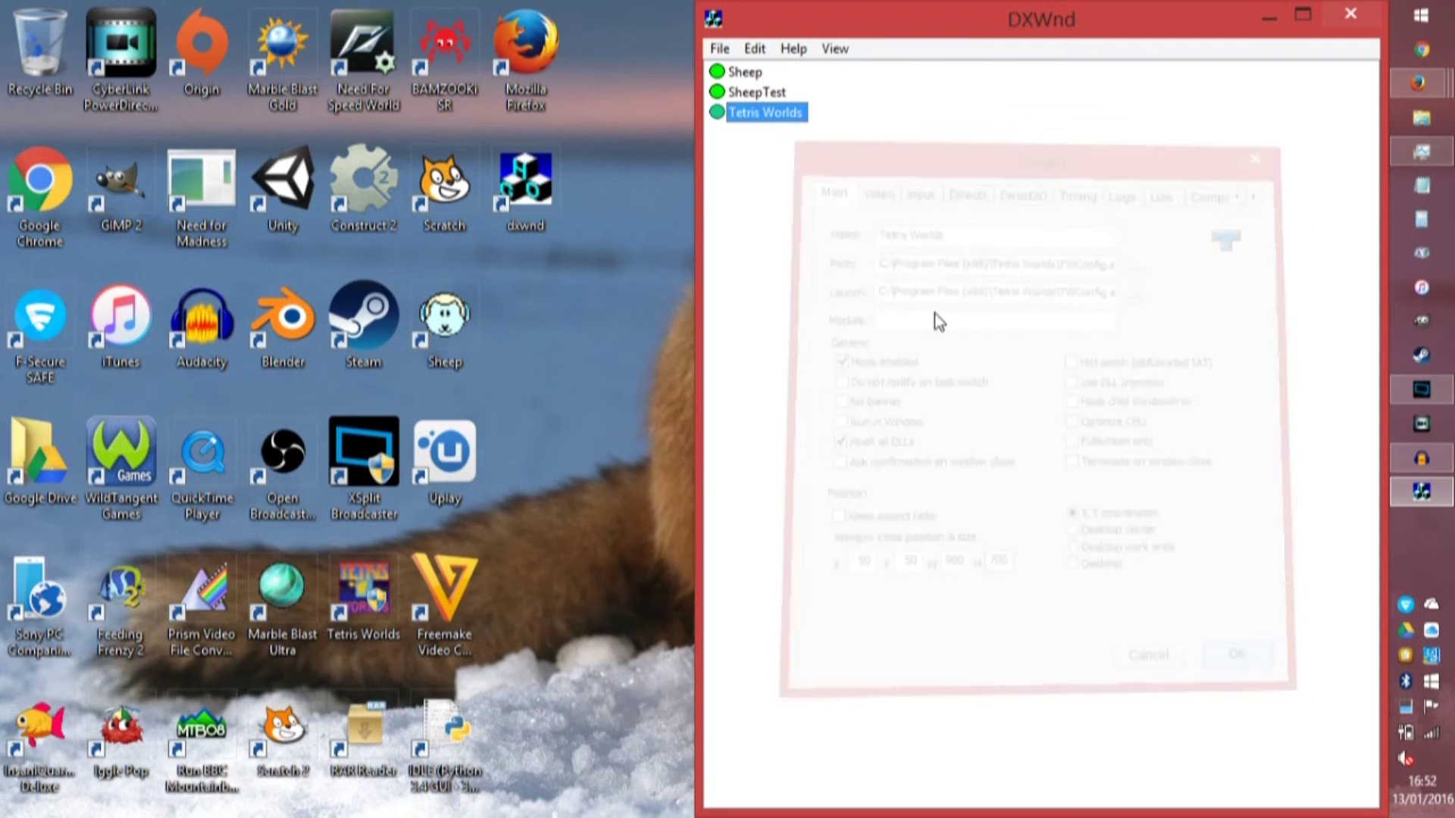
# Run the Tetris Worlds target, start the game from its configuration window, and minimize and restore the game window.
pyautogui.doubleClick(739, 113)
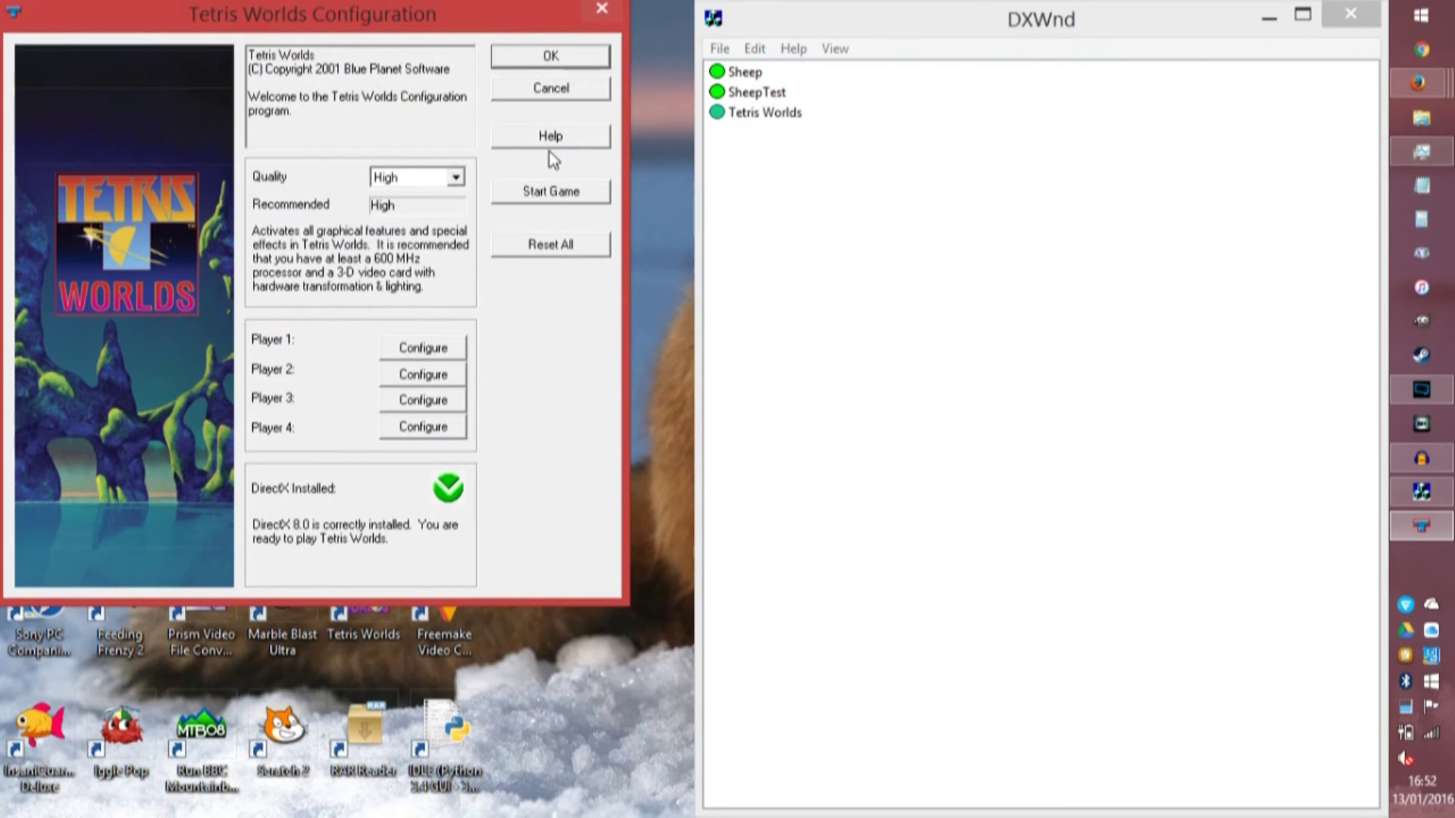
pyautogui.click(565, 191)
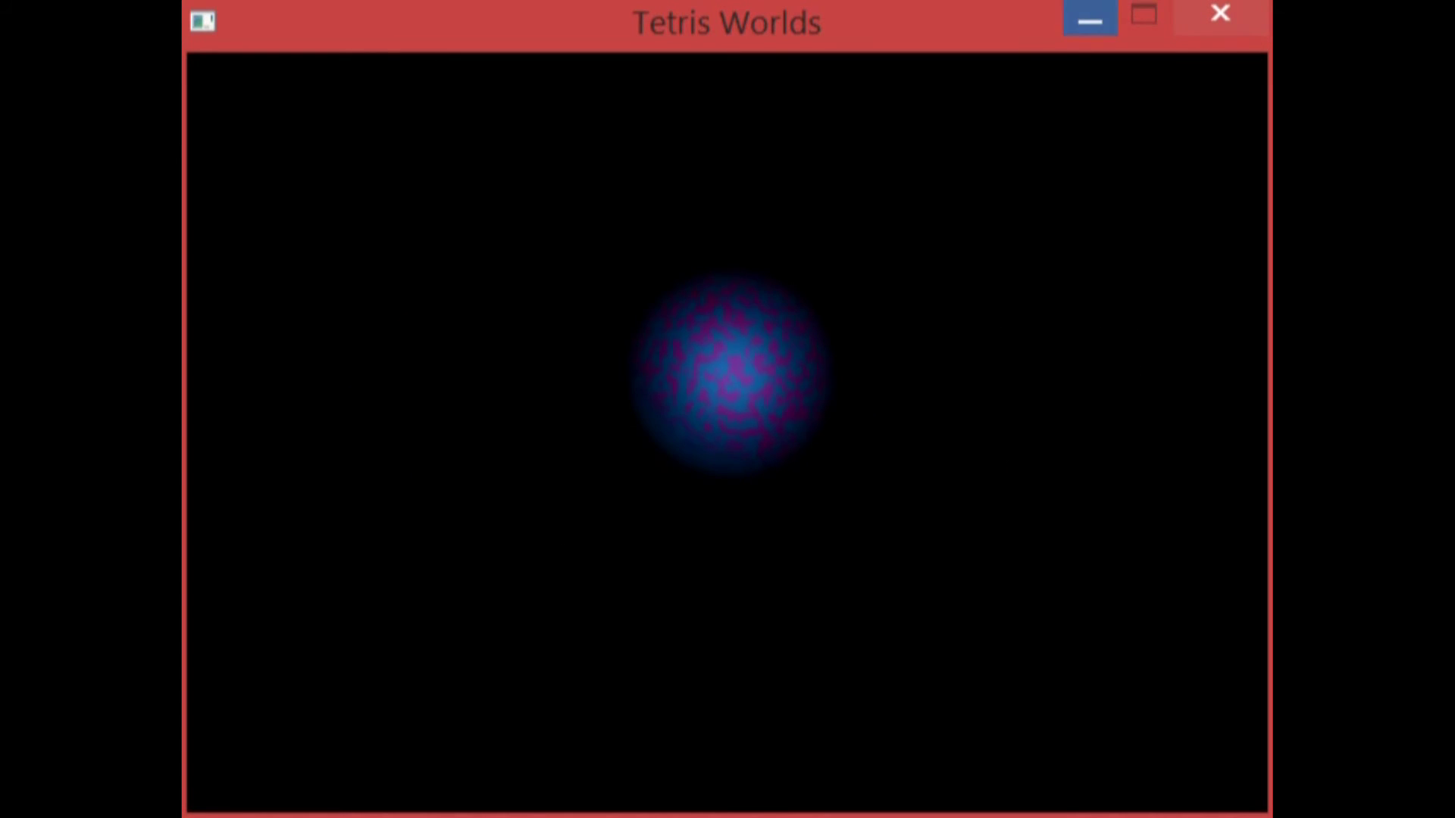
pyautogui.click(1090, 21)
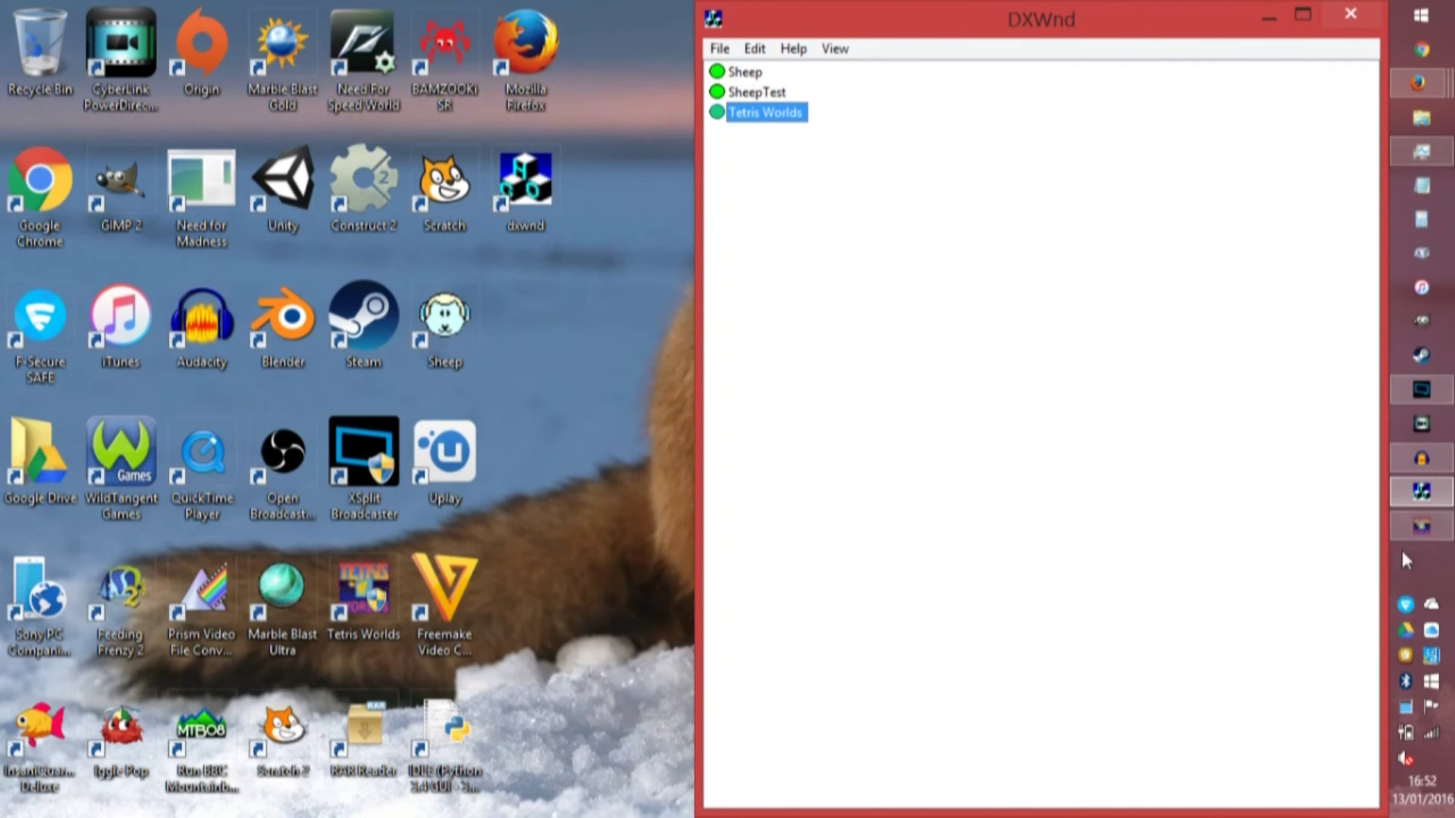
pyautogui.click(1410, 529)
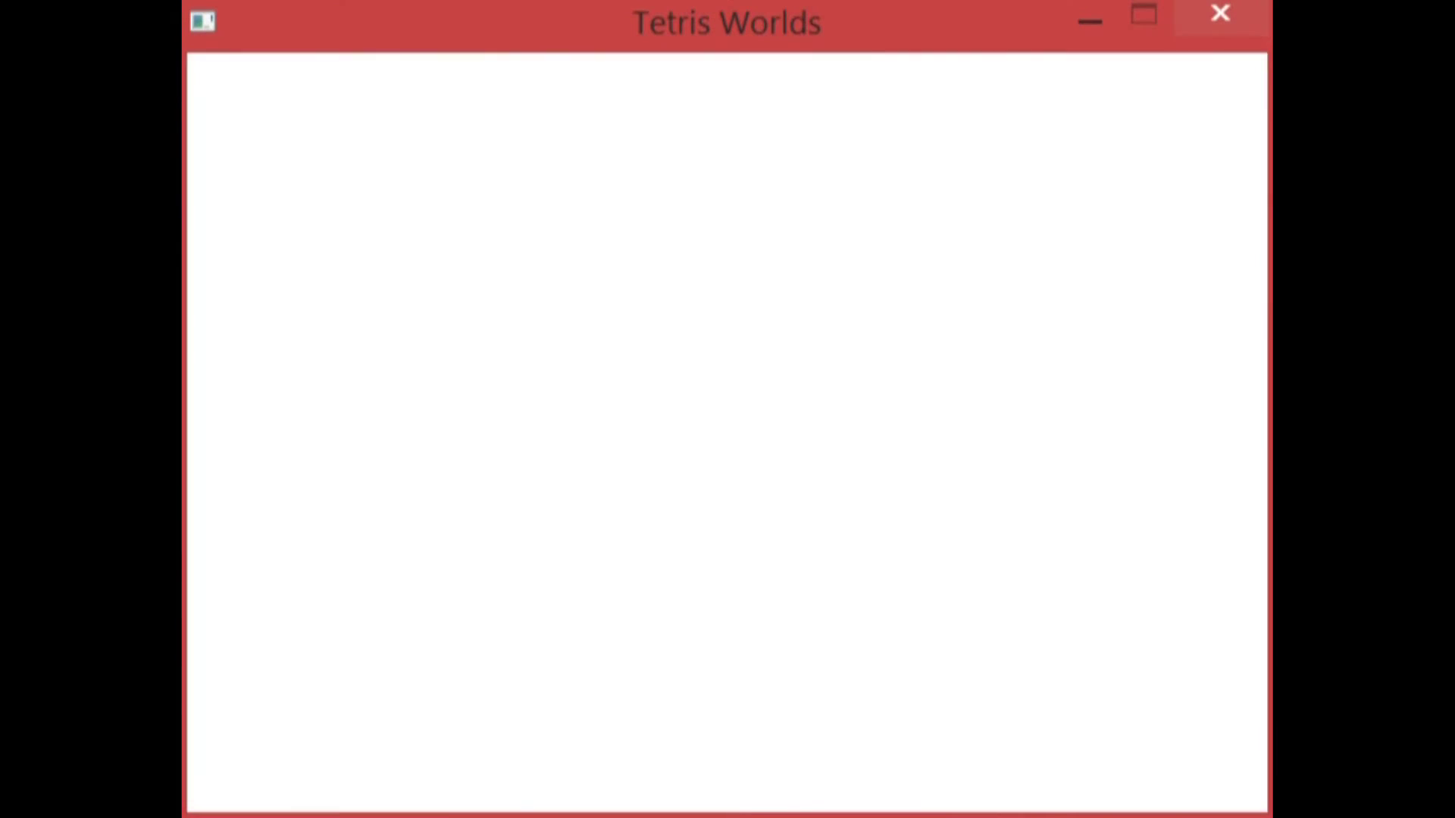
# Test moving through the game's main menu and open Story Mode.
pyautogui.press('Down')
pyautogui.press('Down')
pyautogui.press('Up')
pyautogui.press('Up')
pyautogui.press('Down')
pyautogui.press('Down')
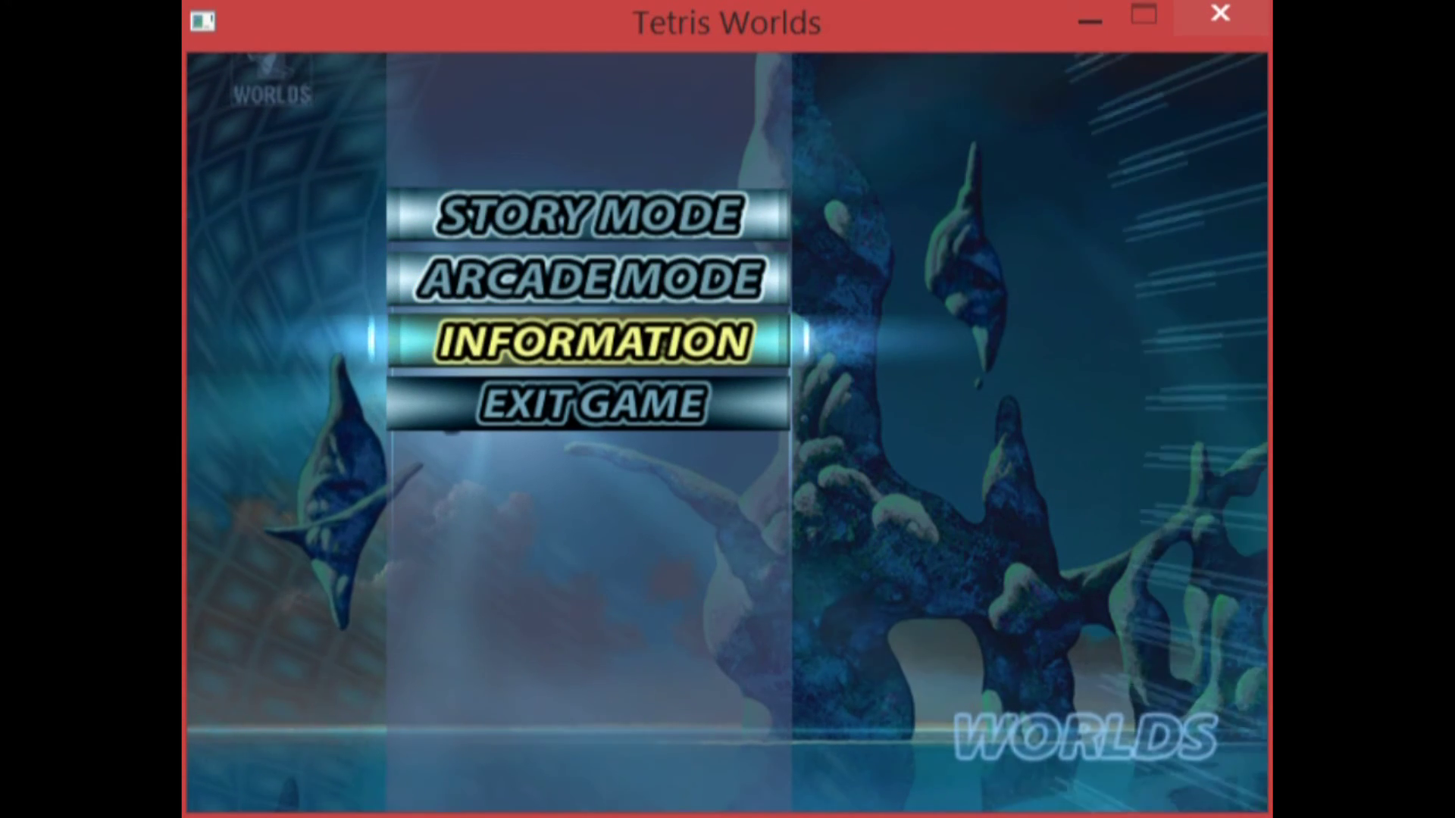
pyautogui.press('Up')
pyautogui.press('Up')
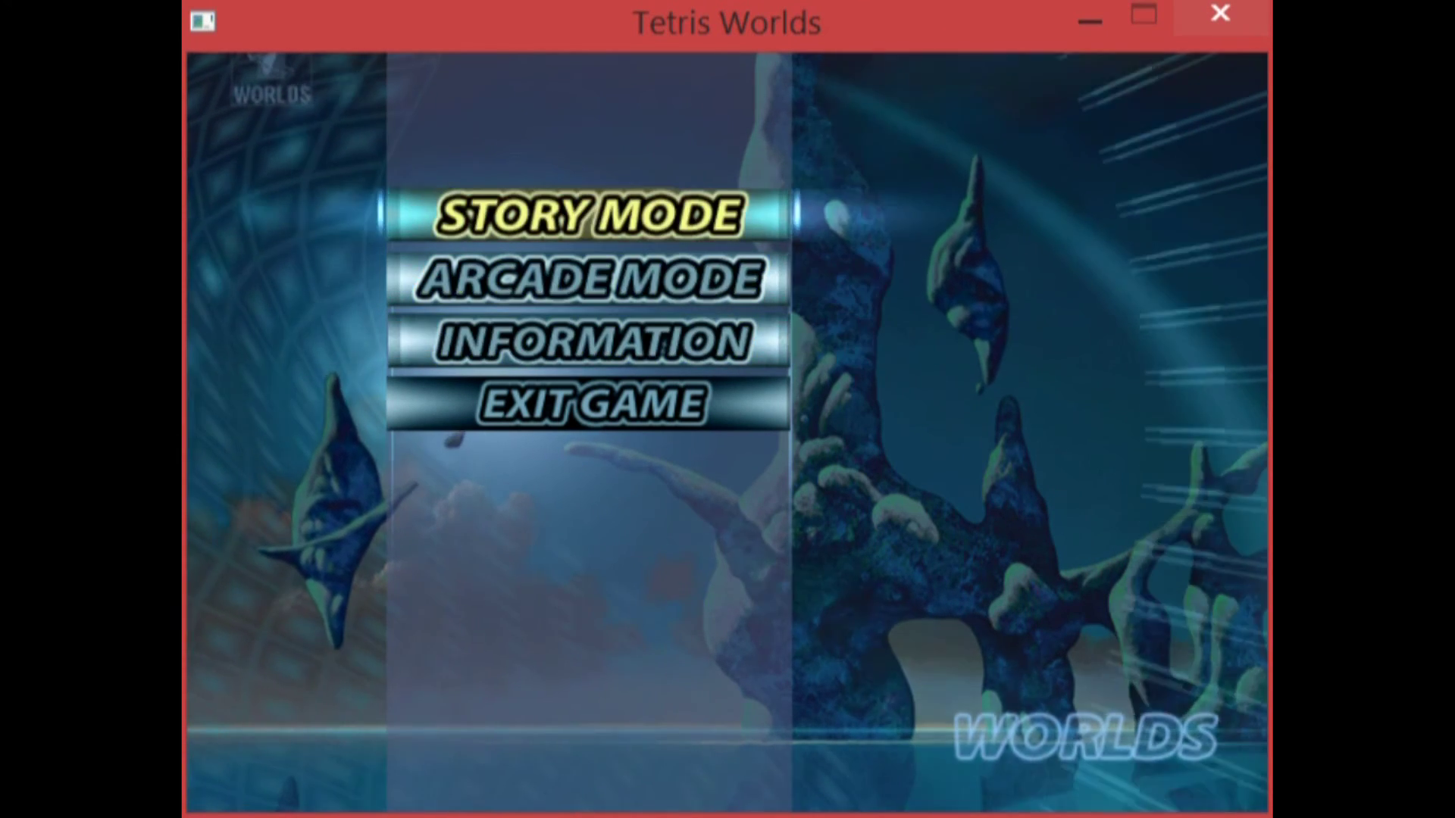
pyautogui.press('Return')
# Look through the Story Mode menu entries and open Options.
pyautogui.press('Down')
pyautogui.press('Down')
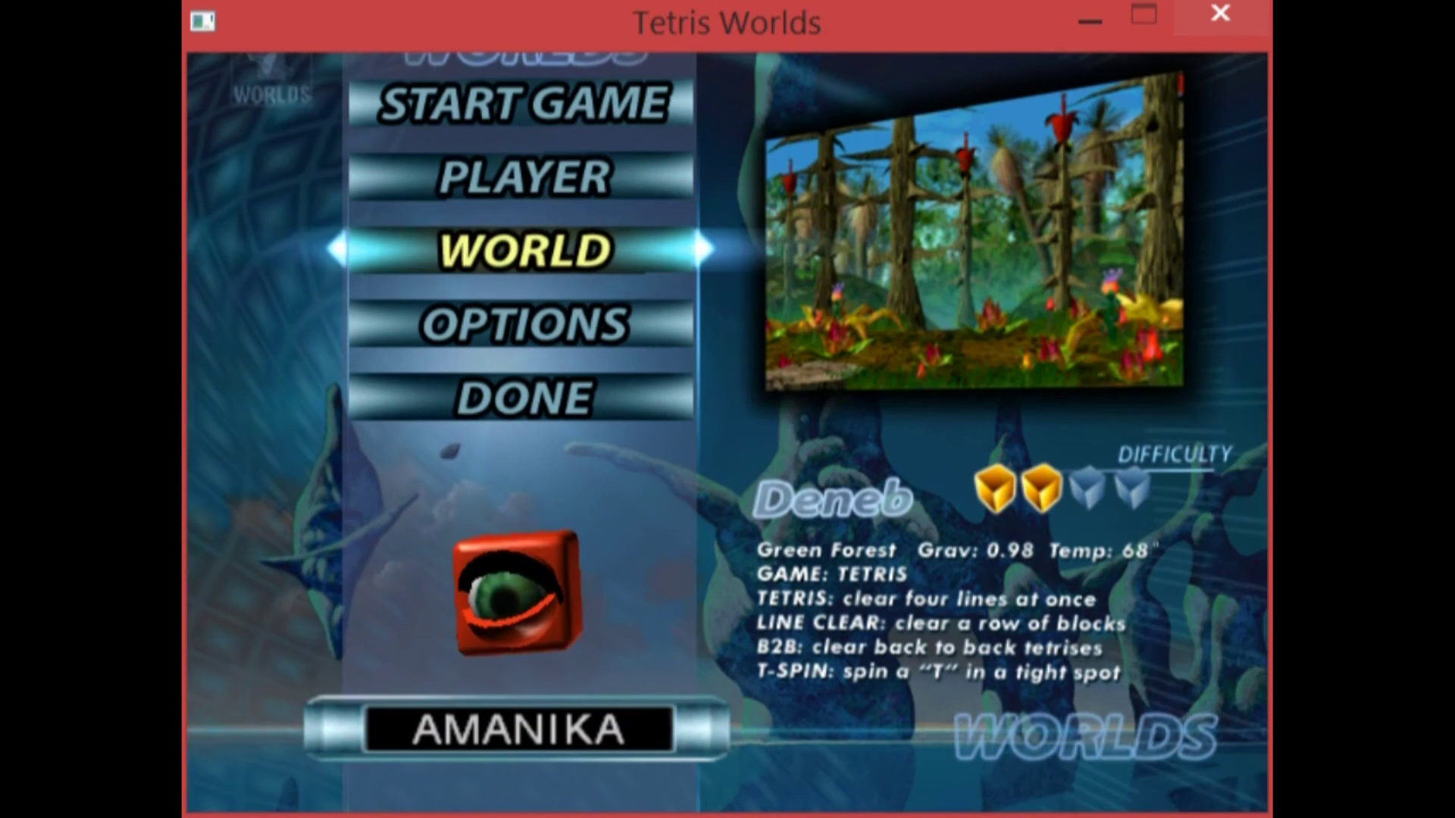
pyautogui.press('Down')
pyautogui.press('Up')
pyautogui.press('Up')
pyautogui.press('Up')
pyautogui.press('Up')
pyautogui.press('Down')
pyautogui.press('Down')
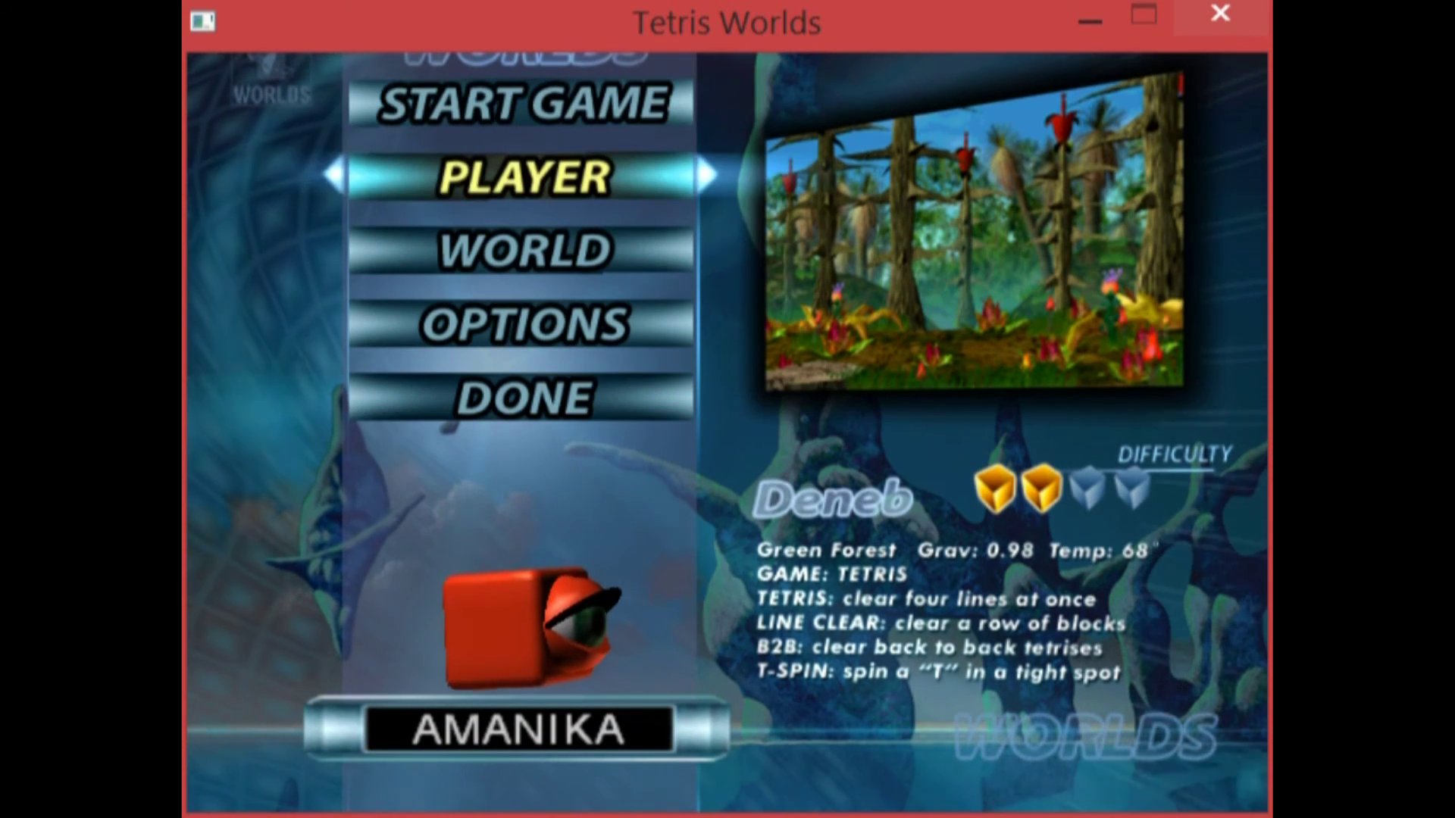
pyautogui.press('Up')
pyautogui.press('Down')
pyautogui.press('Down')
pyautogui.press('Down')
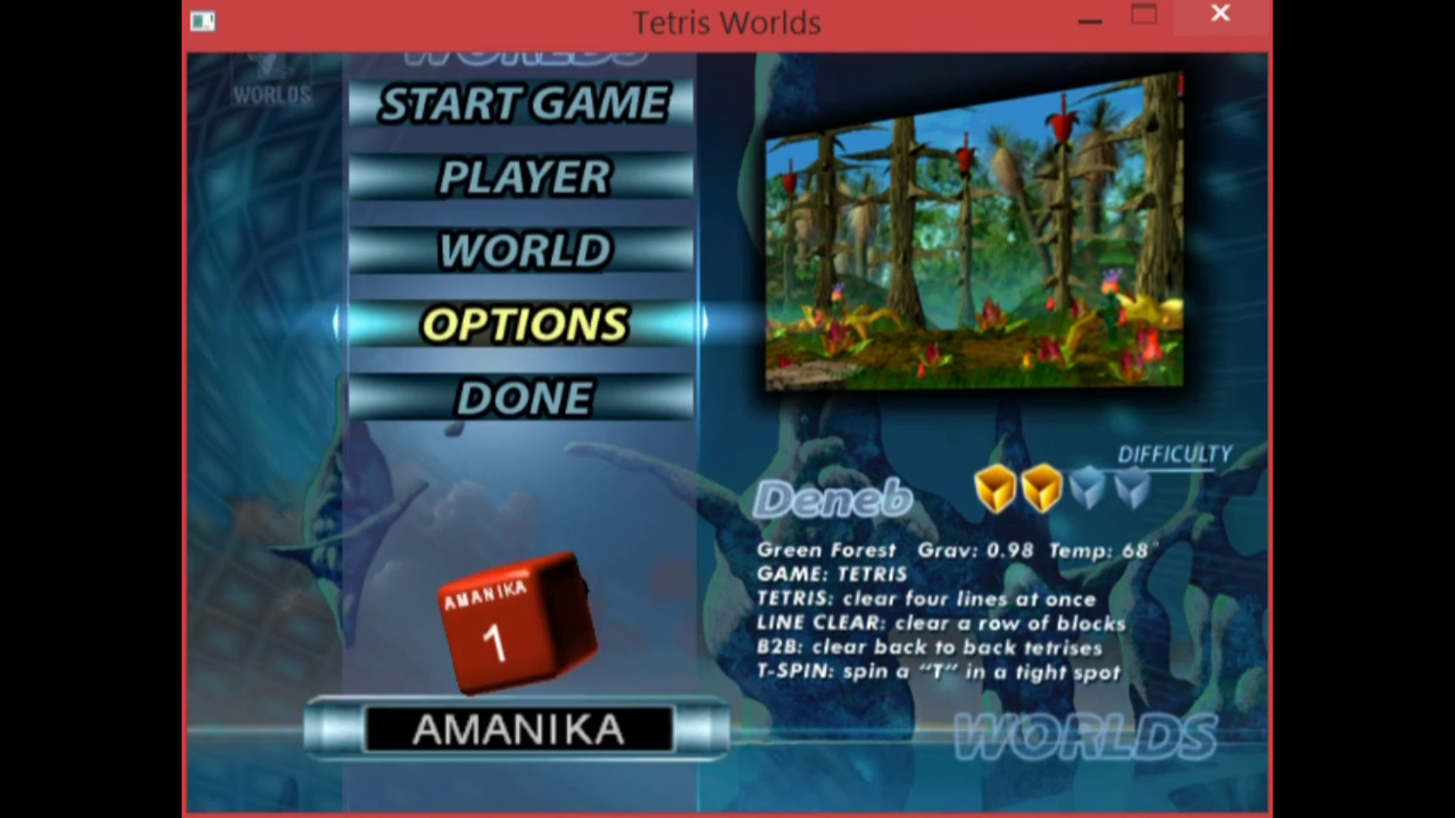
pyautogui.press('Down')
pyautogui.press('Up')
pyautogui.press('Return')
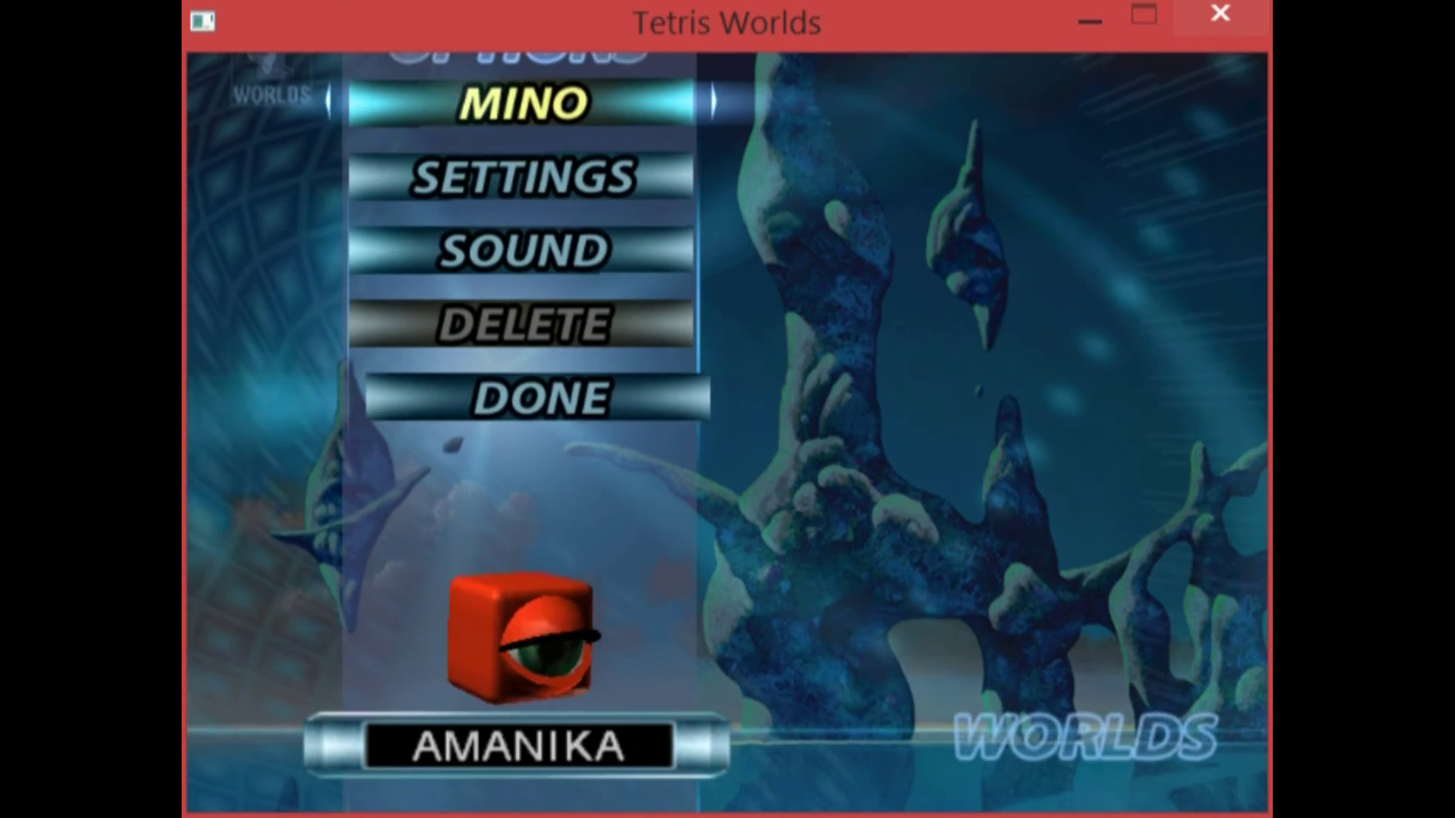
# View the Next, Ghost and Hold entries in the game's Settings and return to Options.
pyautogui.press('Down')
pyautogui.press('Return')
pyautogui.press('Down')
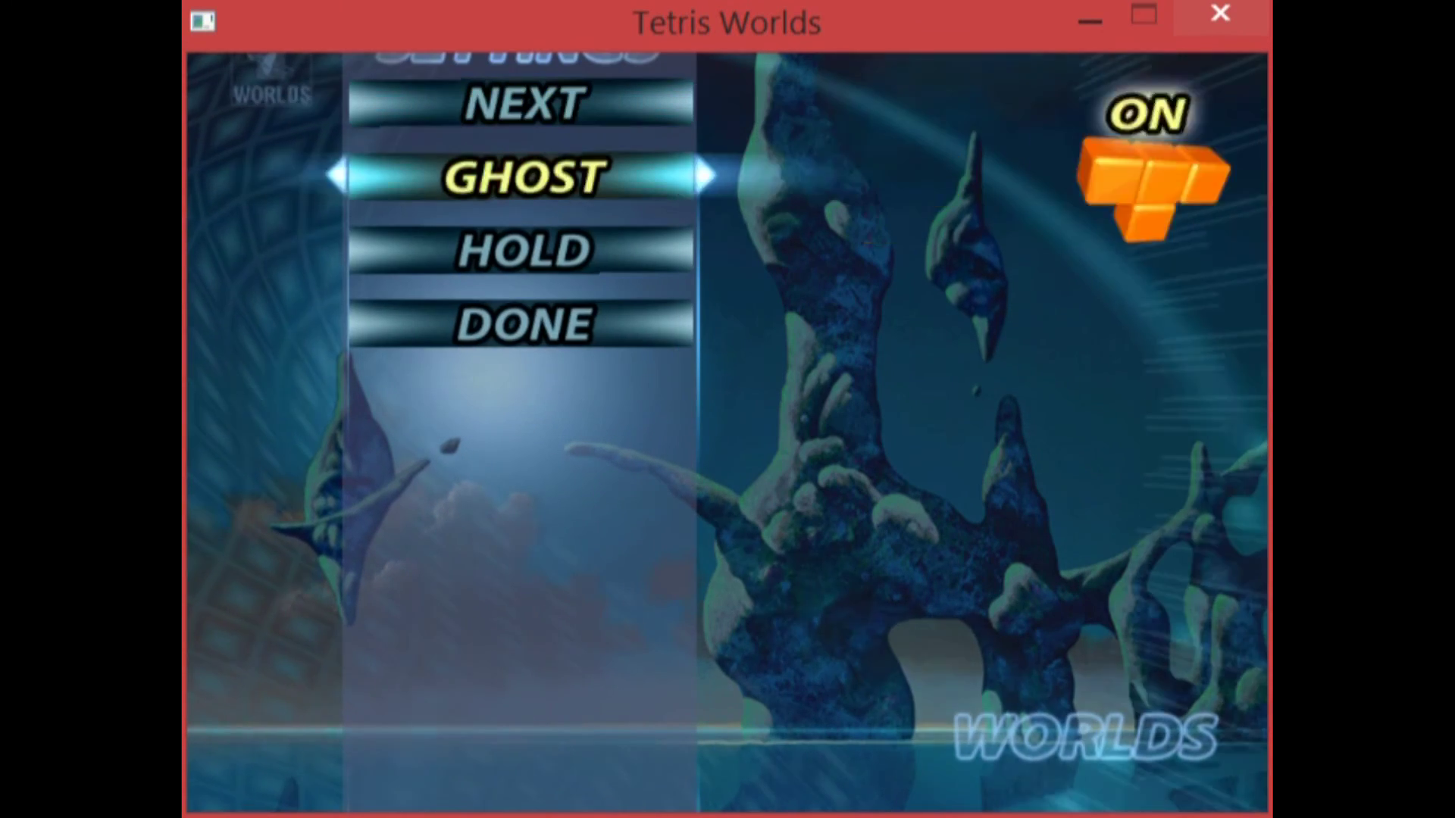
pyautogui.press('Down')
pyautogui.press('Down')
pyautogui.press('Return')
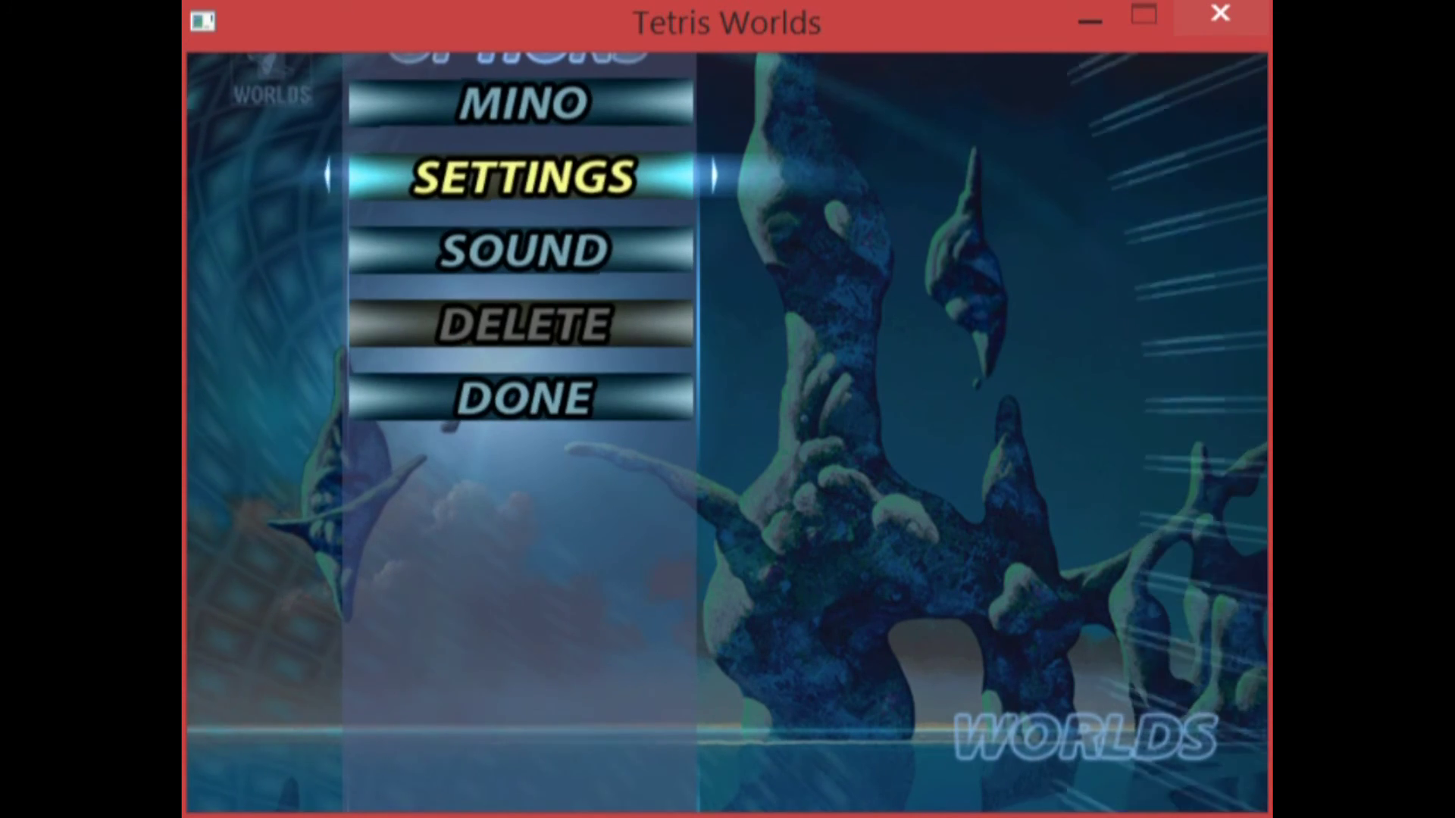
# Look through the game's Sound options and leave Options for the Story Mode menu.
pyautogui.press('Down')
pyautogui.press('Down')
pyautogui.press('Up')
pyautogui.press('Return')
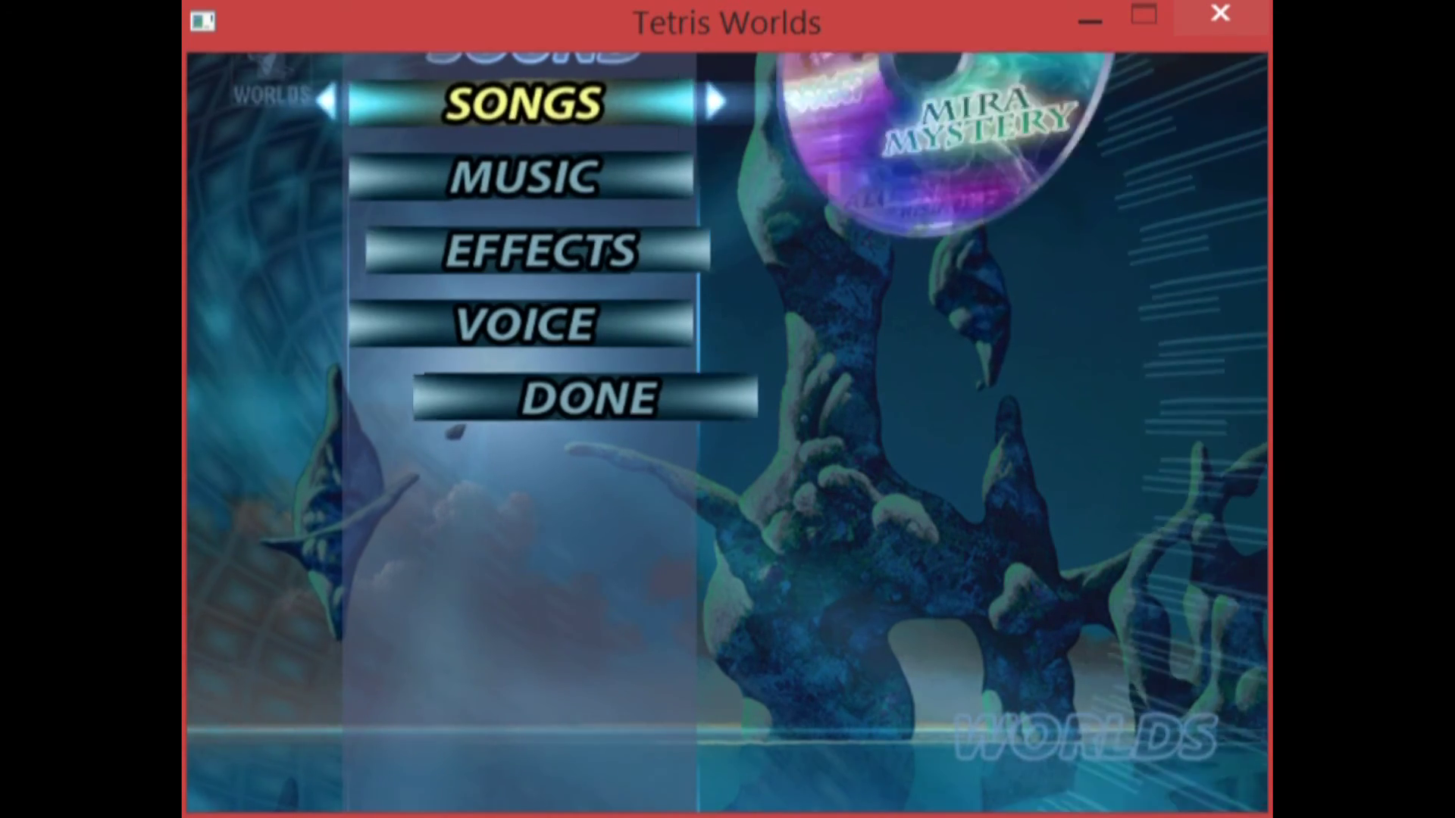
pyautogui.press('Down')
pyautogui.press('Down')
pyautogui.press('Down')
pyautogui.press('Down')
pyautogui.press('Return')
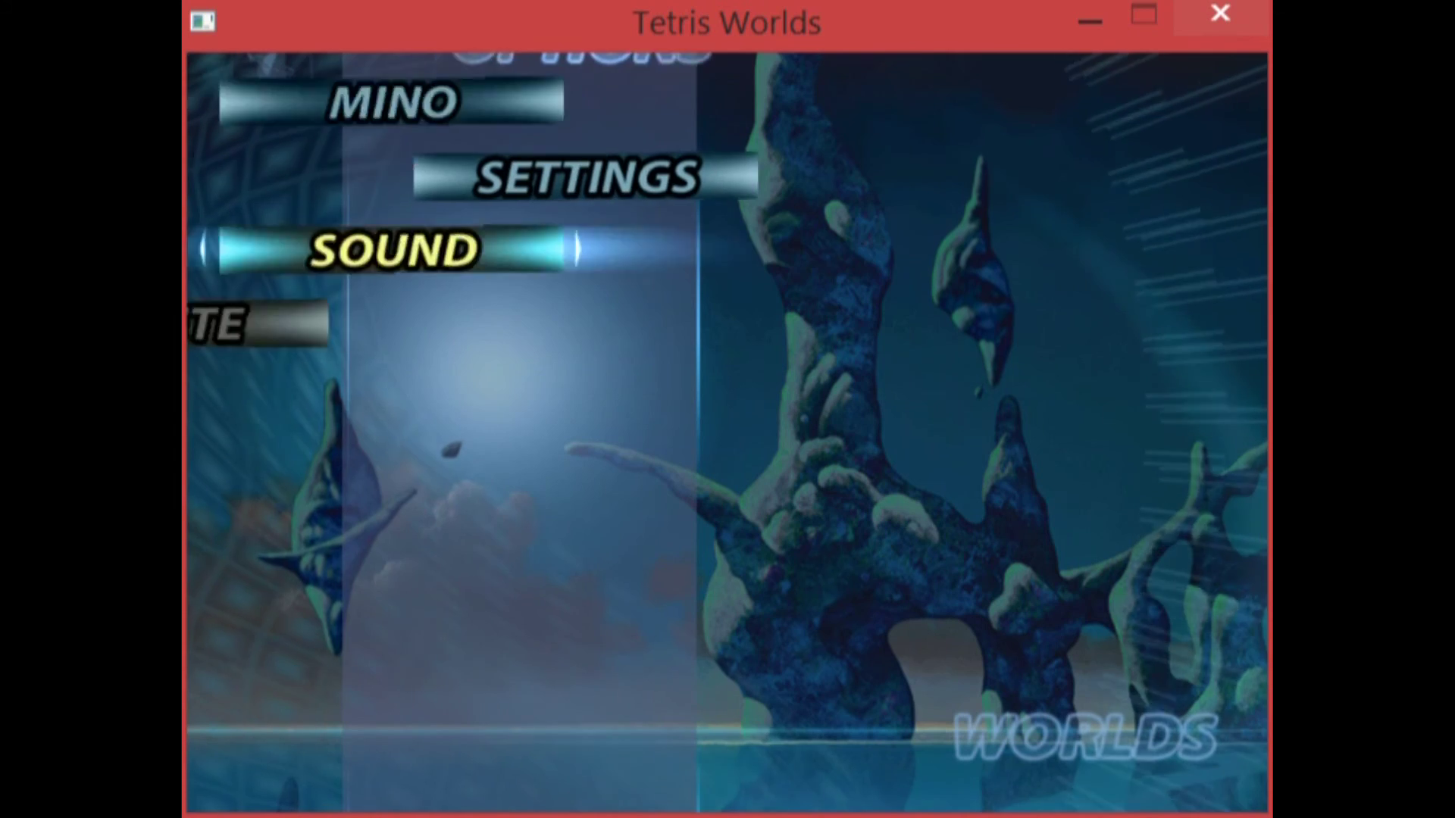
pyautogui.press('Down')
pyautogui.press('Down')
pyautogui.press('Up')
pyautogui.press('Return')
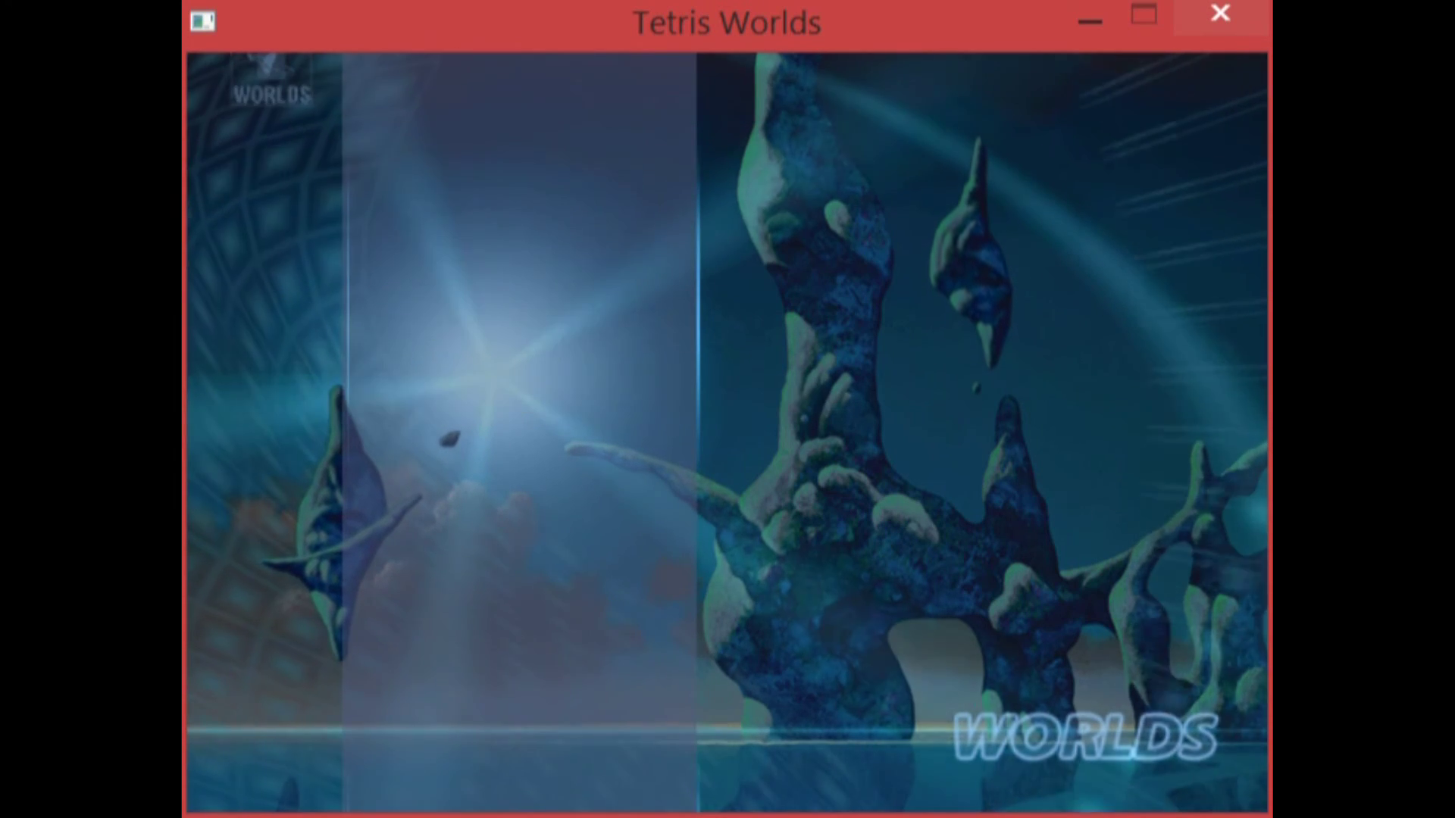
# Leave the Story Mode menu for the main menu and exit the game.
pyautogui.press('Down')
pyautogui.press('Down')
pyautogui.press('Down')
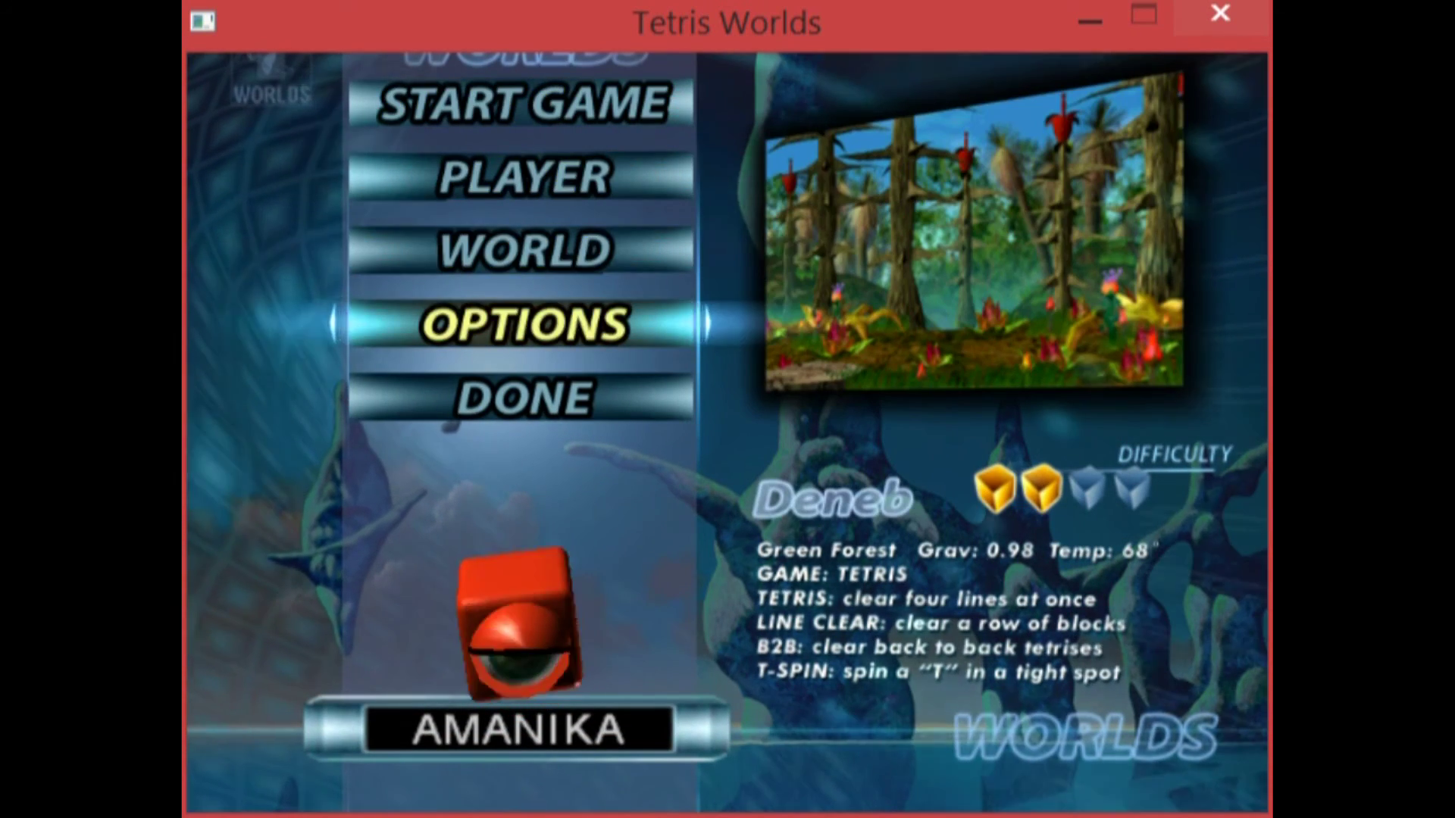
pyautogui.press('Up')
pyautogui.press('Up')
pyautogui.press('Up')
pyautogui.press('Escape')
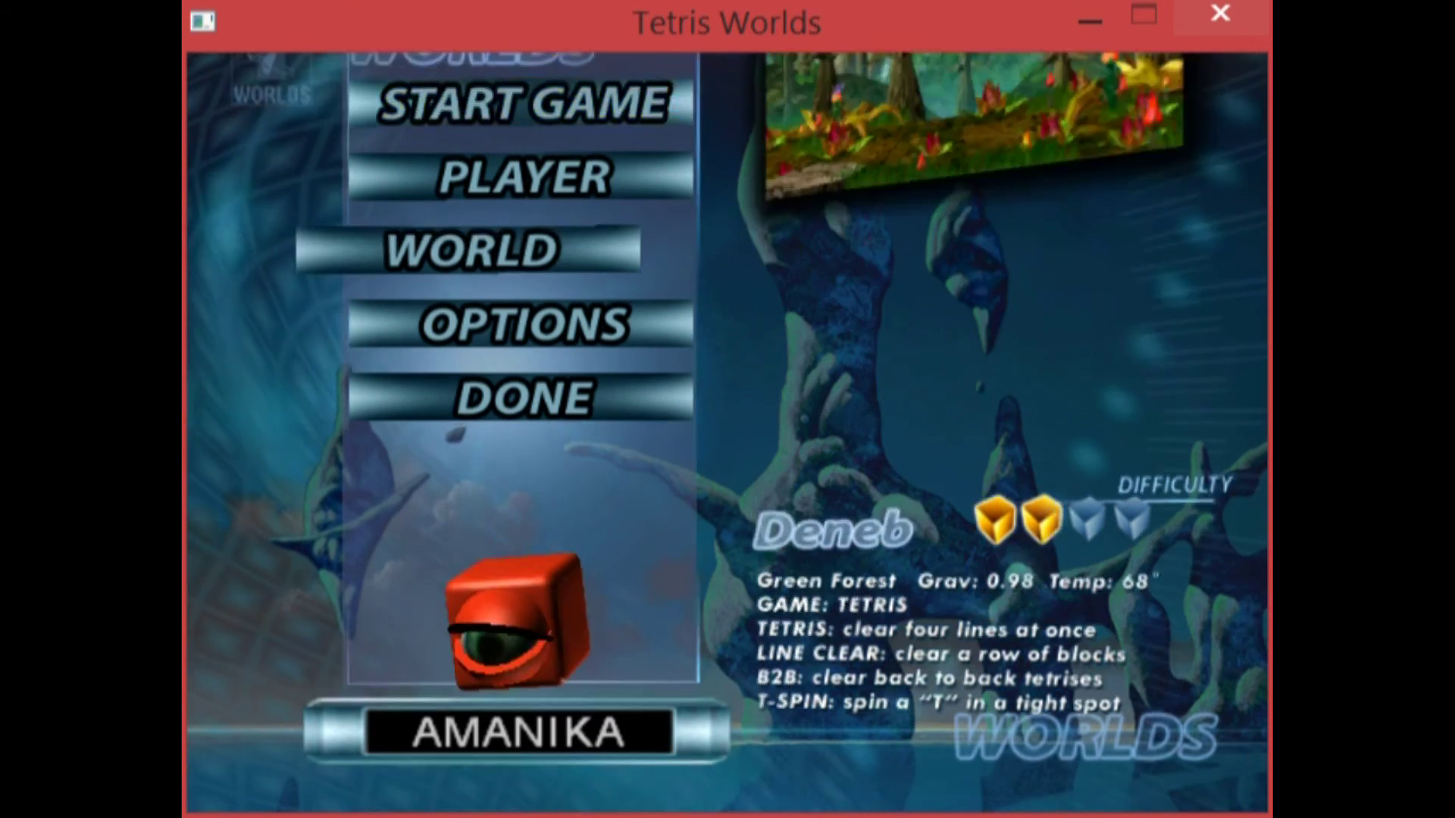
pyautogui.press('Down')
pyautogui.press('Down')
pyautogui.press('Down')
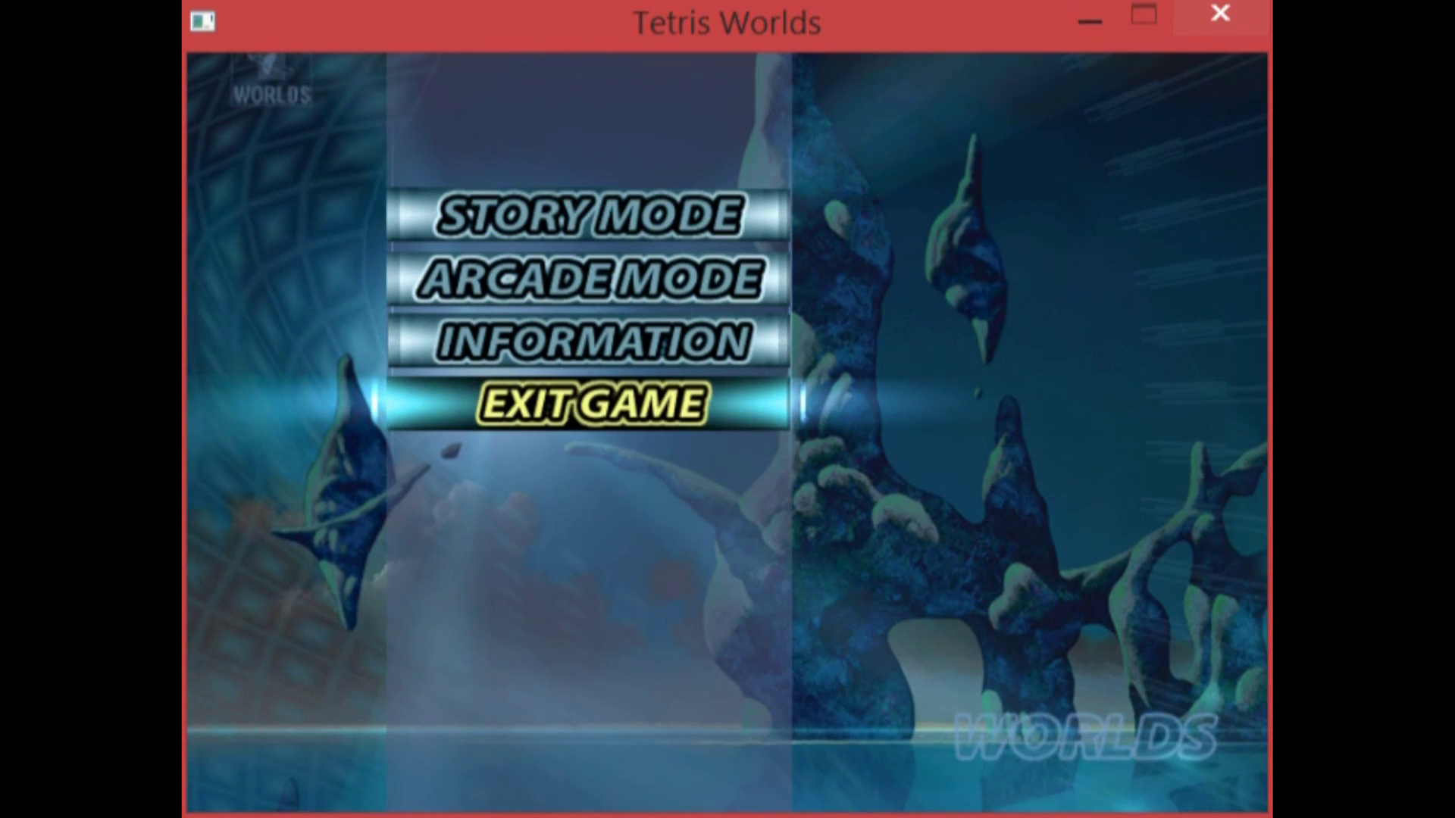
pyautogui.press('Return')
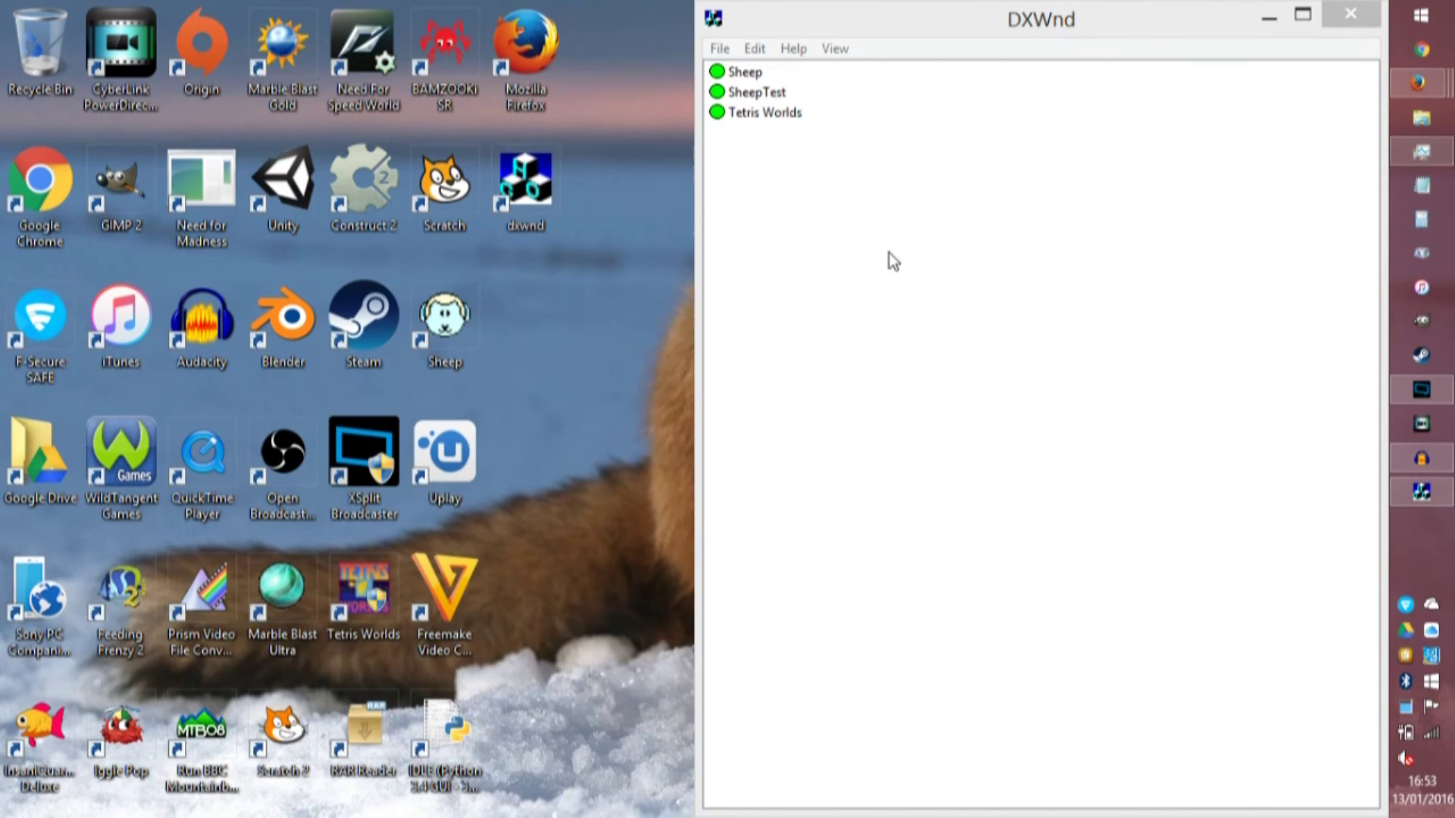
# Delete the Tetris Worlds target from the target list.
pyautogui.rightClick(749, 114)
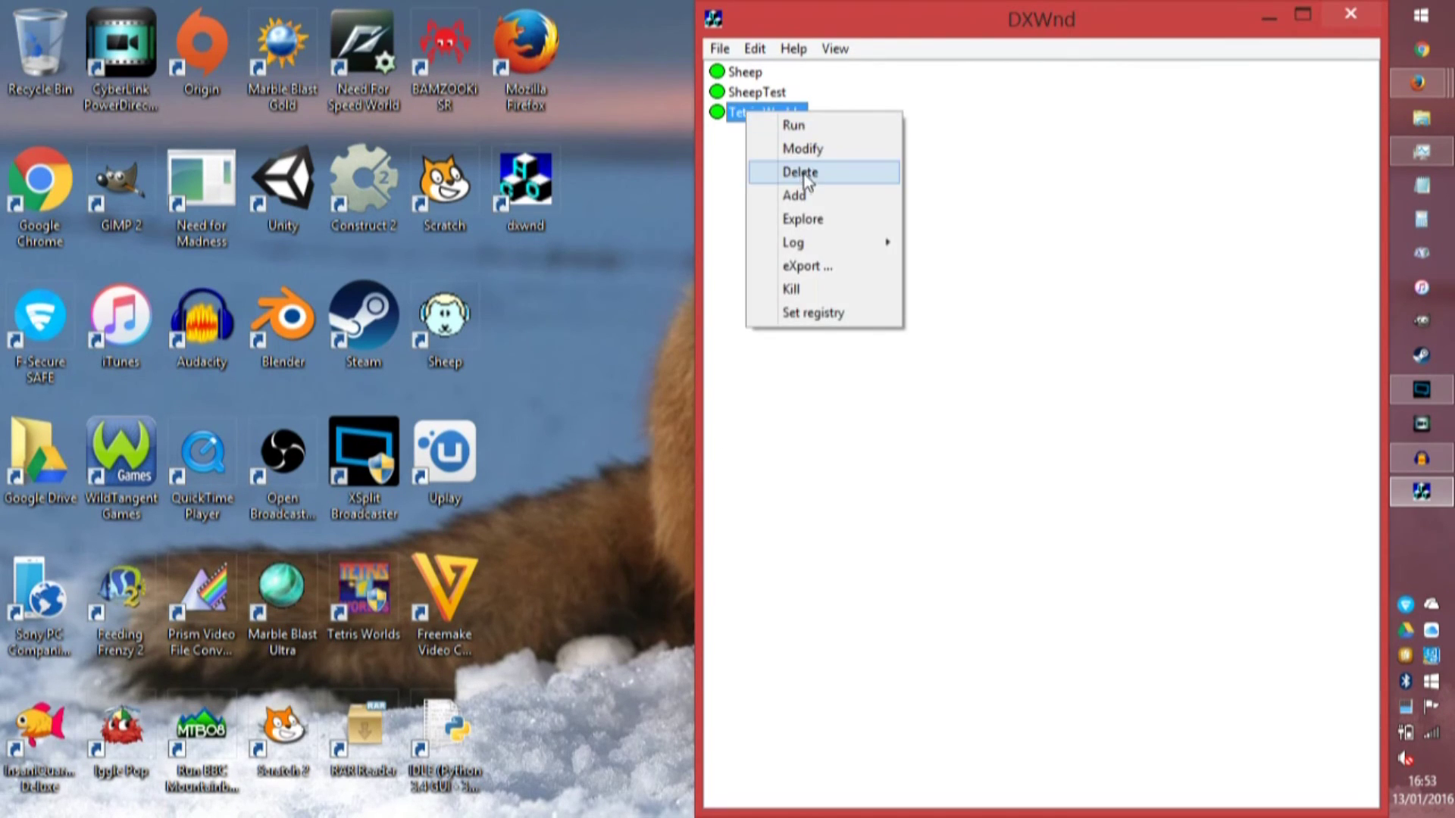
pyautogui.click(803, 175)
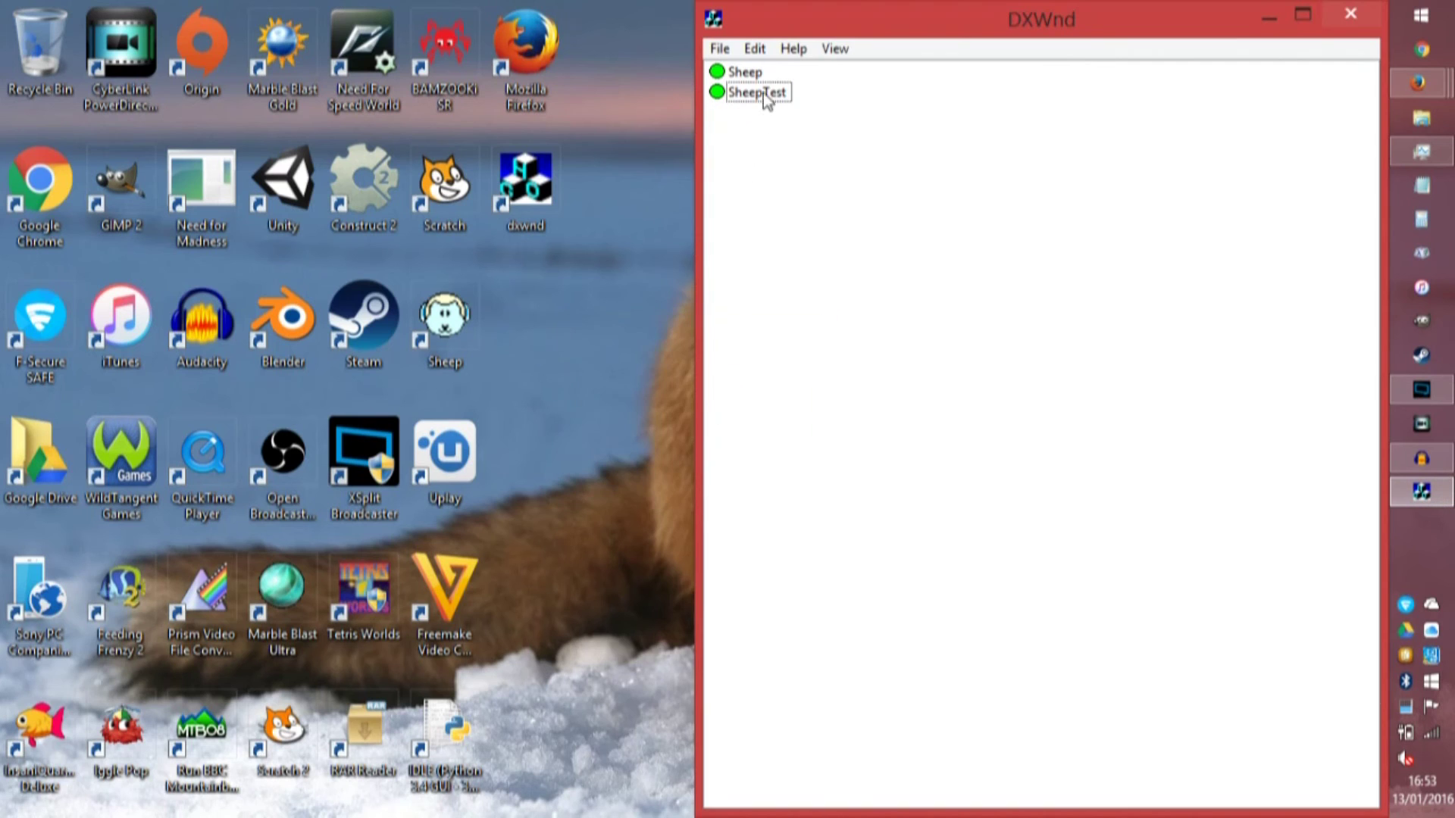
# Delete the SheepTest target from the target list and confirm the deletion.
pyautogui.rightClick(762, 93)
pyautogui.click(813, 151)
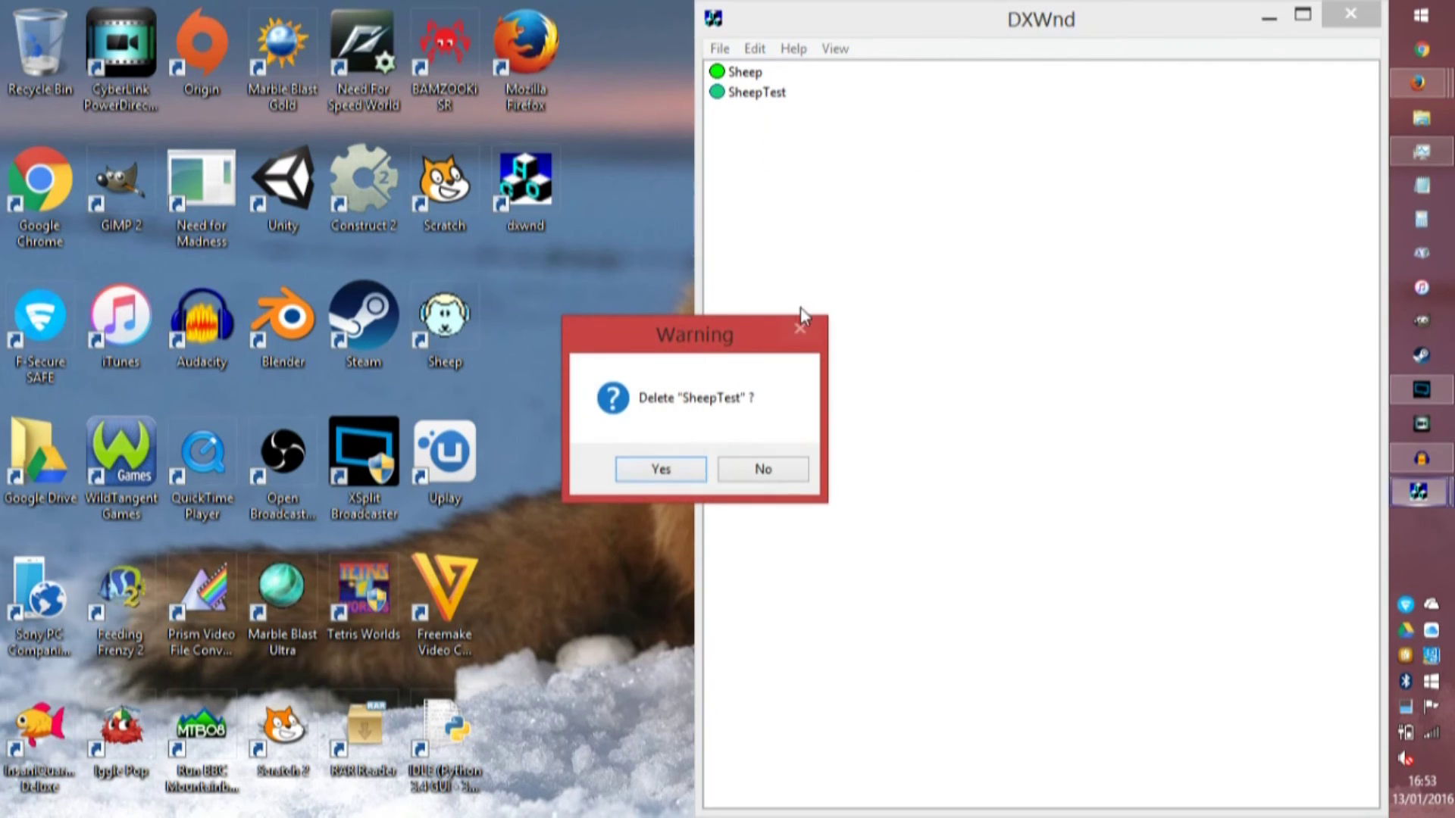
pyautogui.click(653, 469)
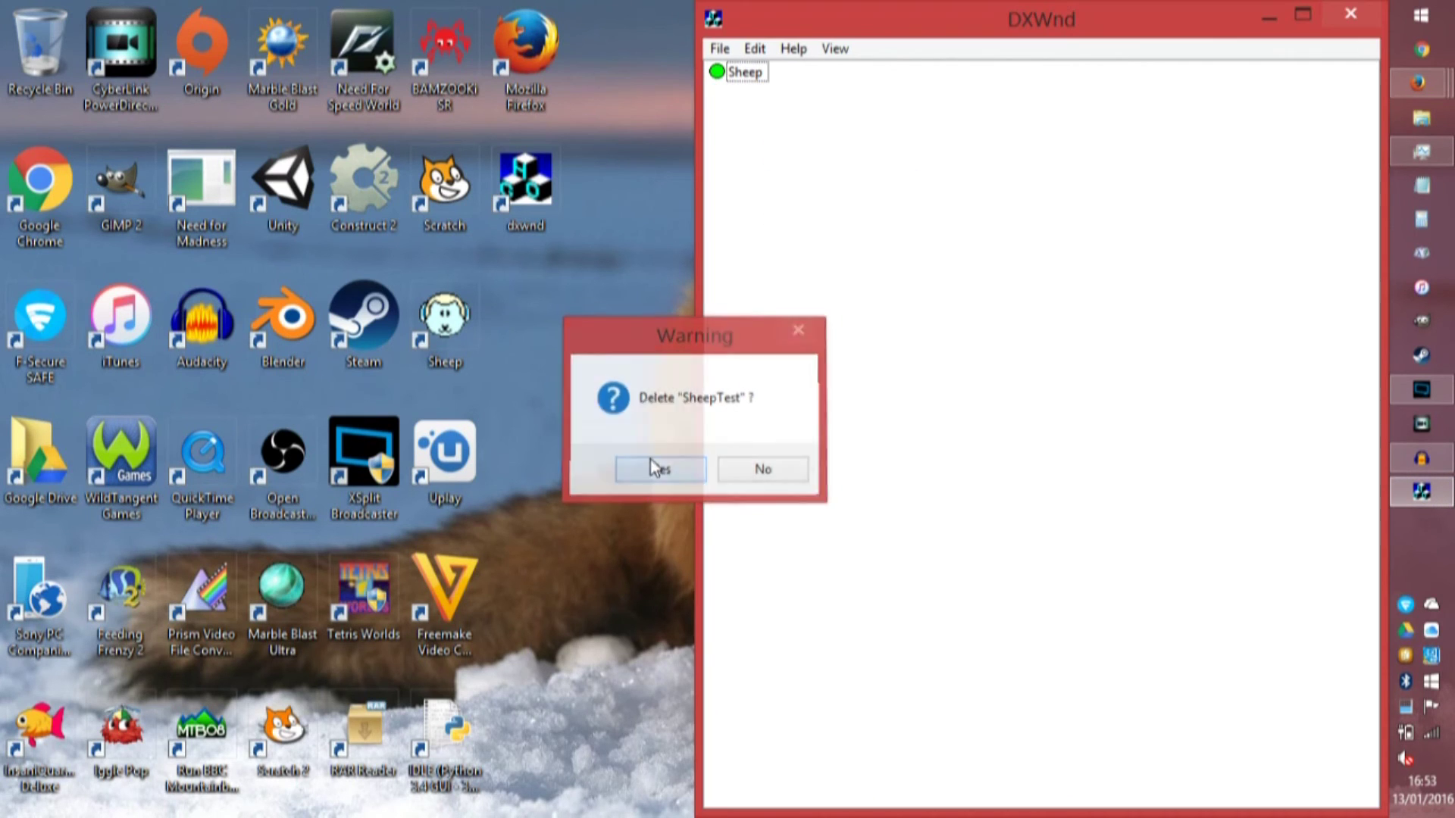
# Try to run the Sheep target and cancel its request for the game CD.
pyautogui.doubleClick(745, 71)
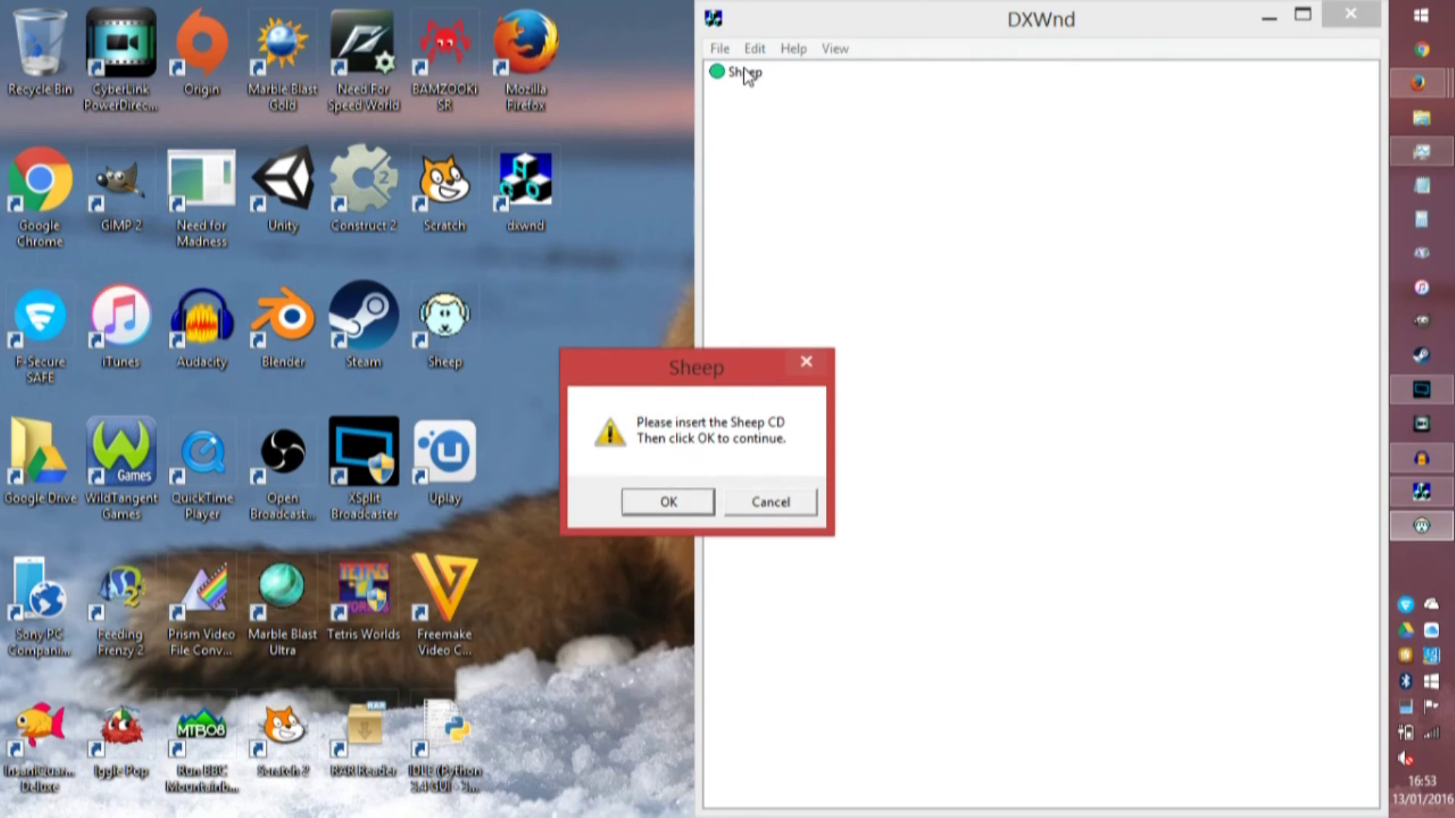
pyautogui.click(708, 501)
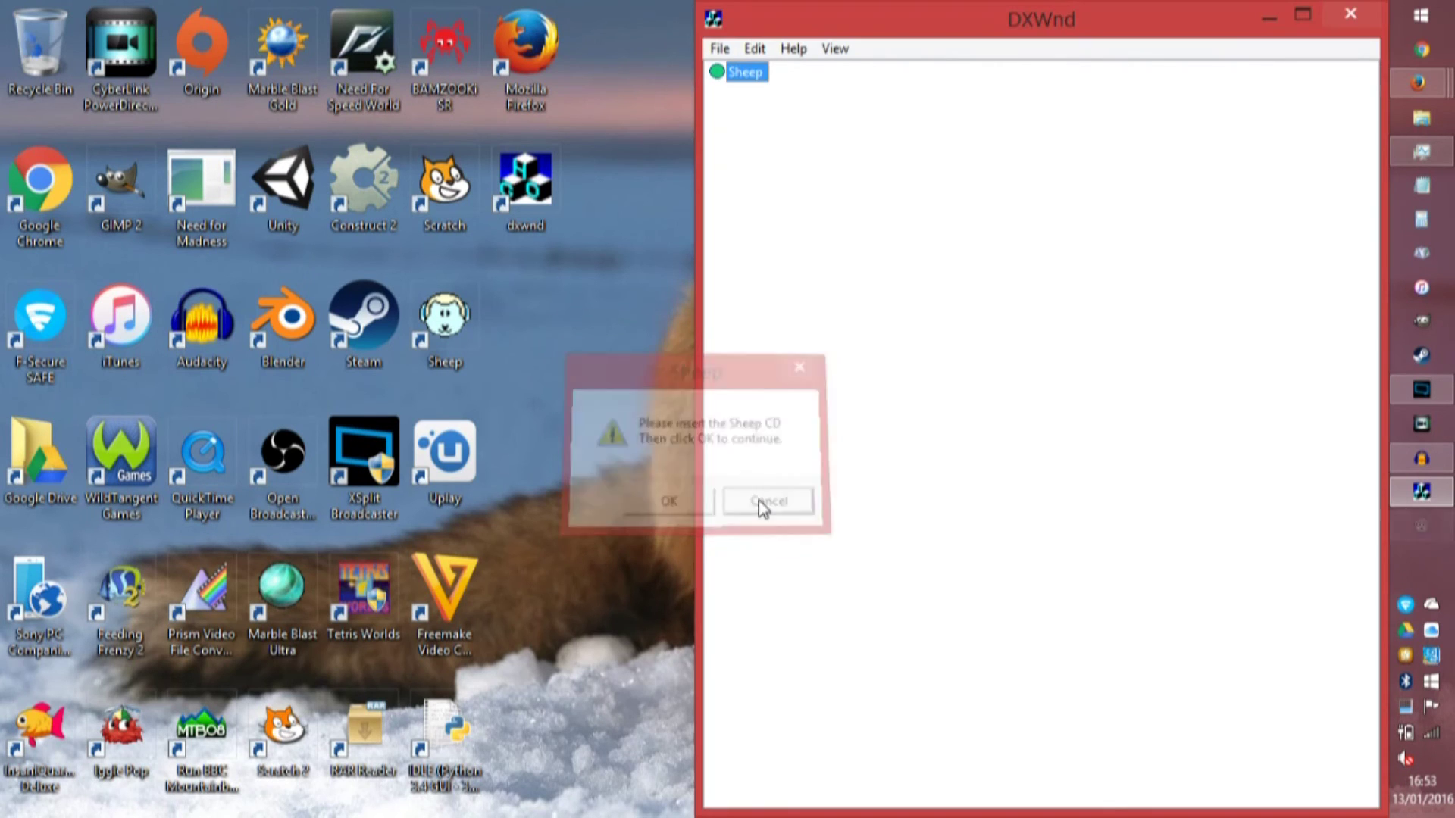
pyautogui.click(766, 415)
# Exit DXWnd, agreeing to its closing prompt, to return to the desktop.
pyautogui.moveTo(1454, 817)
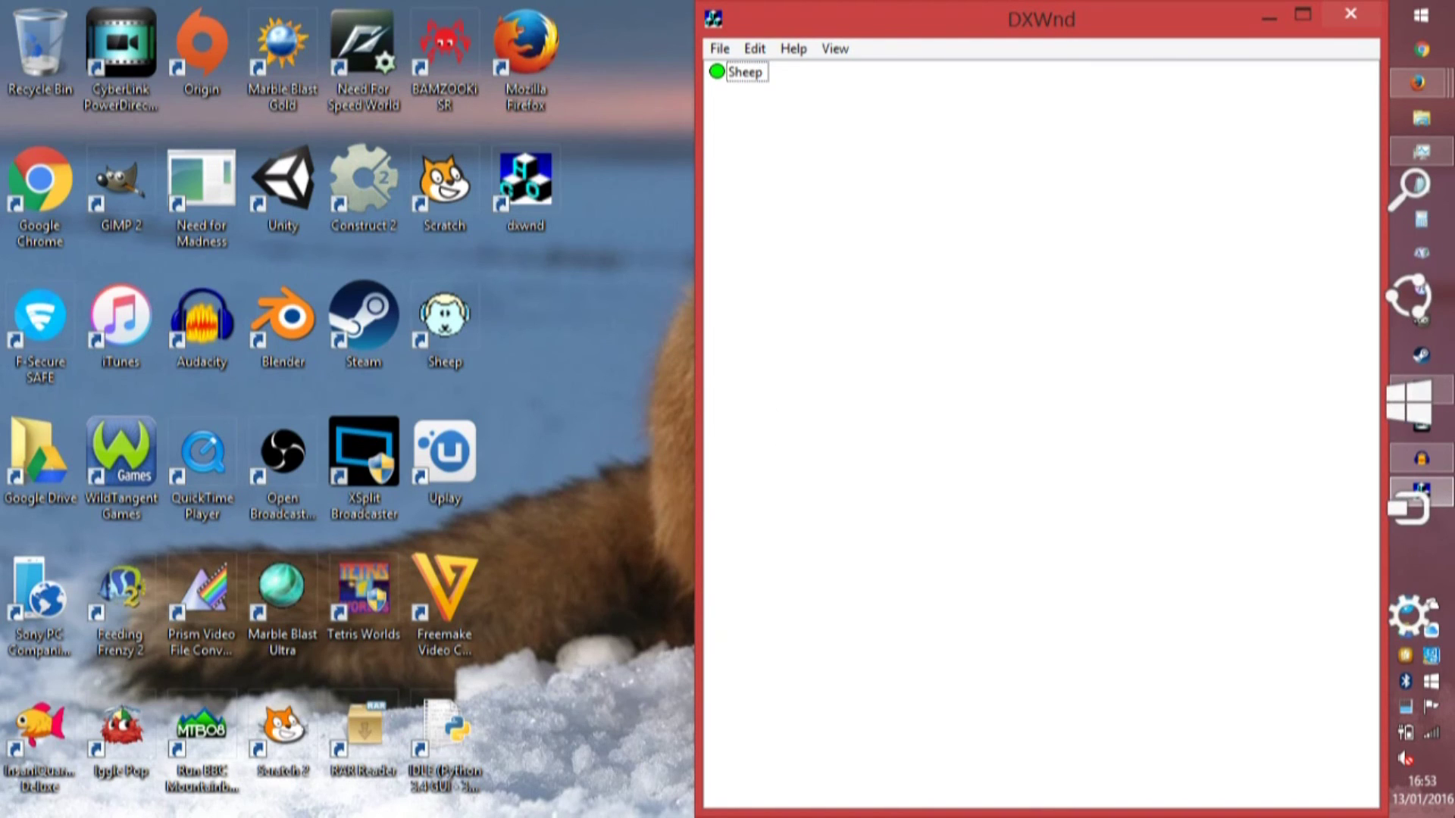
pyautogui.click(1350, 13)
pyautogui.click(661, 470)
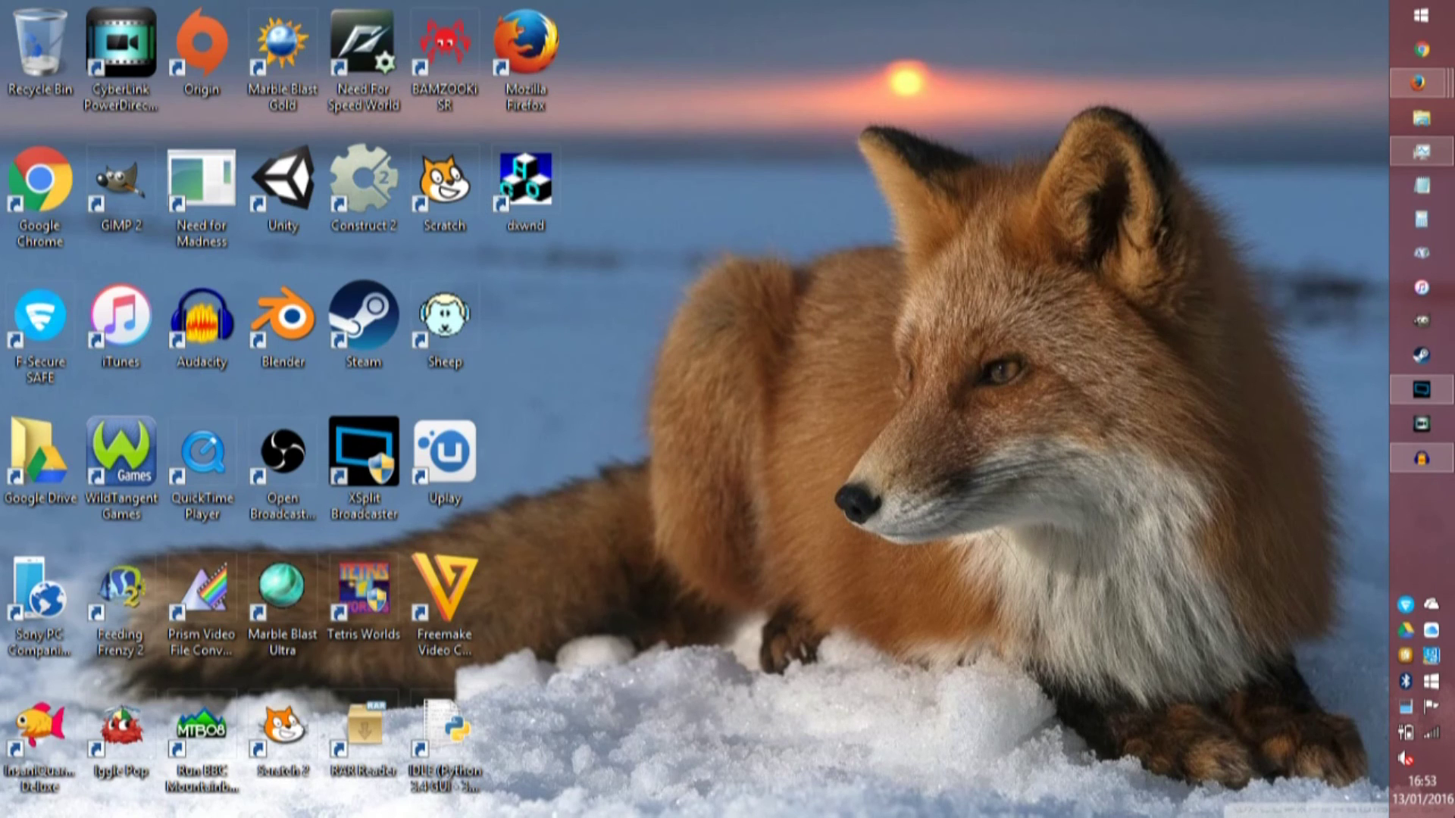
pyautogui.moveTo(1454, 0)
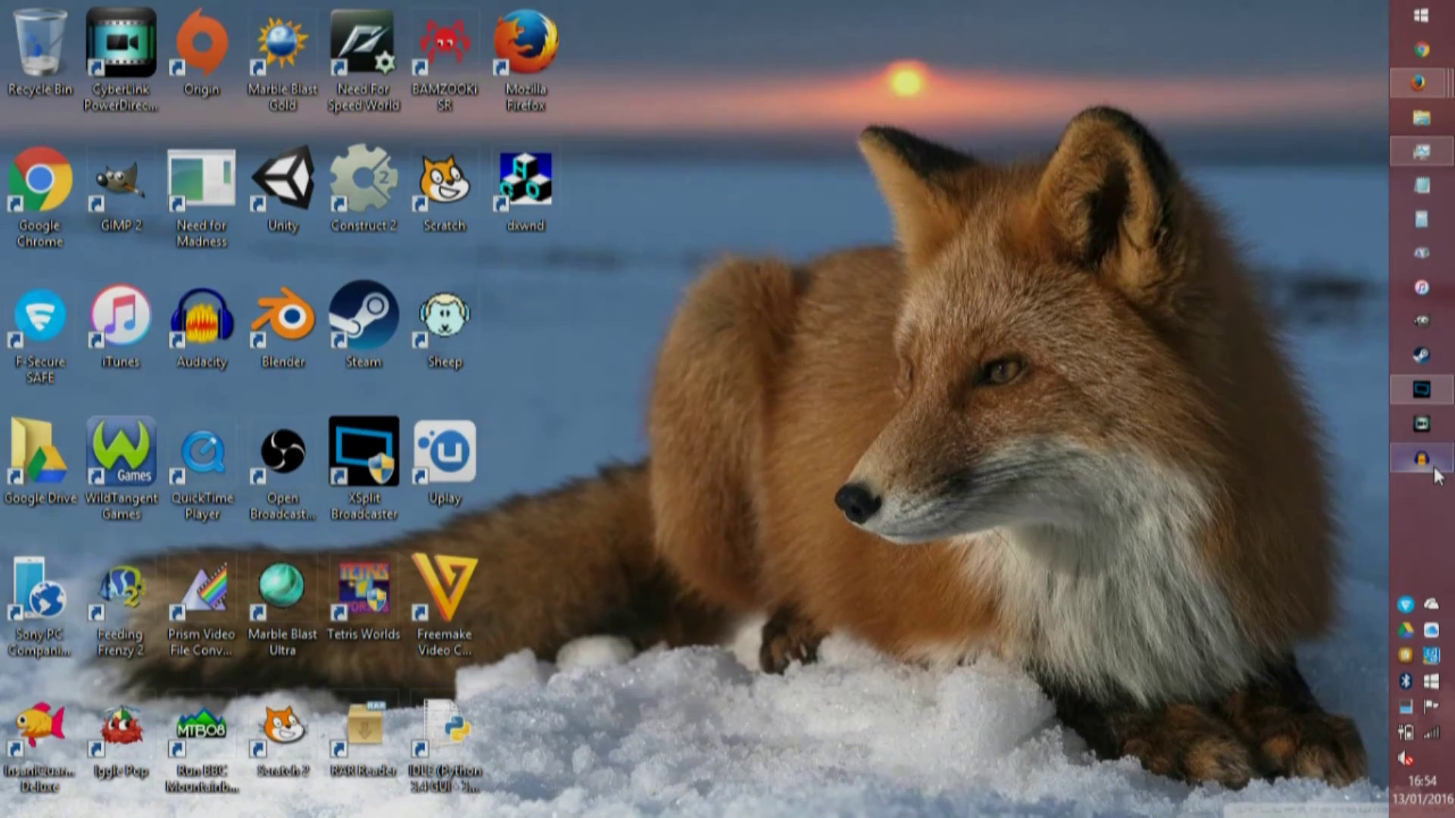
pyautogui.moveTo(1423, 461)
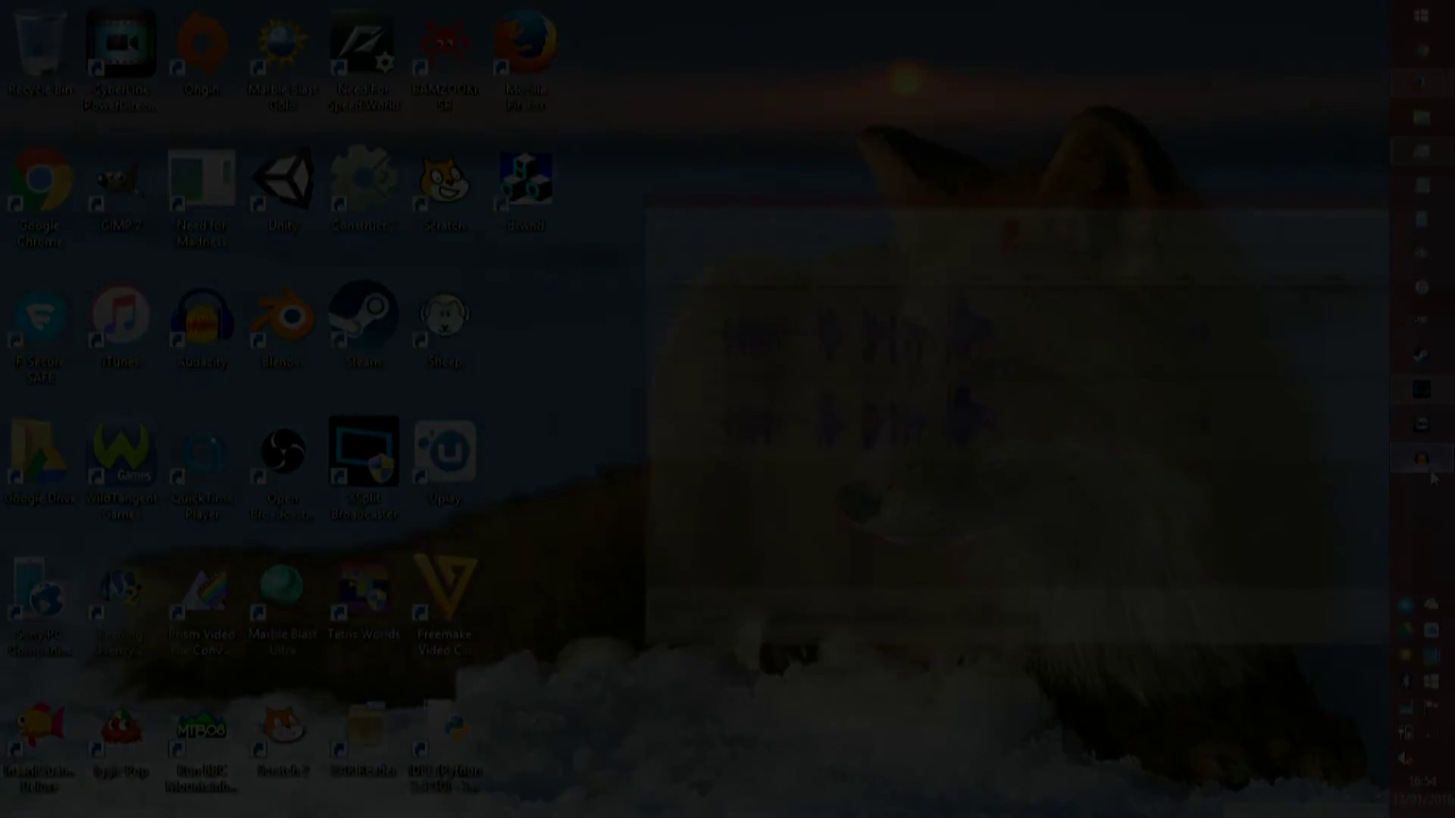